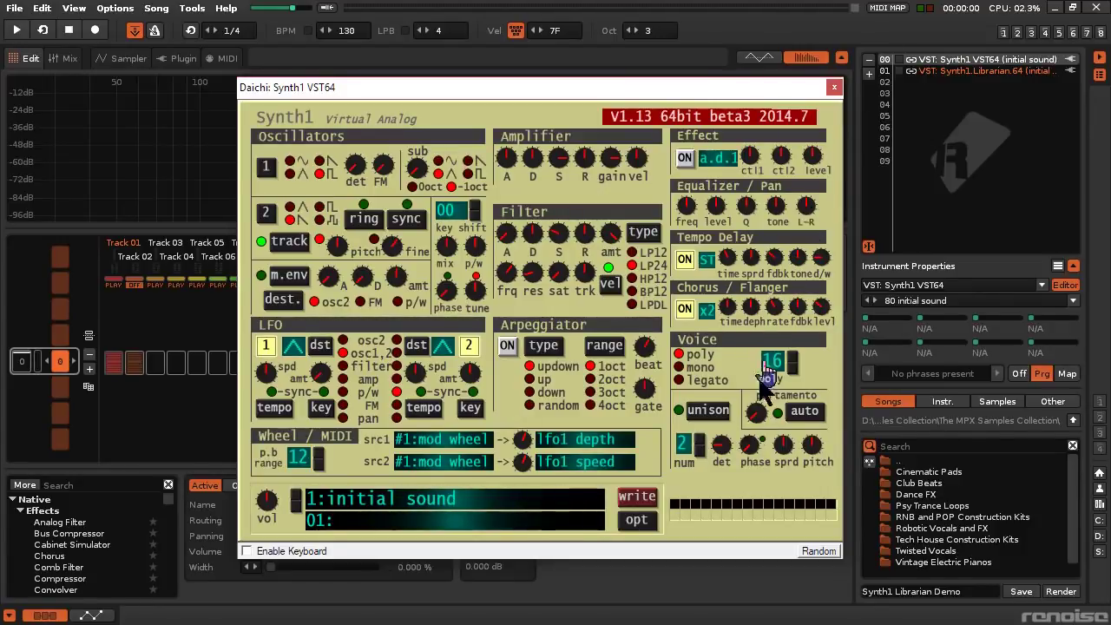
# Step: Load patch 9 "Brass magnetic" from the external bank Art Institute.zip into Synth1
pyautogui.click(369, 521)
pyautogui.click(133, 140)
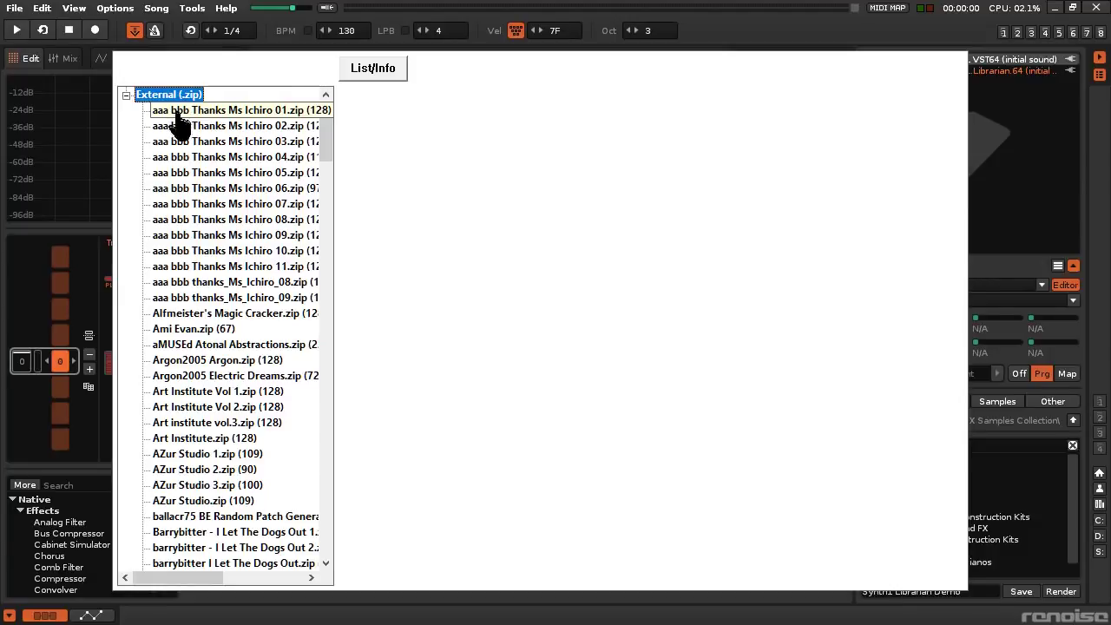
pyautogui.scroll(-3, 217, 290)
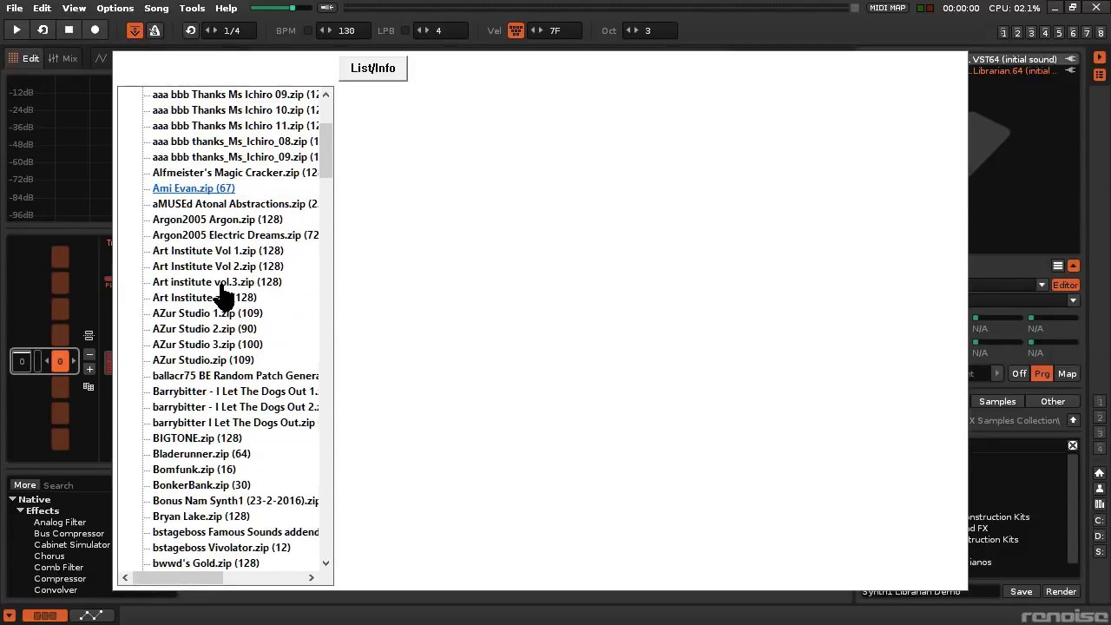
pyautogui.click(223, 284)
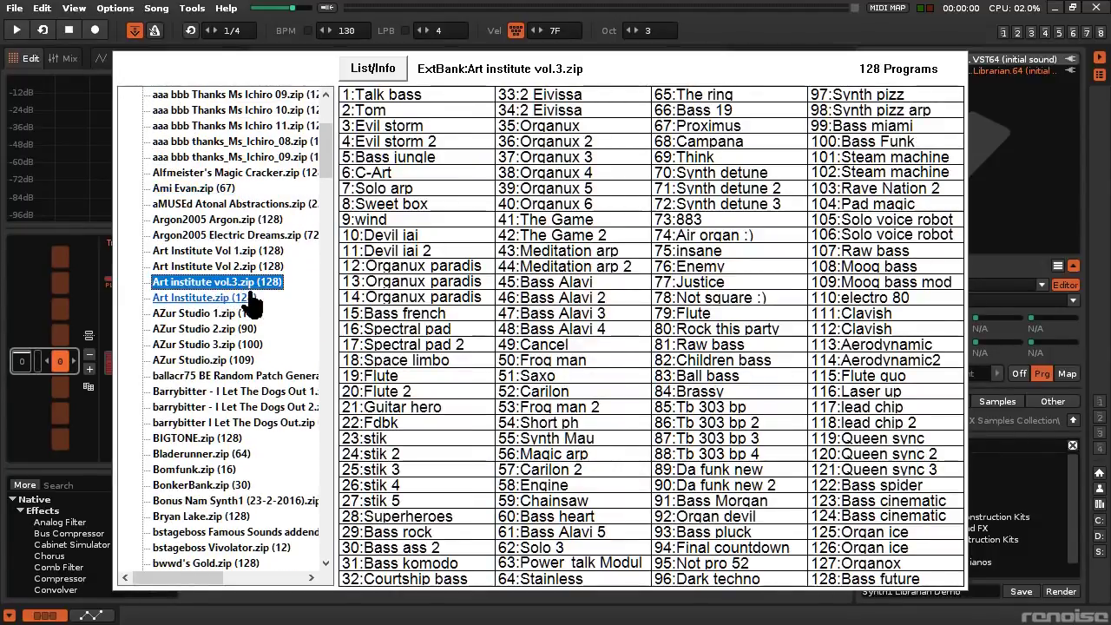
pyautogui.click(218, 297)
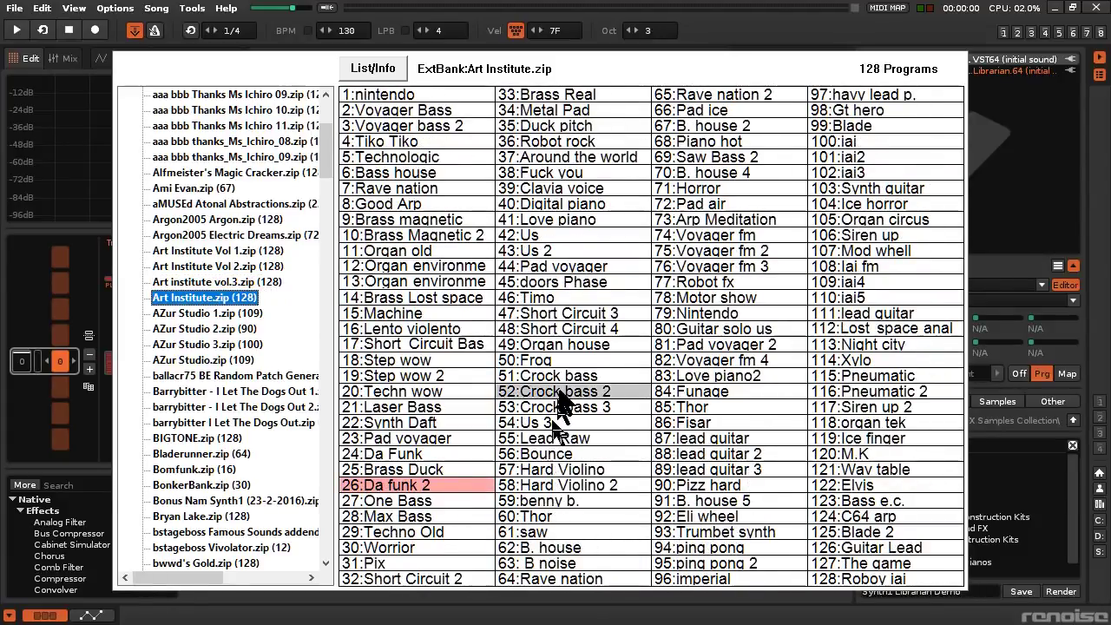
pyautogui.doubleClick(418, 219)
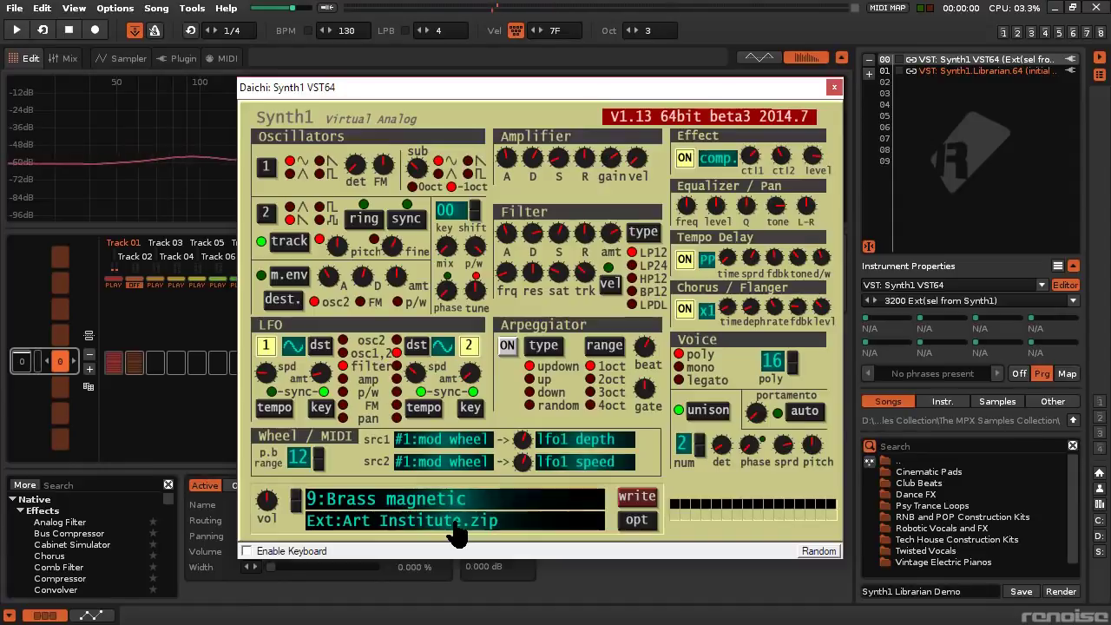
# Step: Load patch 83 "I Am A Troublestarter" from the external bank Filter303 FX.zip
pyautogui.click(451, 499)
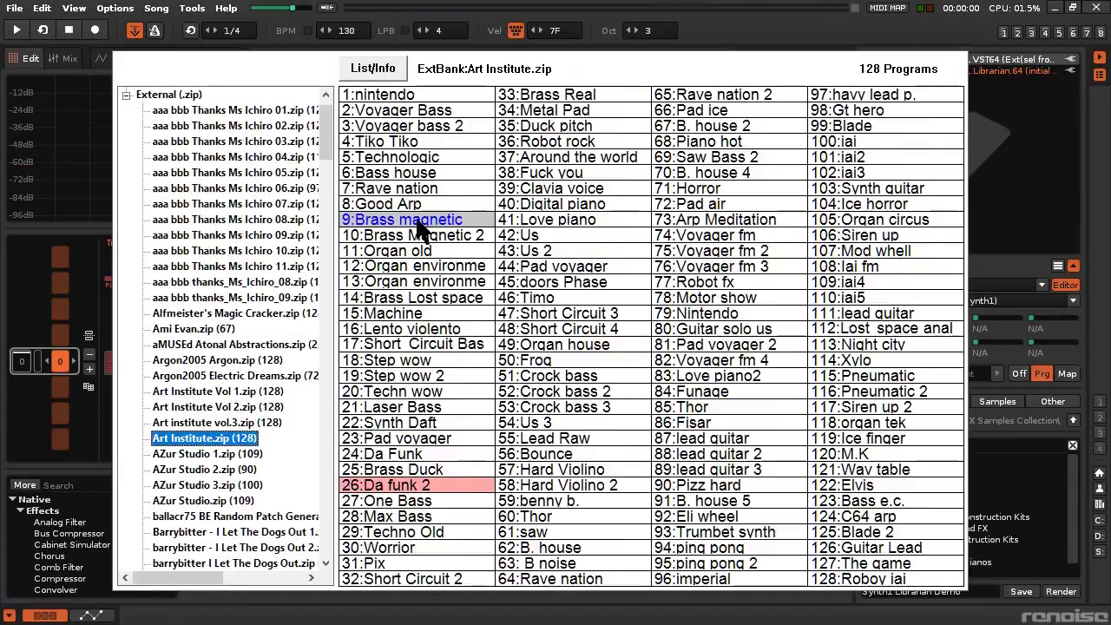
pyautogui.scroll(-20, 209, 356)
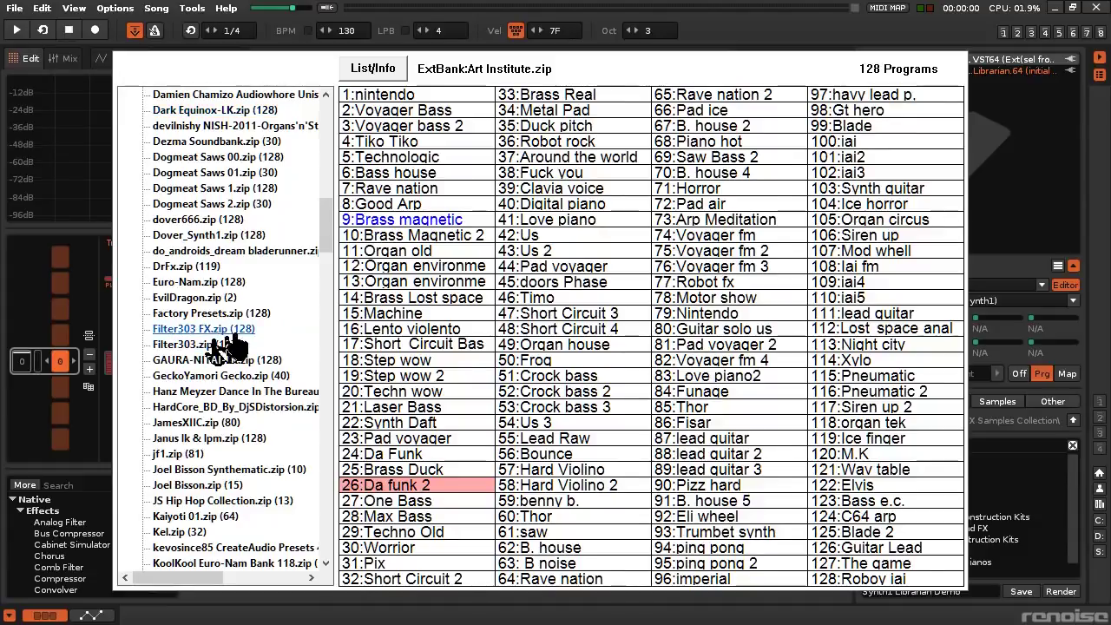
pyautogui.click(240, 333)
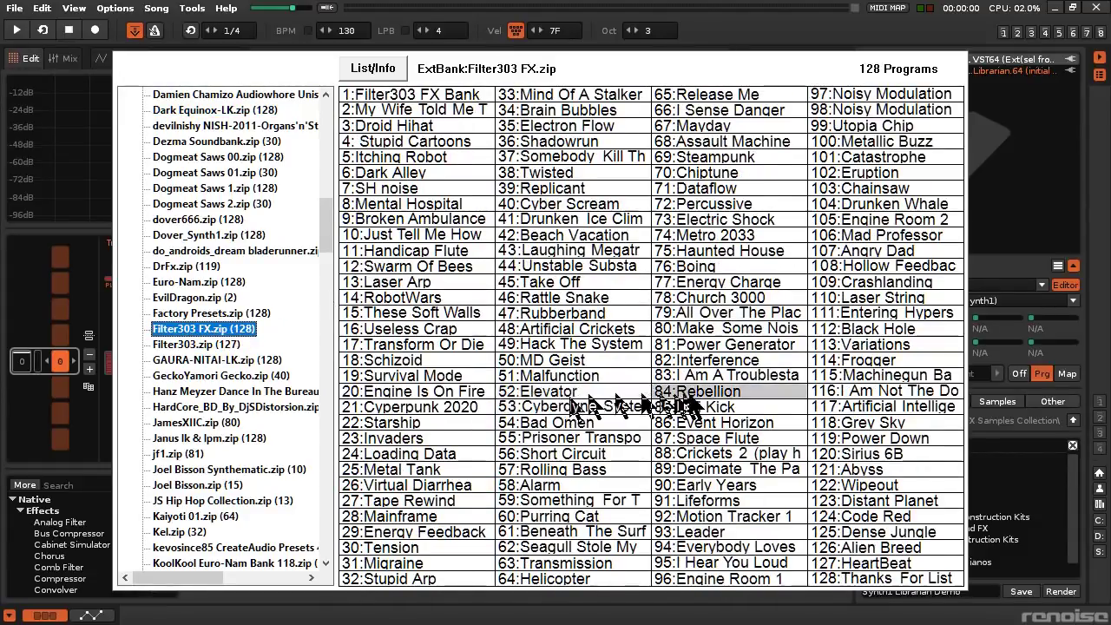
pyautogui.click(673, 376)
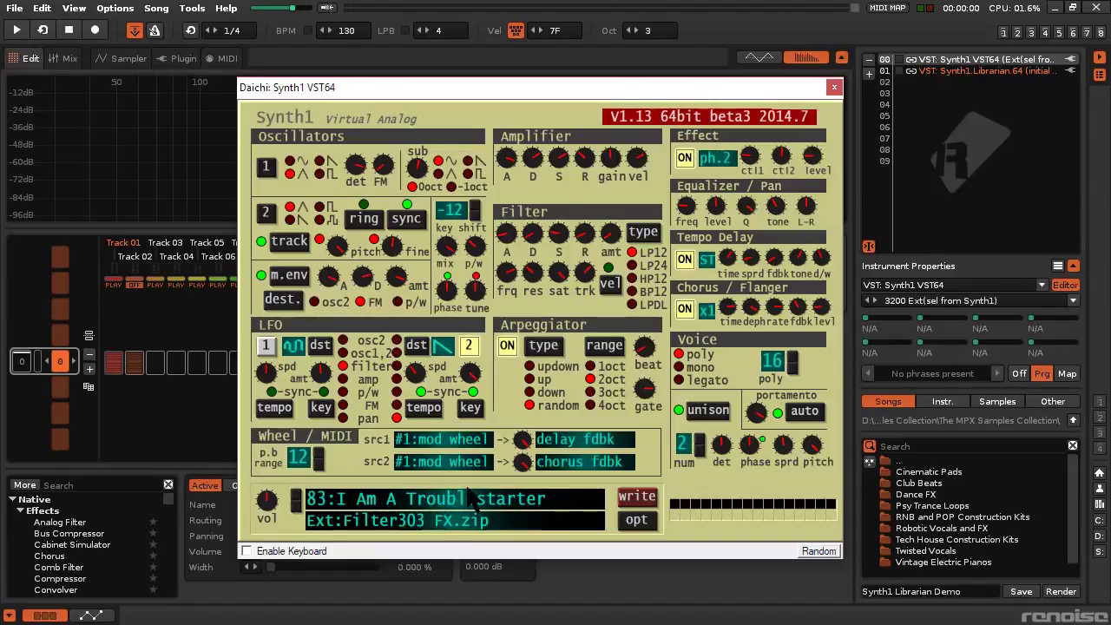
# Step: Start song playback and load patch 46 "Pad A1" from the external bank KoolKool Star-Nam.zip
pyautogui.click(550, 69)
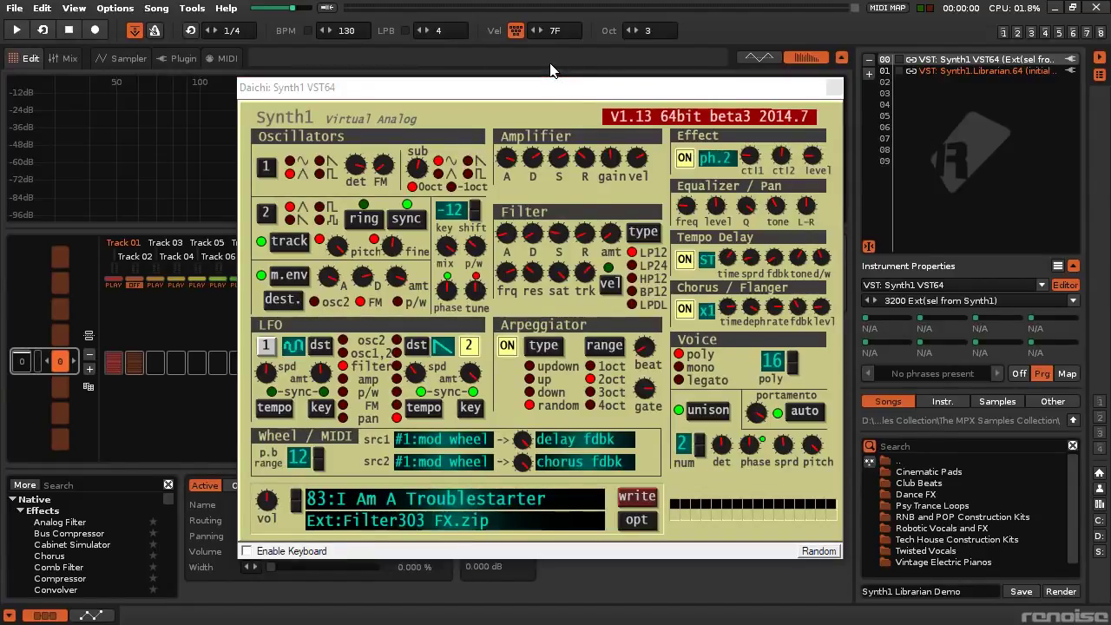
pyautogui.press('space')
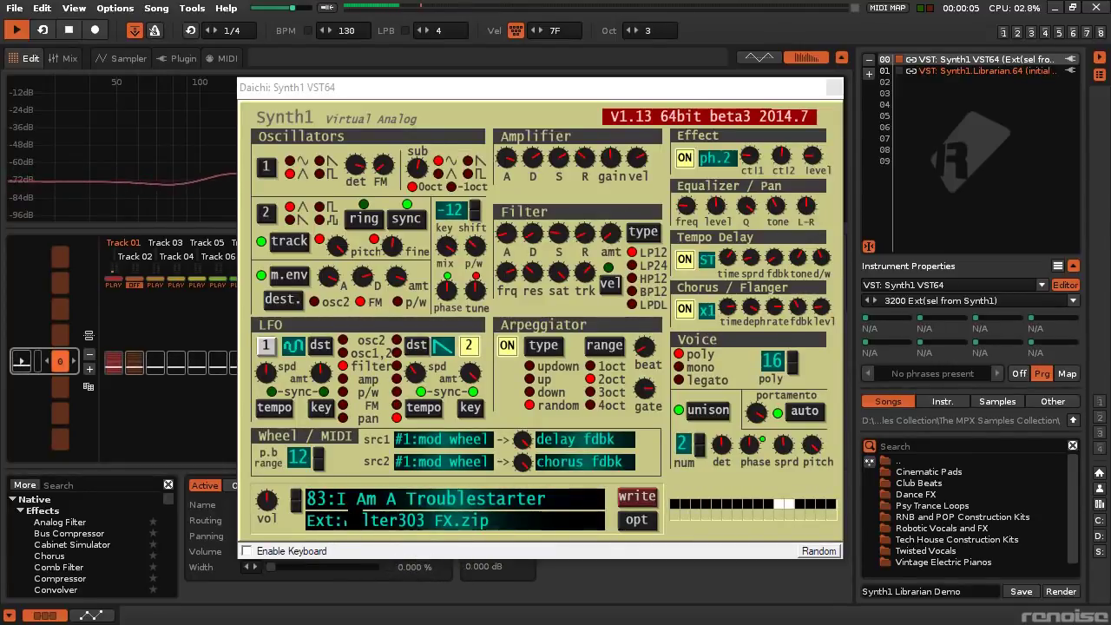
pyautogui.click(345, 518)
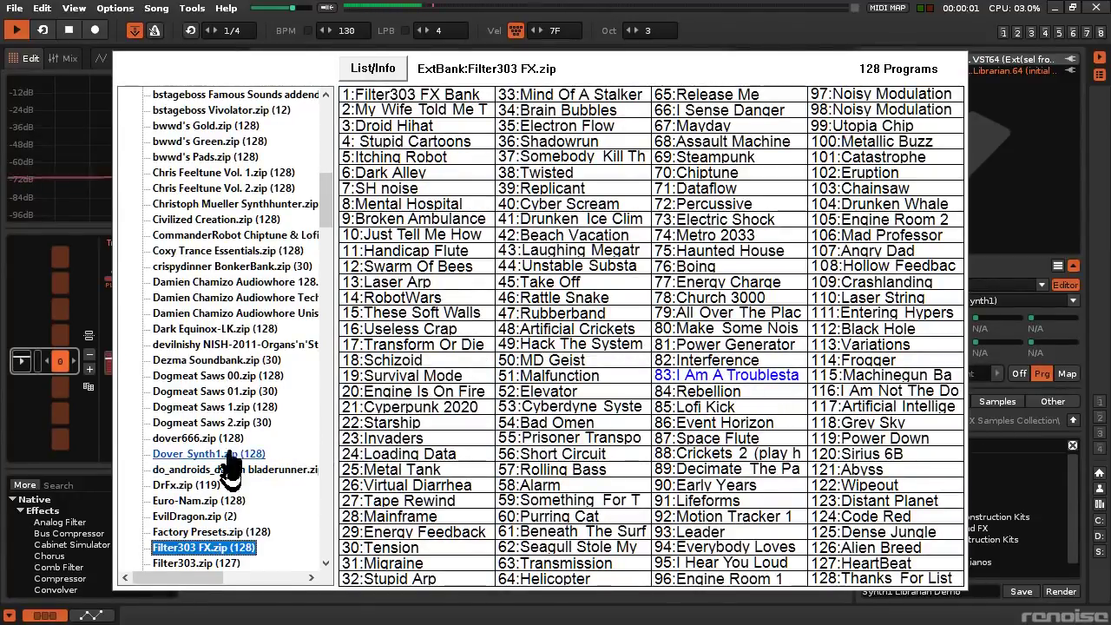
pyautogui.scroll(-9, 264, 361)
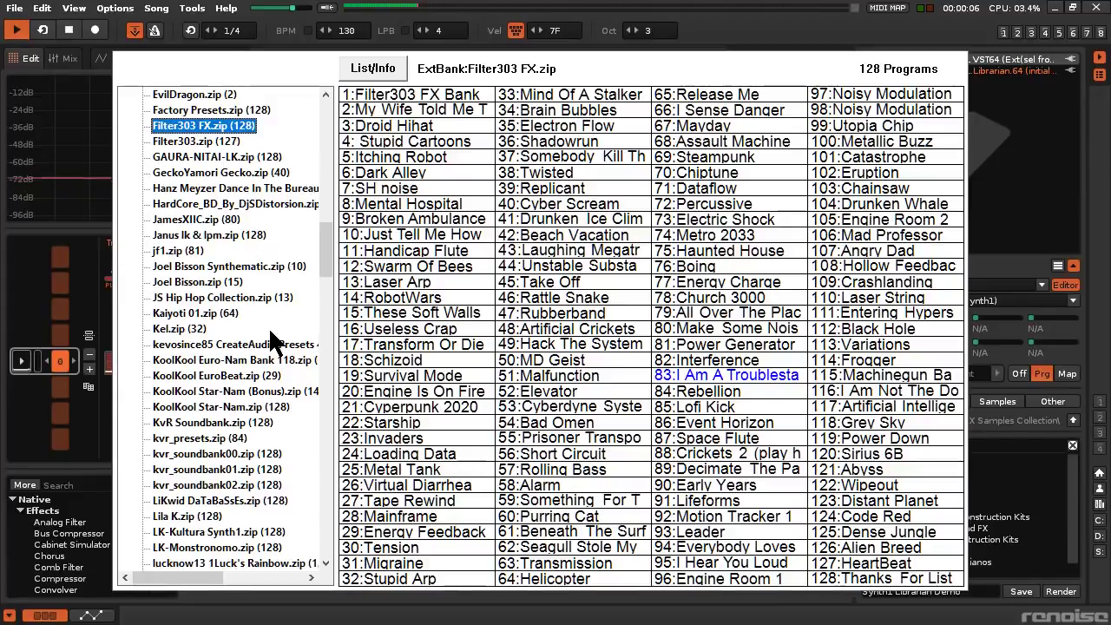
pyautogui.scroll(-1, 272, 338)
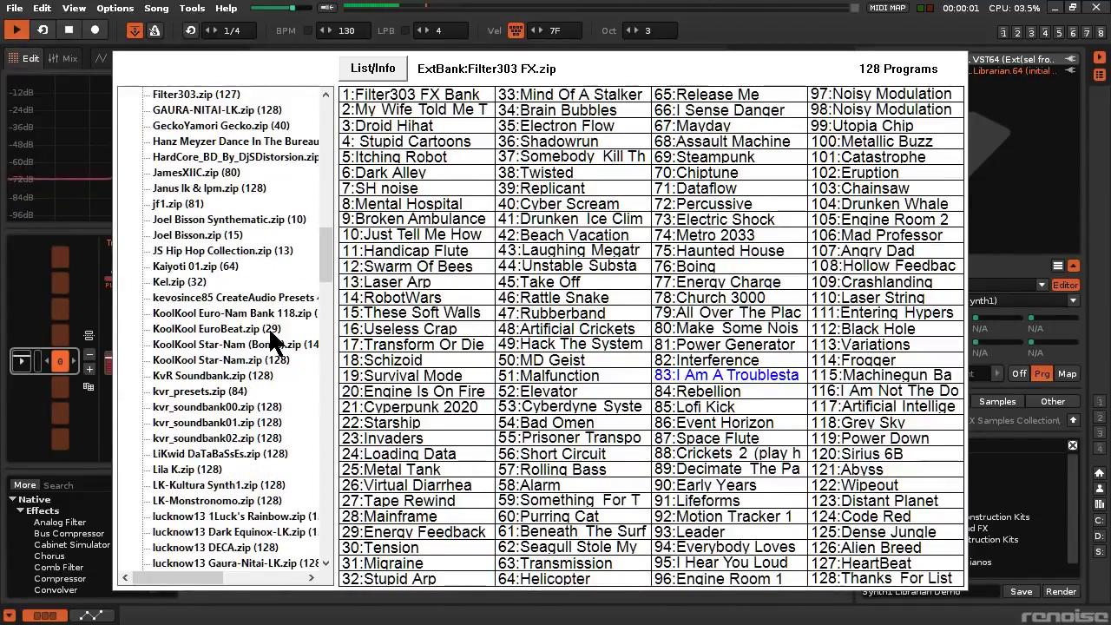
pyautogui.click(227, 364)
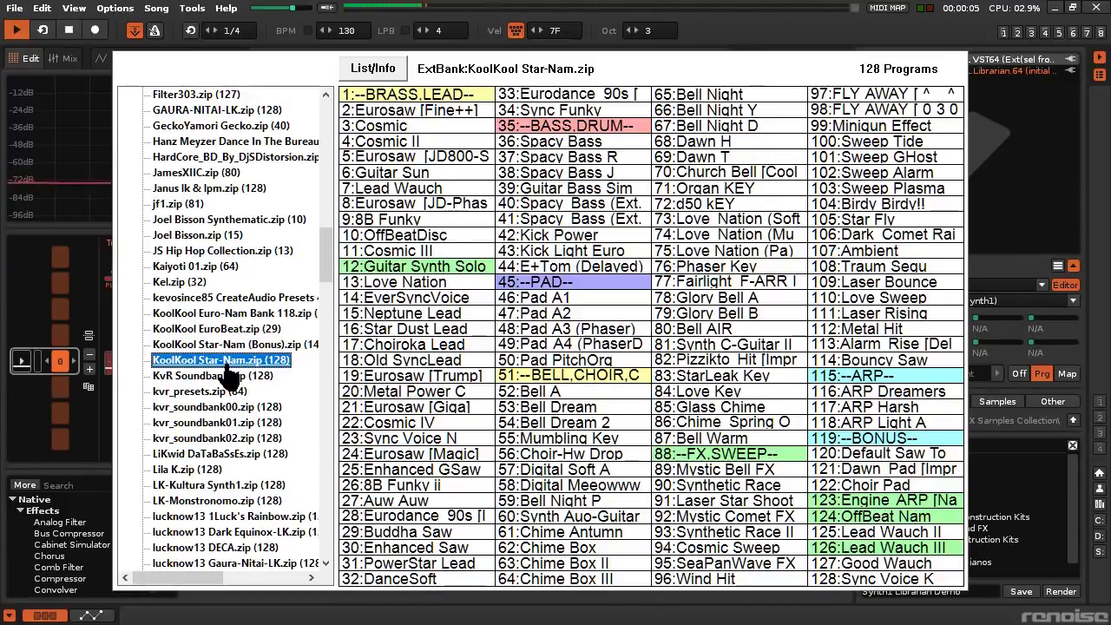
pyautogui.click(577, 283)
pyautogui.click(548, 300)
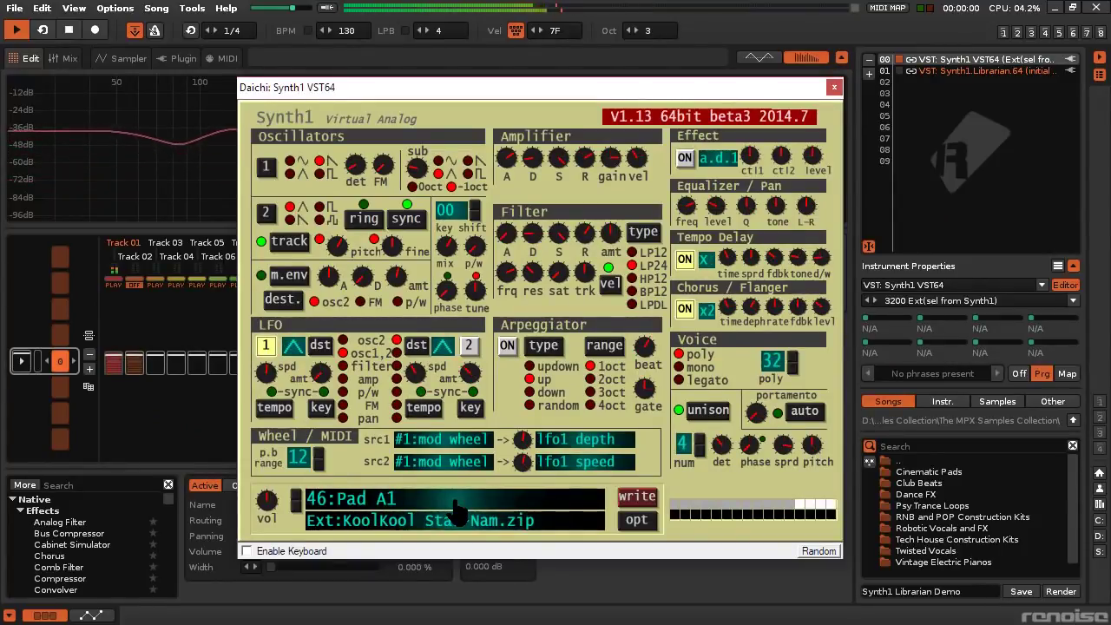
# Step: Audition patches 47 "Pad A2" and 48 "Pad A3 (Phaser)" from the same bank and stop playback
pyautogui.click(375, 510)
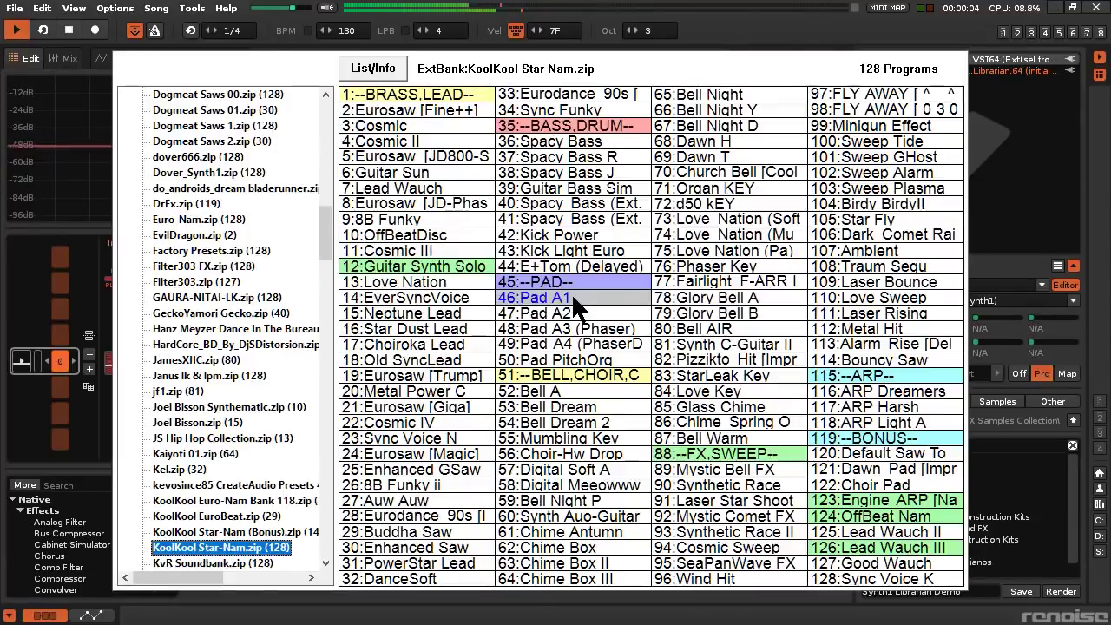
pyautogui.click(556, 313)
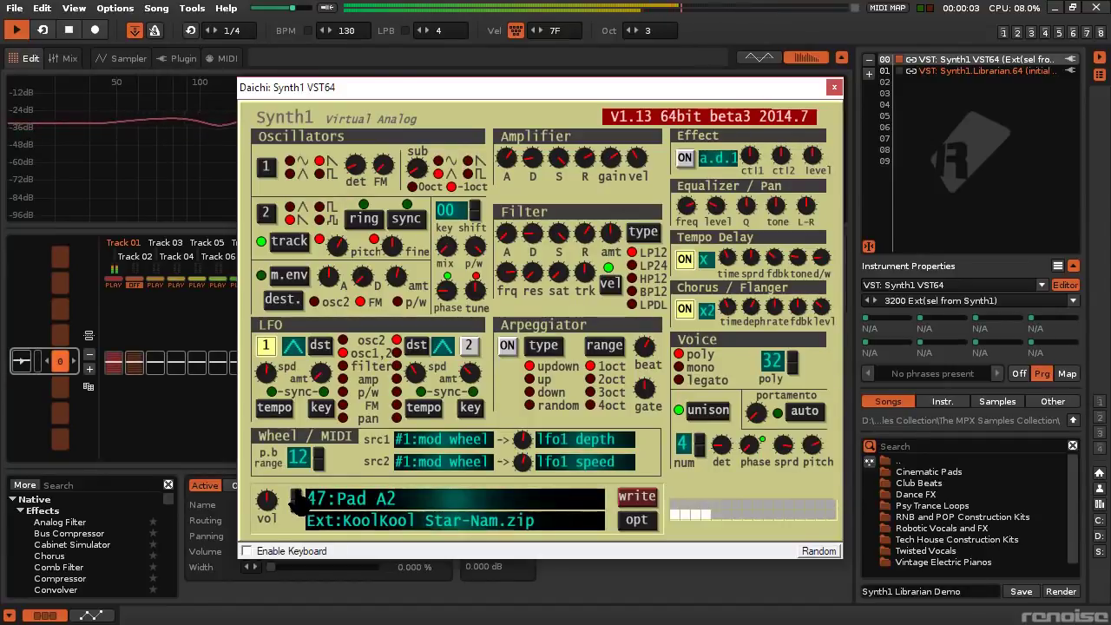
pyautogui.click(295, 495)
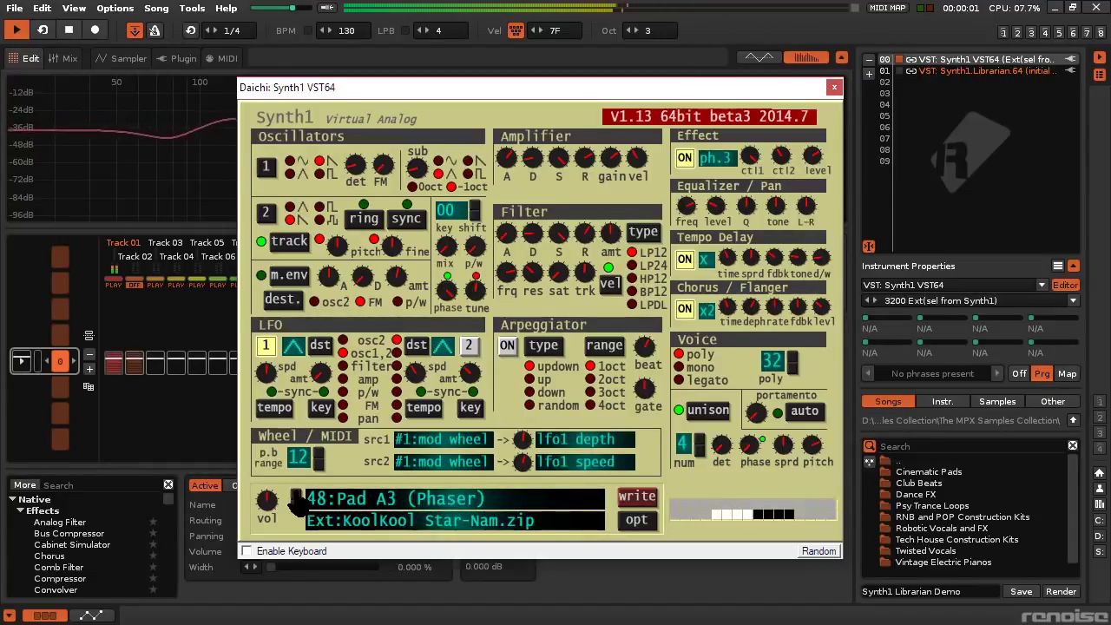
pyautogui.press('space')
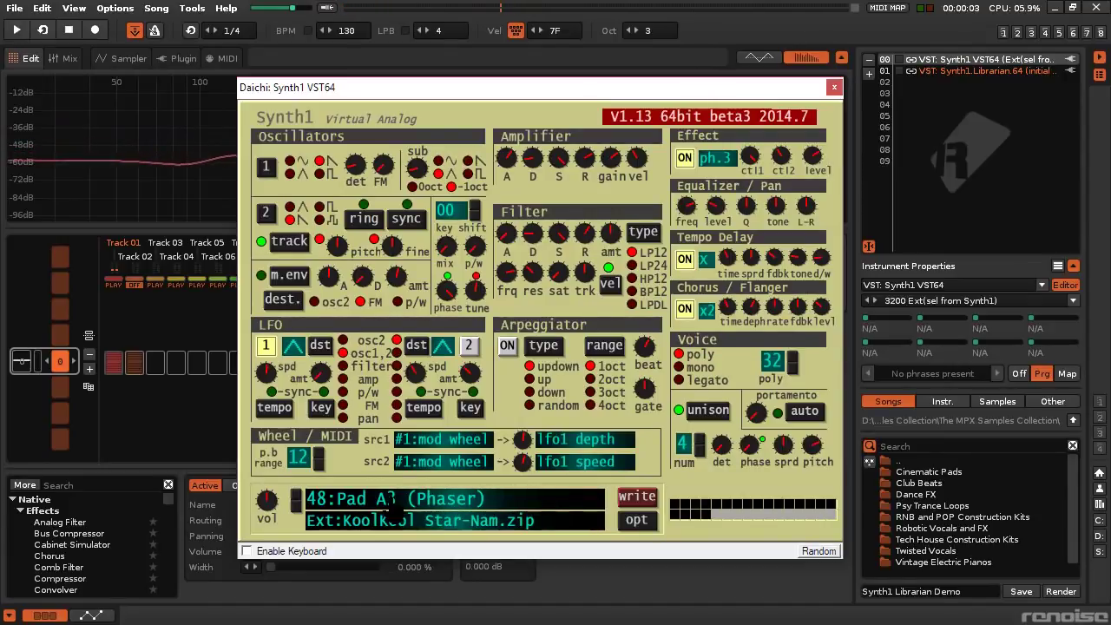
# Step: Look through the remaining external banks in Synth1's patch browser and close it
pyautogui.click(395, 513)
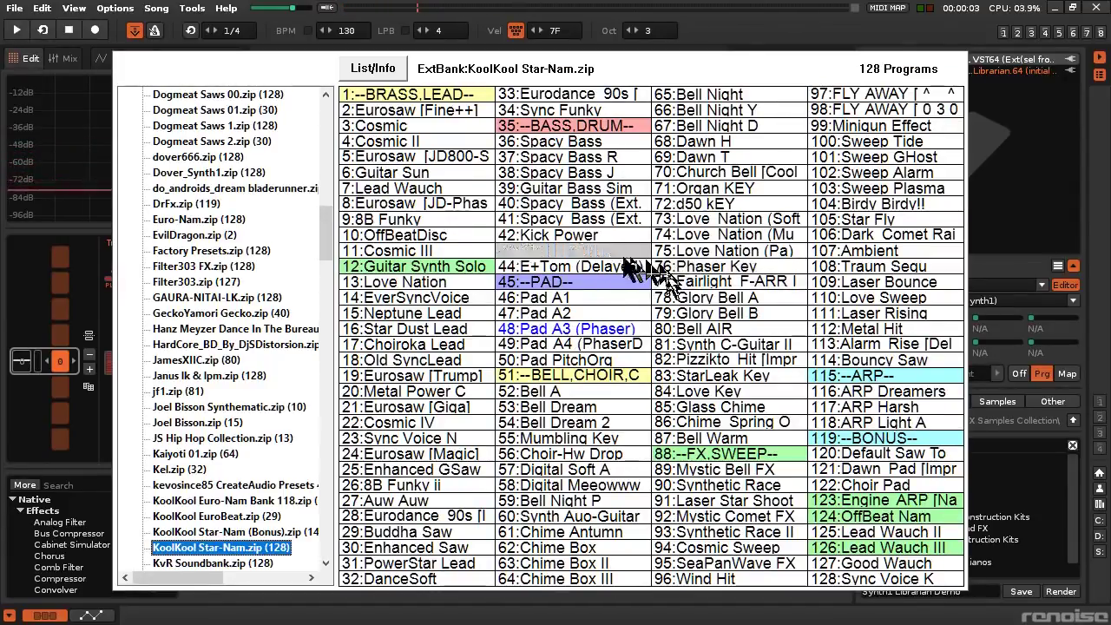
pyautogui.scroll(-6, 277, 305)
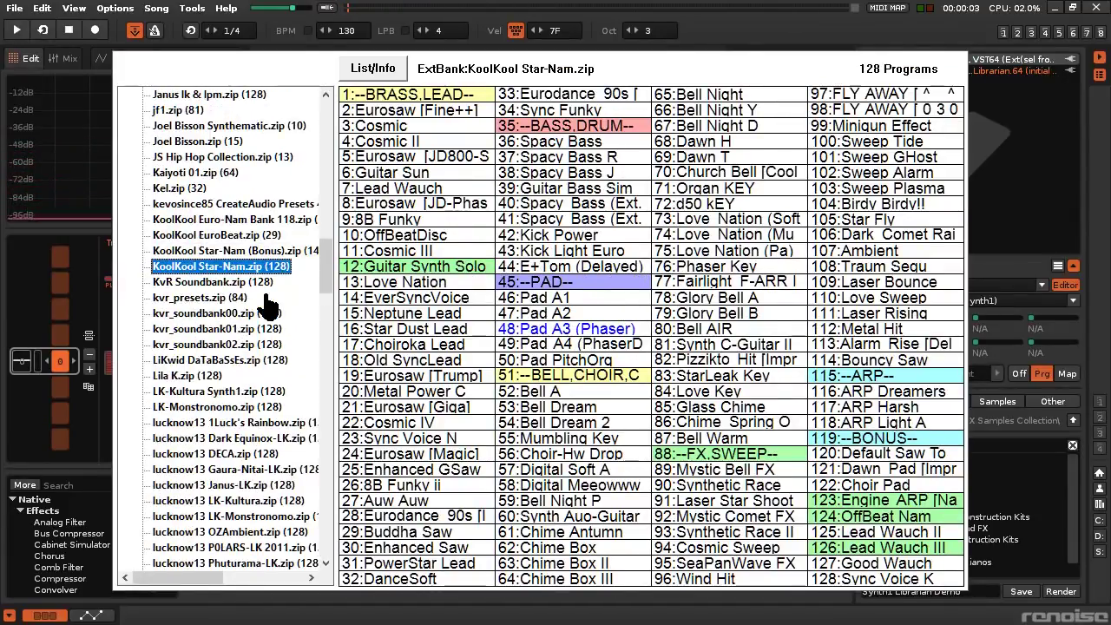
pyautogui.scroll(-15, 269, 306)
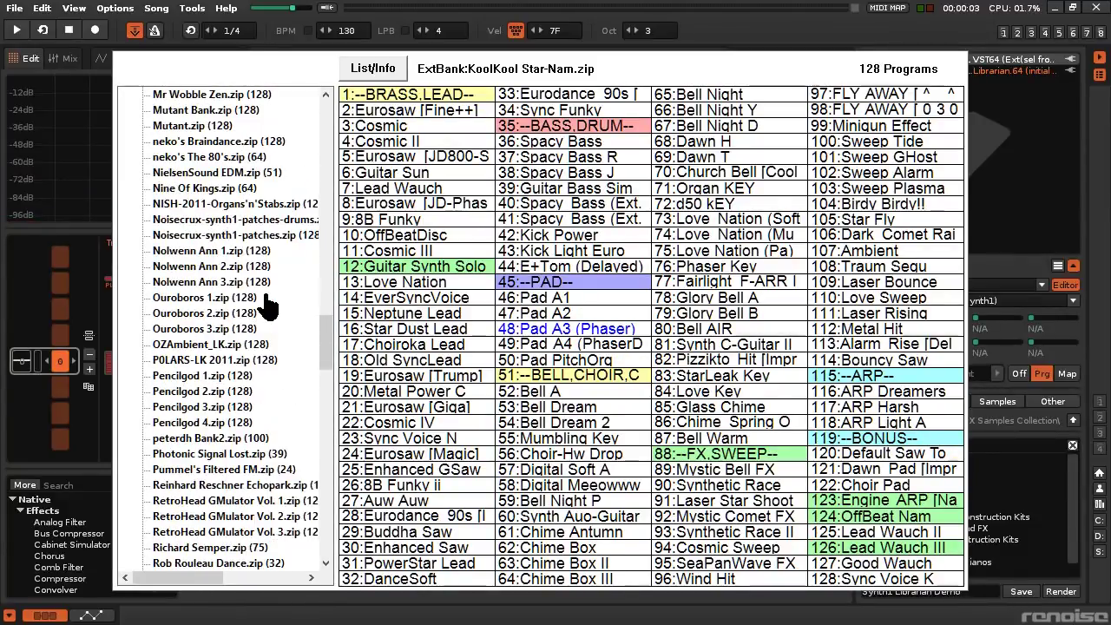
pyautogui.scroll(-3, 269, 305)
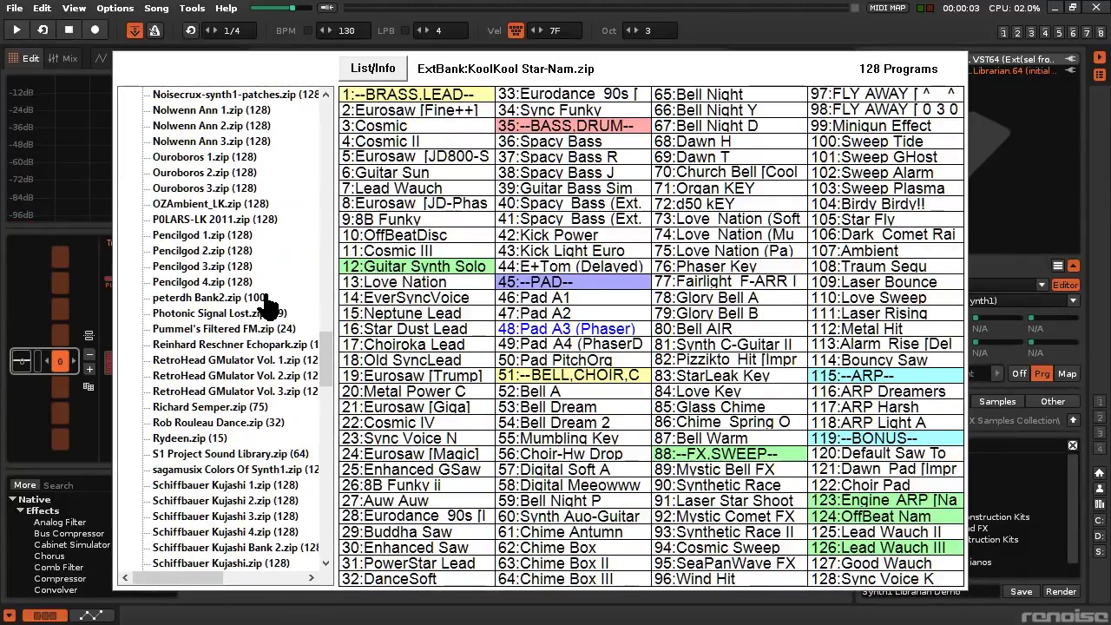
pyautogui.scroll(7, 269, 306)
pyautogui.press('Escape')
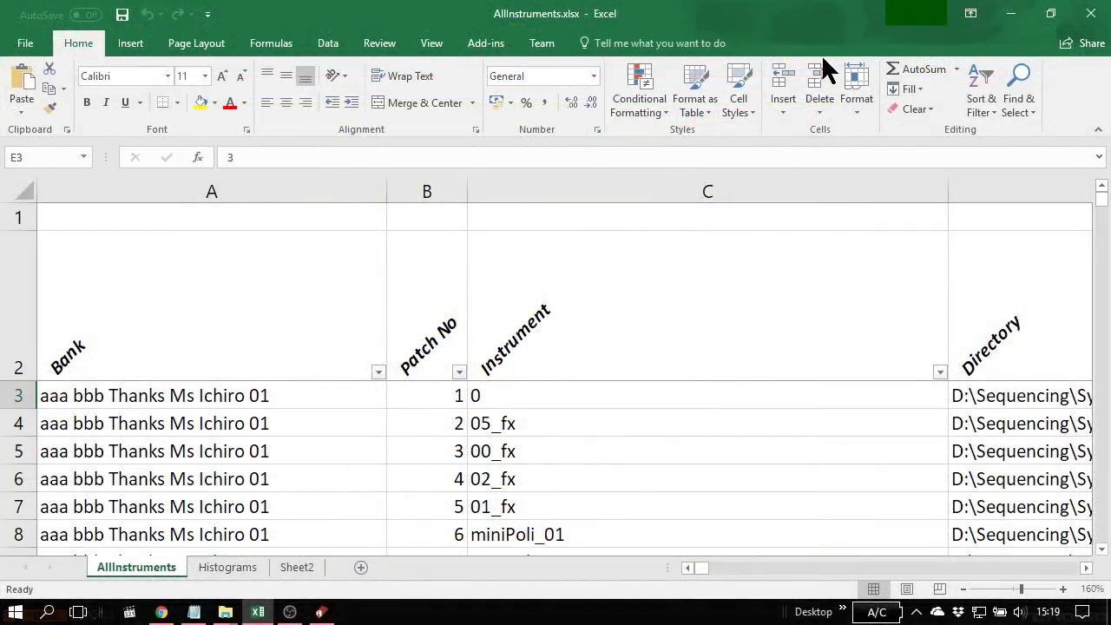
# Step: In Excel's AllInstruments.xlsx, filter the Instrument column to entries containing "Bass"
pyautogui.scroll(-10, 538, 399)
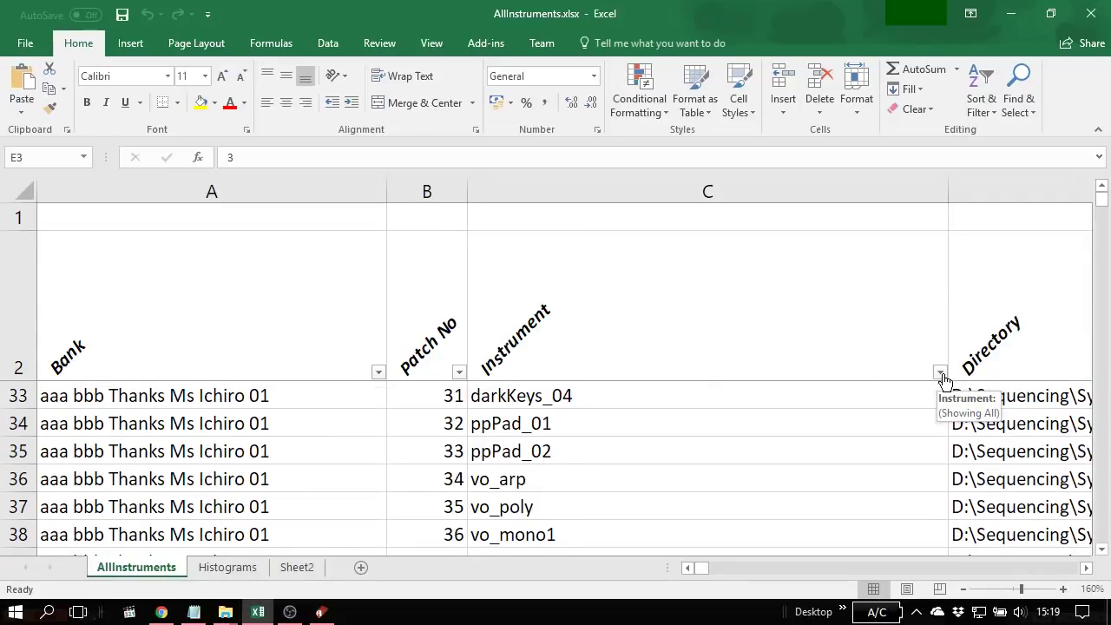
pyautogui.click(940, 373)
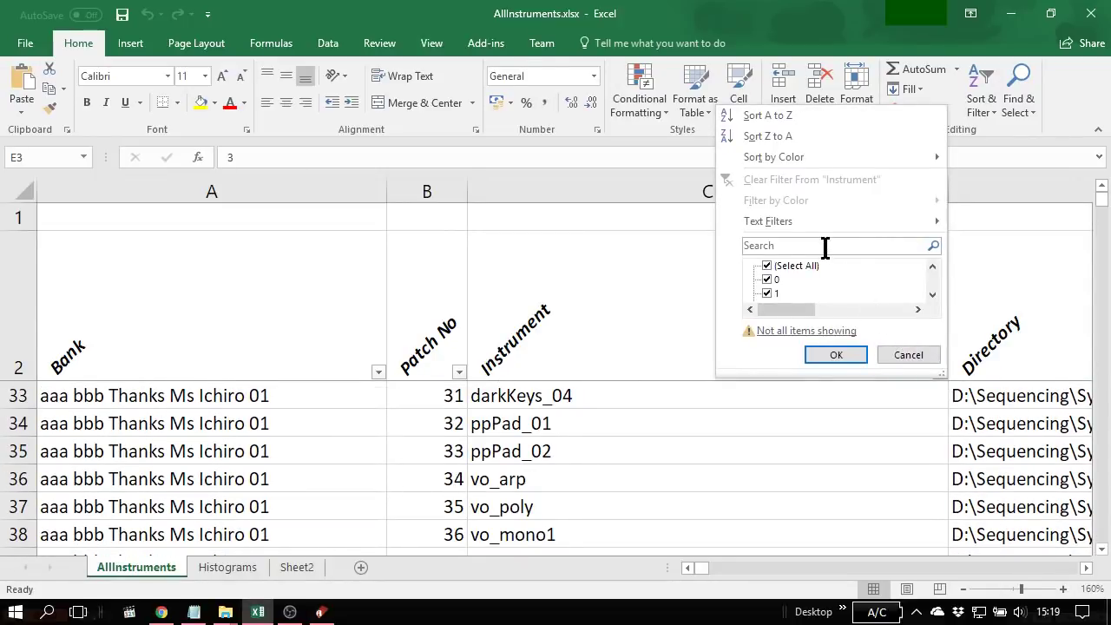
pyautogui.write('Bass')
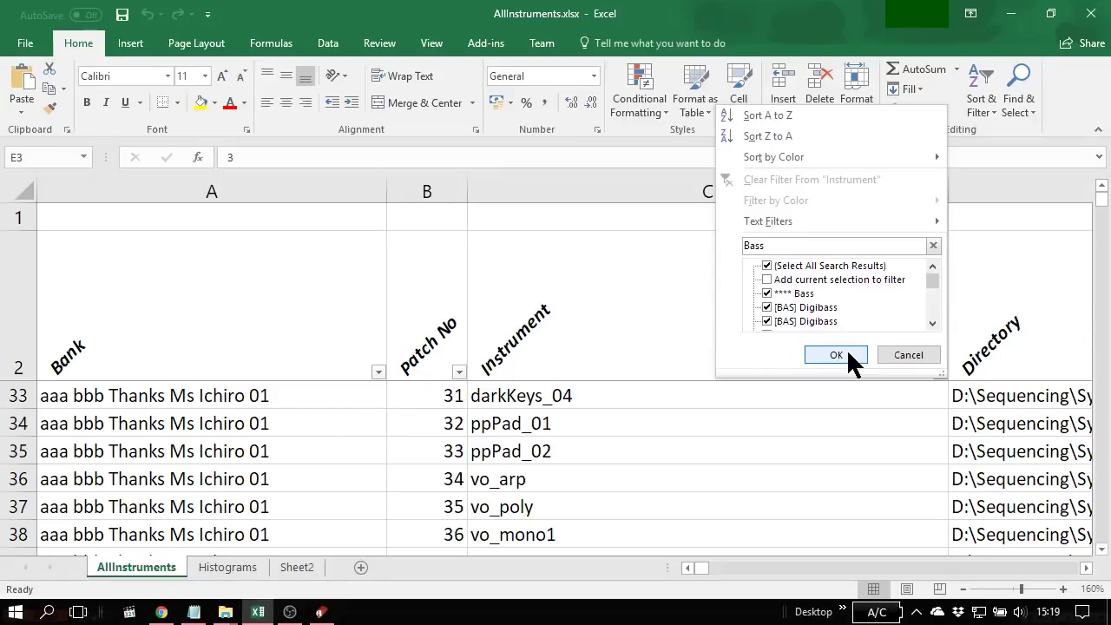
pyautogui.click(836, 355)
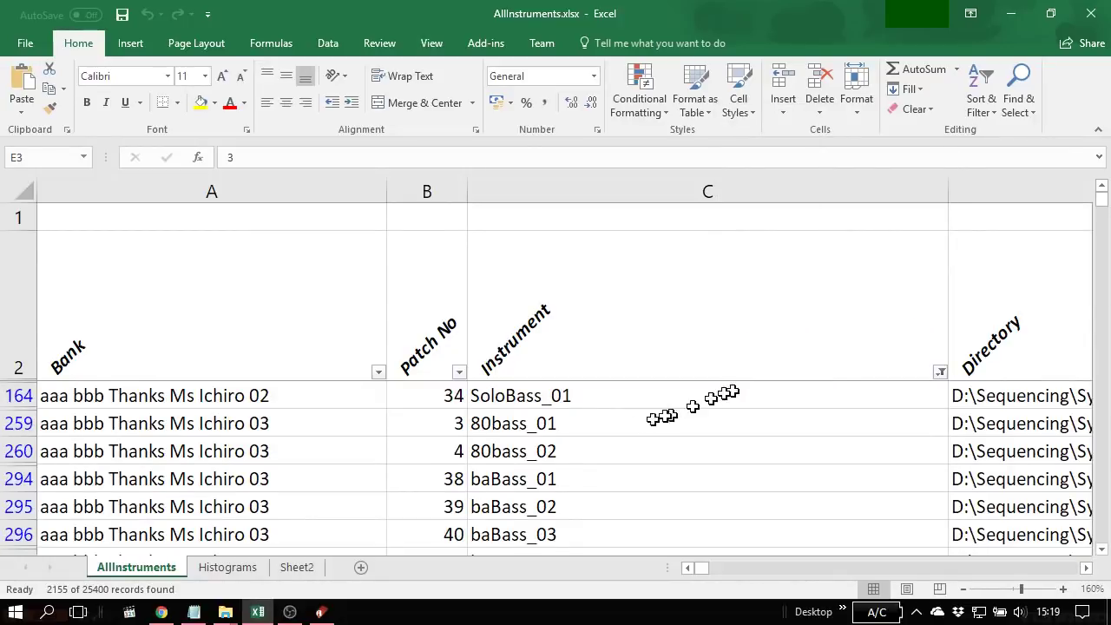
# Step: Examine the filtered bass instruments along with their bank names and patch numbers
pyautogui.click(553, 443)
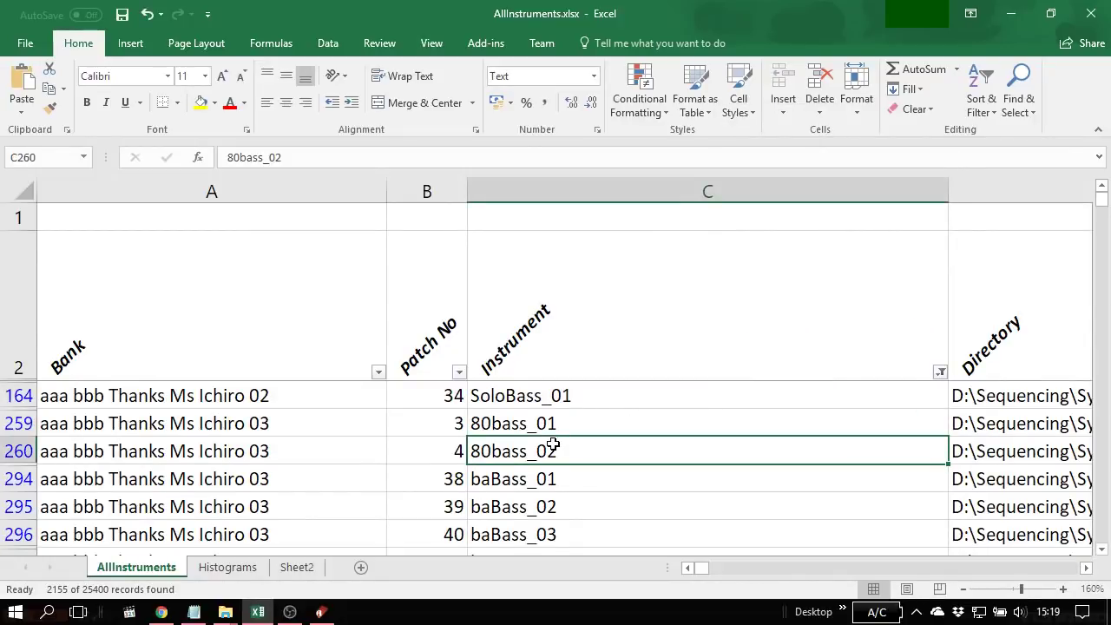
pyautogui.scroll(-1, 553, 445)
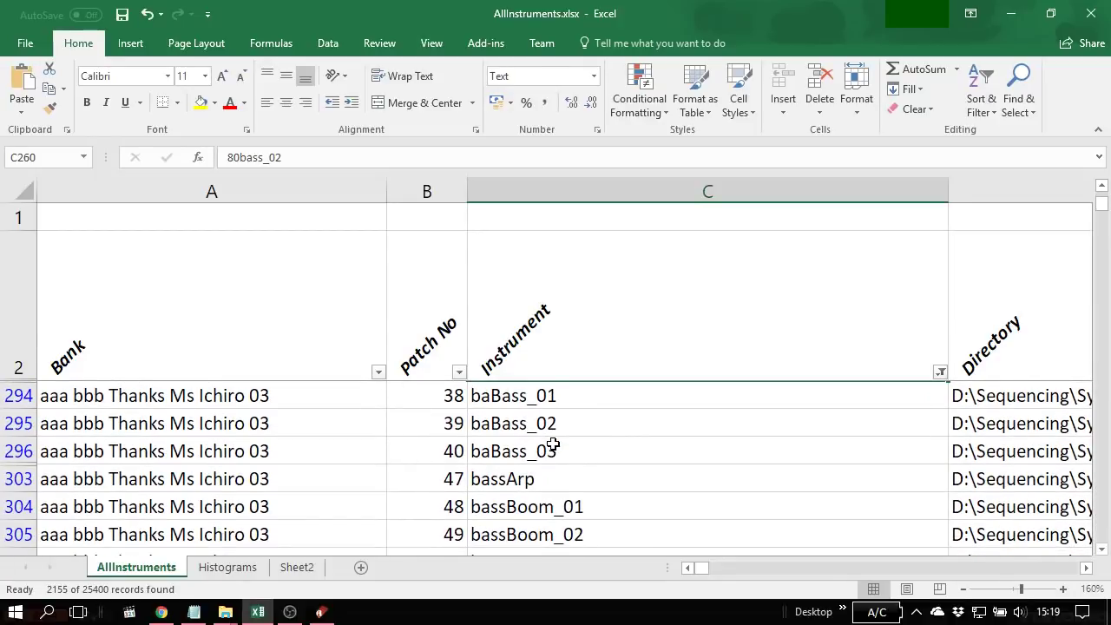
pyautogui.scroll(-1, 553, 444)
pyautogui.click(96, 451)
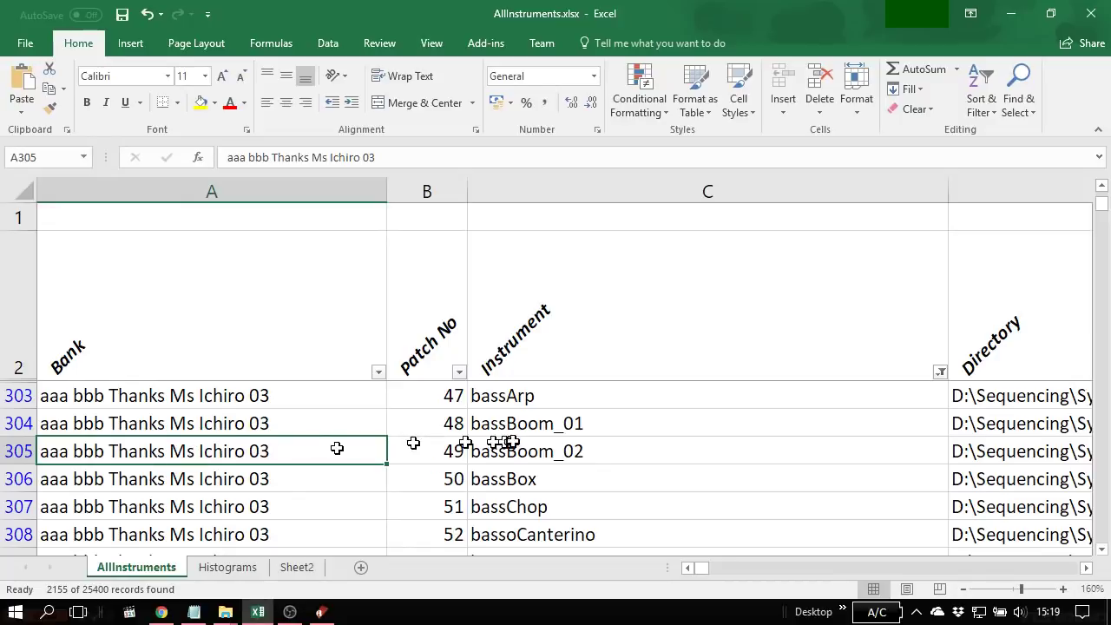
pyautogui.click(438, 452)
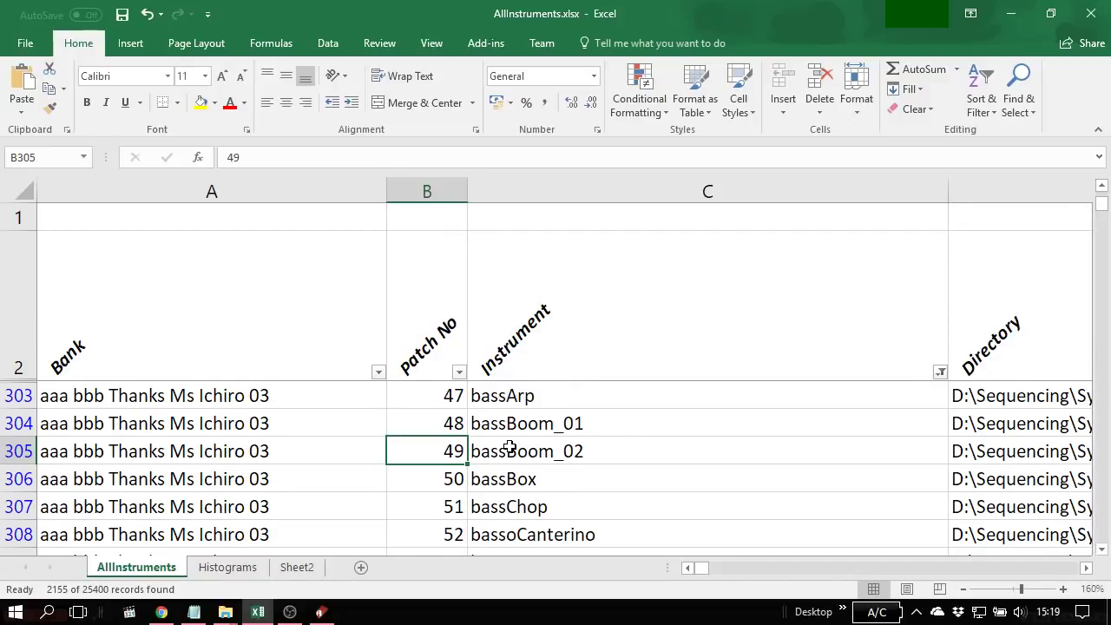
pyautogui.scroll(-2, 509, 446)
pyautogui.click(219, 489)
pyautogui.scroll(-5, 218, 493)
pyautogui.scroll(-5, 219, 493)
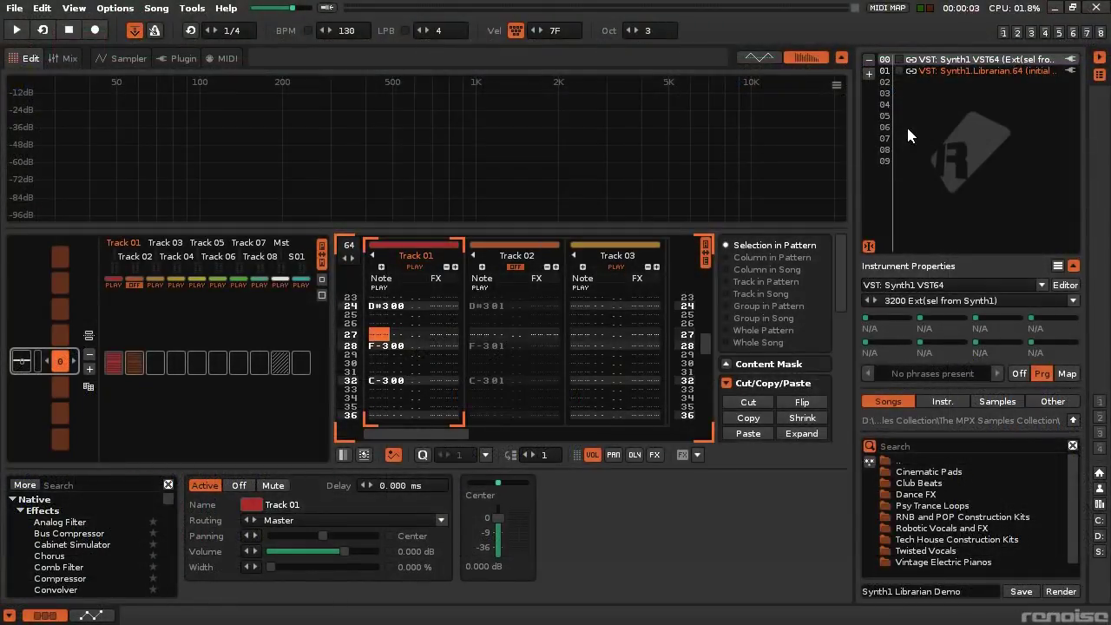
# Step: Switch to Renoise and open the plugin window of the Synth1 Librarian 64 instrument
pyautogui.doubleClick(946, 72)
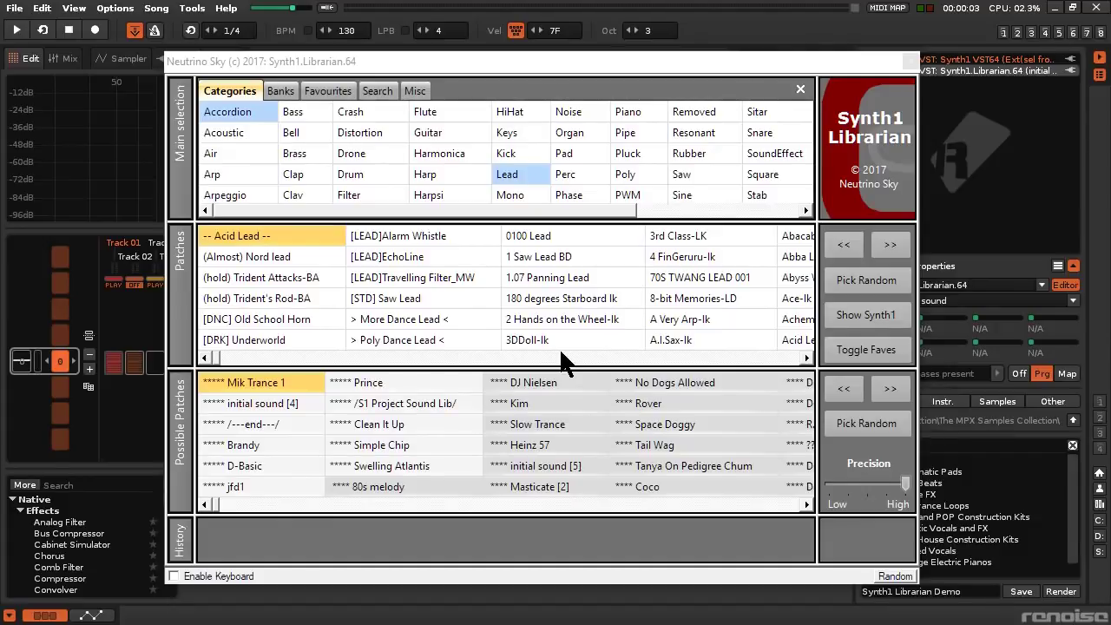
# Step: Show the patches and possible matches of the Bass category, followed by those of the Crash category
pyautogui.moveTo(490, 382)
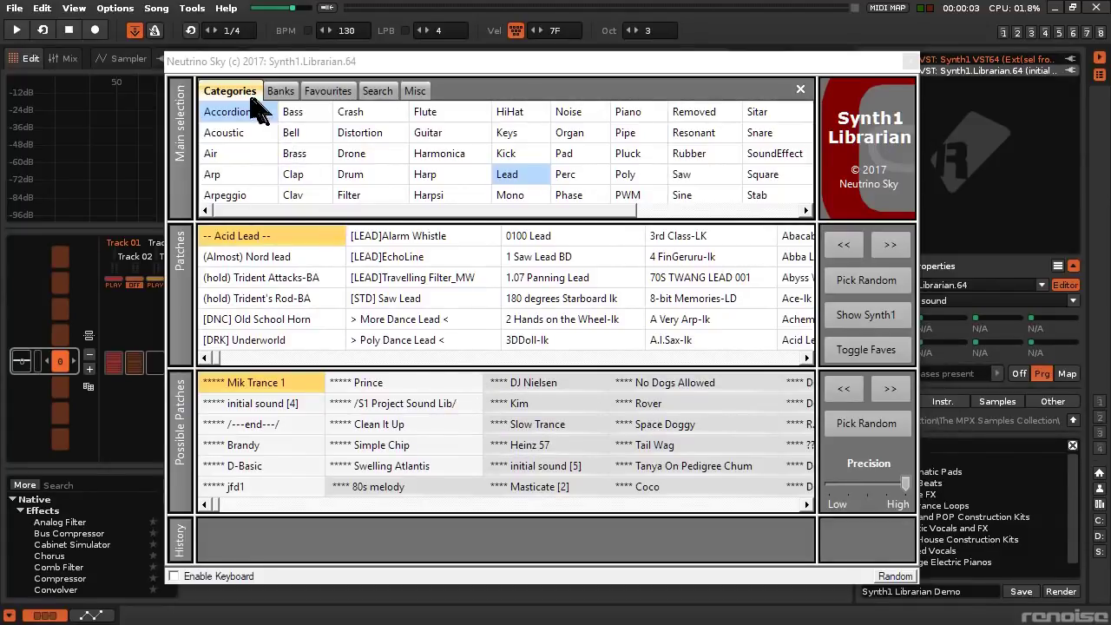
pyautogui.click(292, 115)
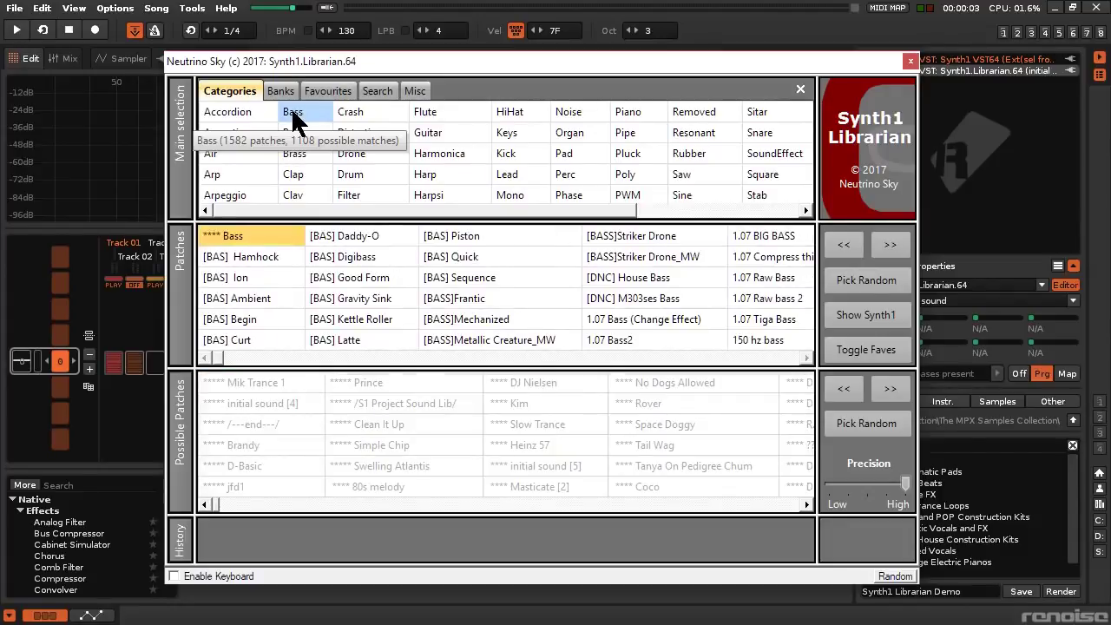
pyautogui.click(371, 115)
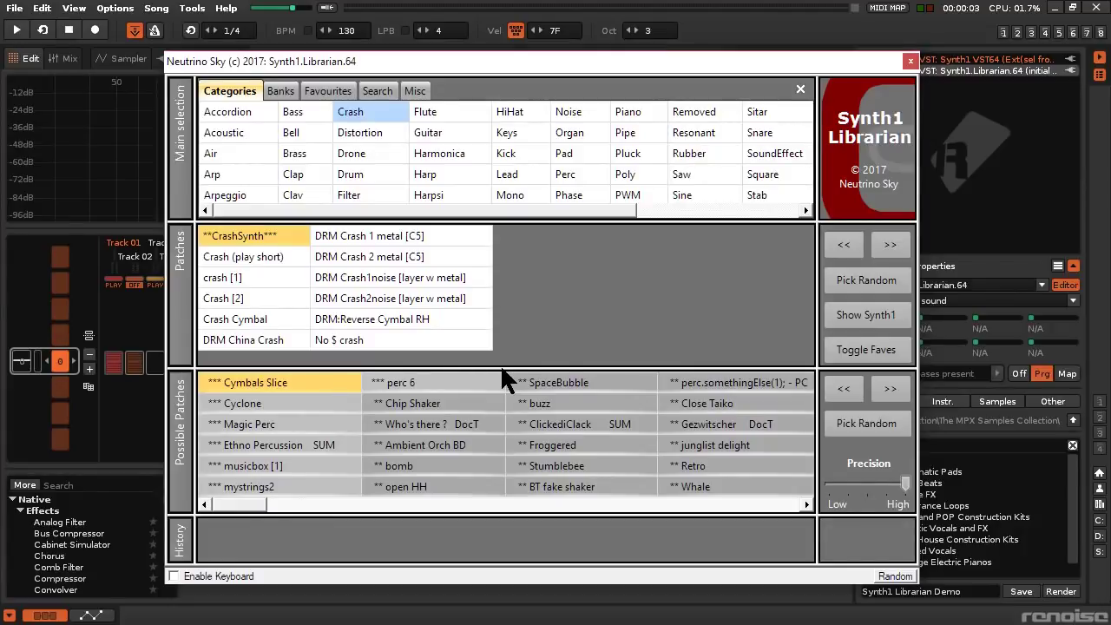
pyautogui.moveTo(451, 290)
# Step: Browse the patches by bank, viewing the contents of BIGTONE, Bomfunk and Bonus Nam Synth1 (23-2-2016)
pyautogui.click(278, 90)
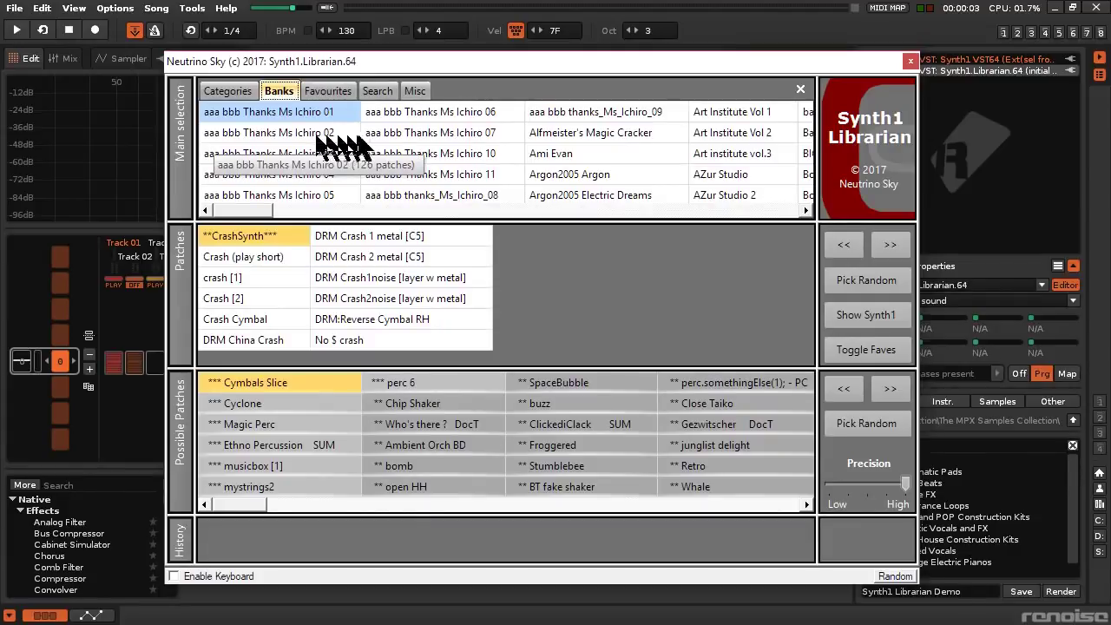
pyautogui.moveTo(262, 212); pyautogui.dragTo(300, 215)
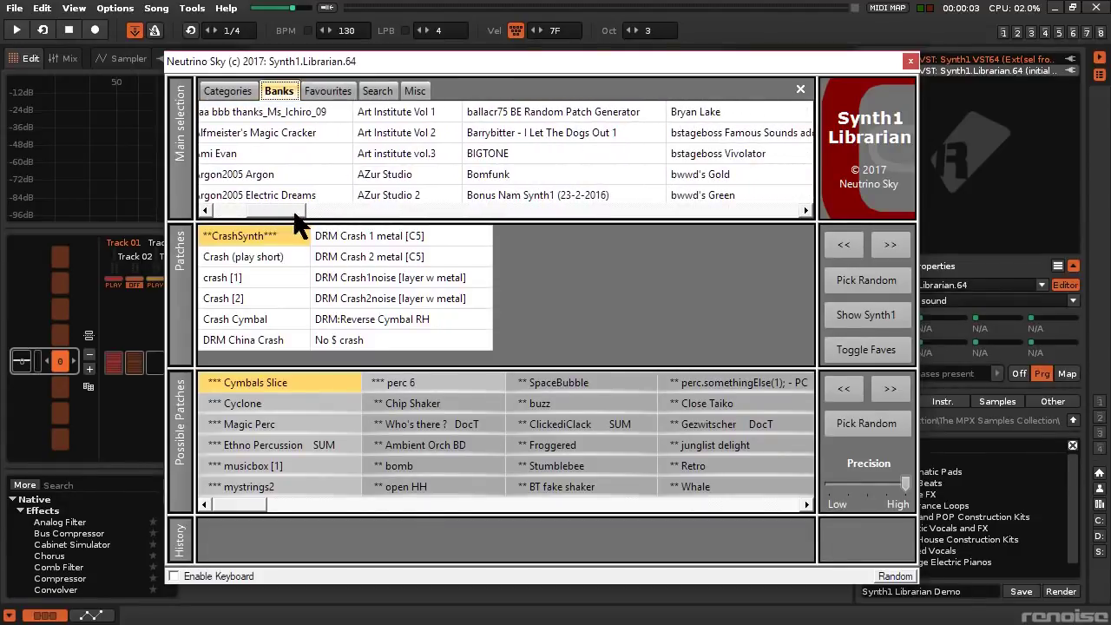
pyautogui.click(408, 155)
pyautogui.click(491, 160)
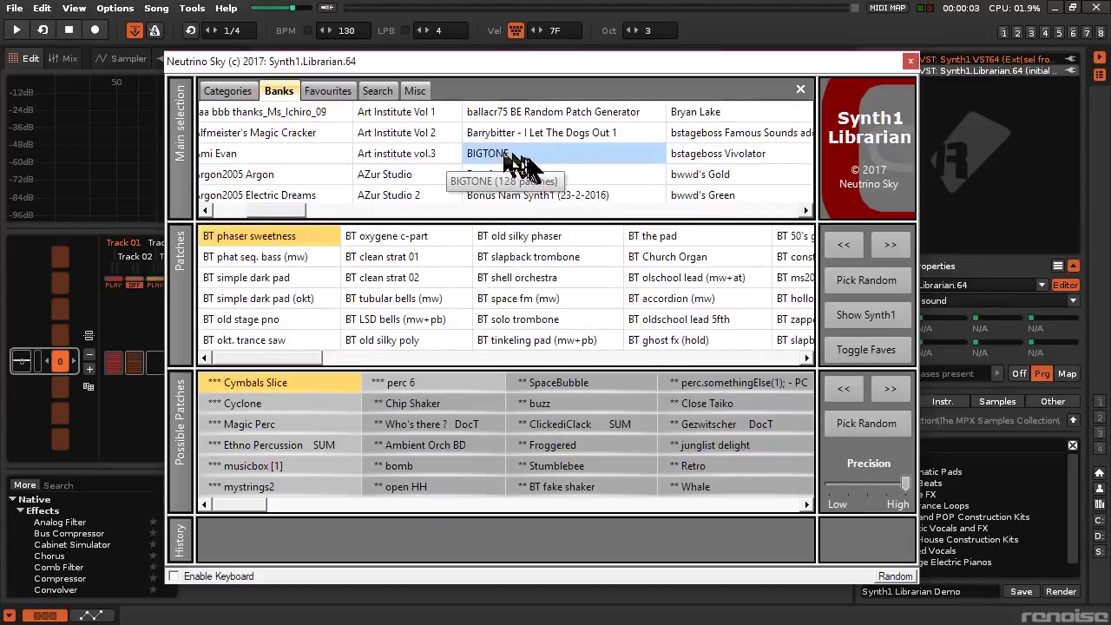
pyautogui.click(621, 173)
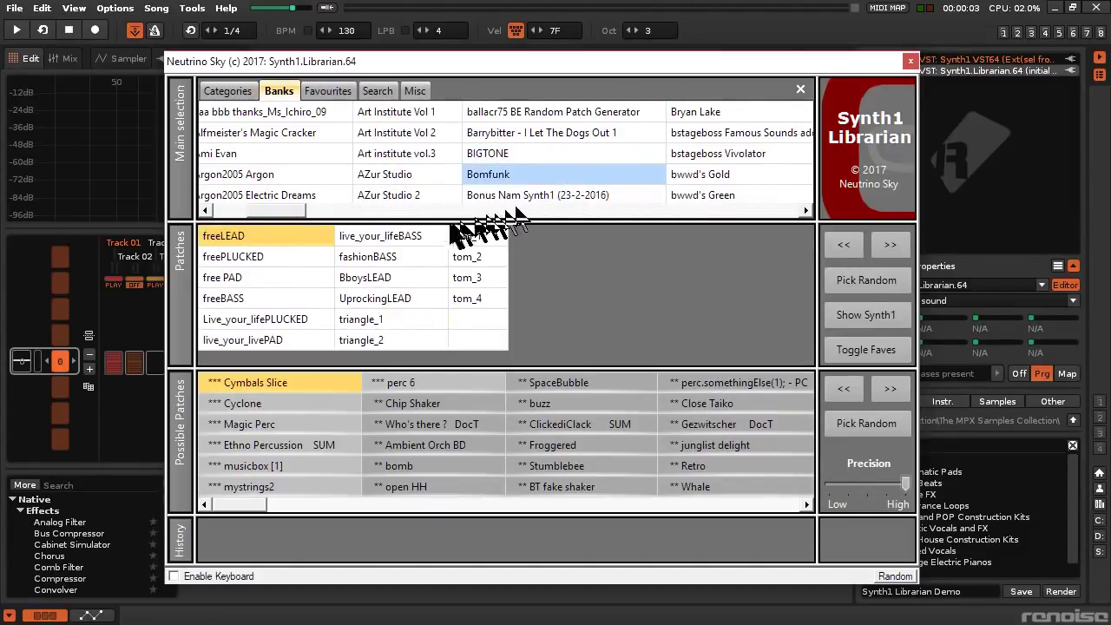
pyautogui.click(549, 196)
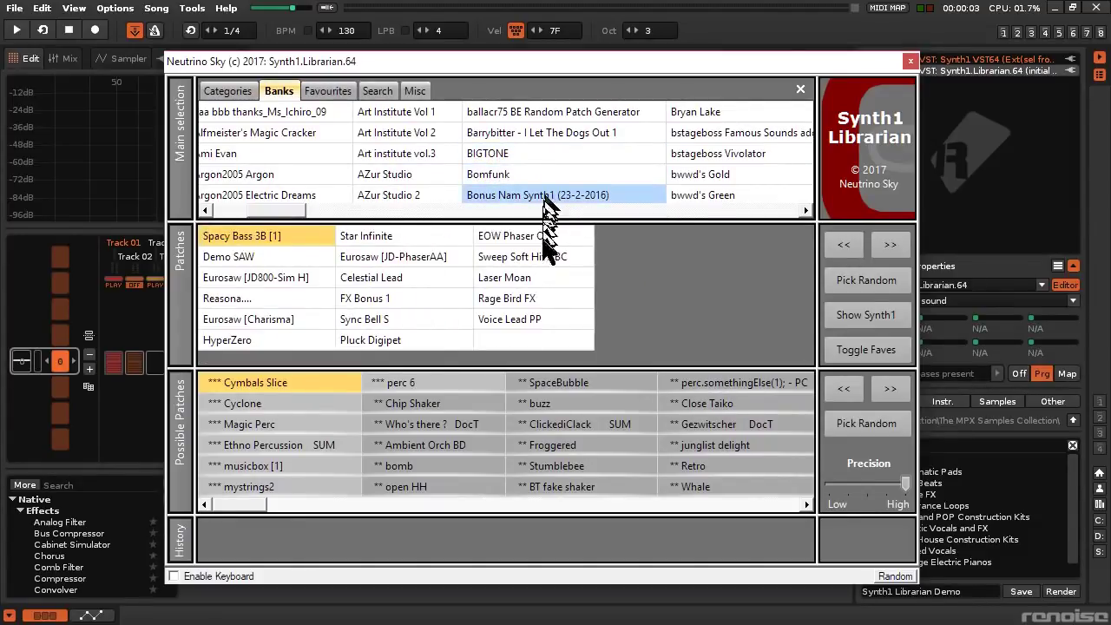
# Step: View the patches of two banks further along the list, mickygemma_synth1_soundbank and Mr Wobble Vol. 1
pyautogui.hscroll(3, 627, 217)
pyautogui.hscroll(6, 629, 217)
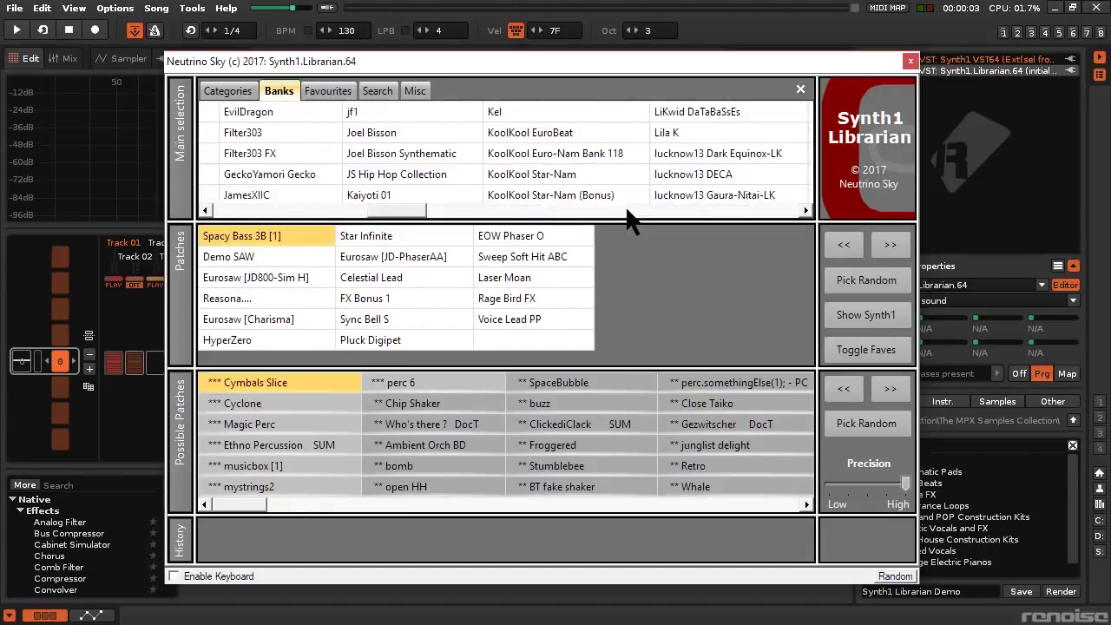
pyautogui.click(596, 174)
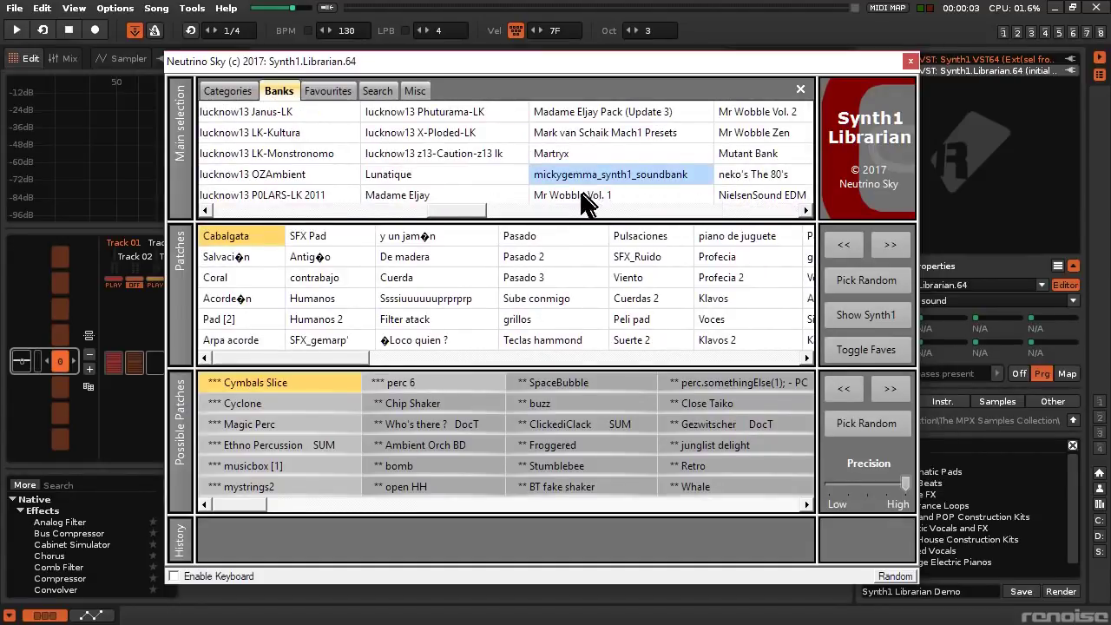
pyautogui.click(580, 195)
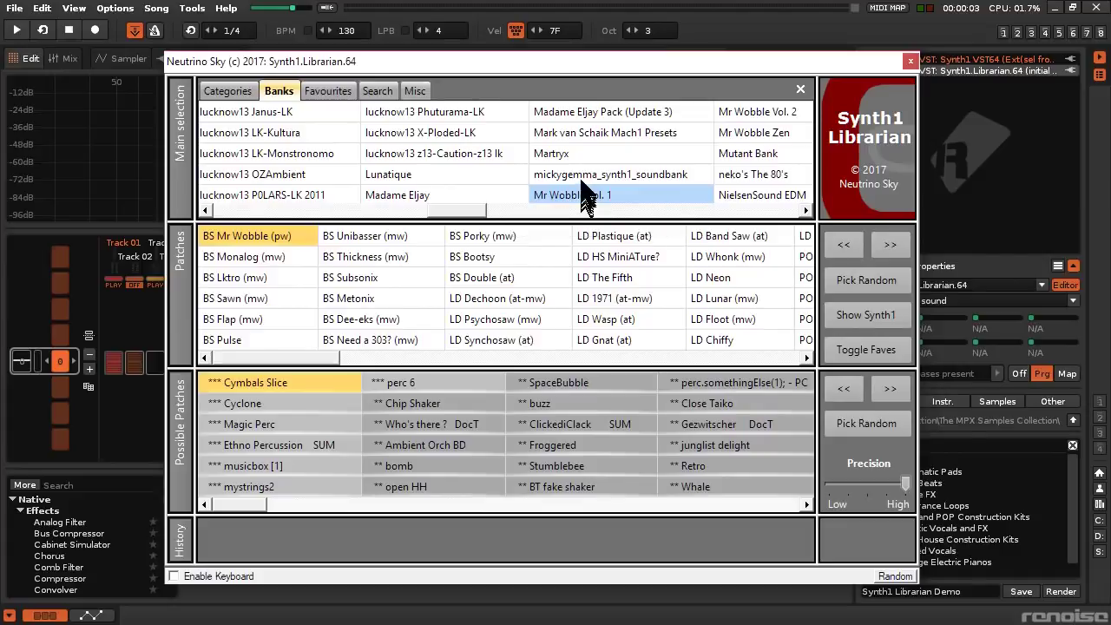
# Step: Return to browsing by category and examine the Air category's patches and possible patches
pyautogui.click(232, 91)
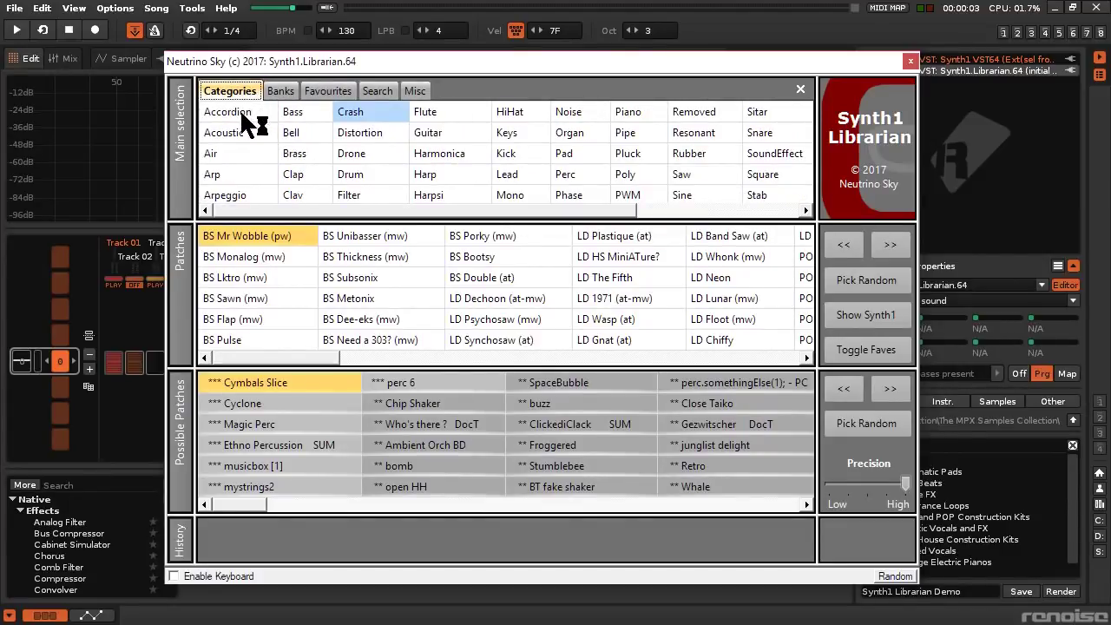
pyautogui.click(240, 111)
pyautogui.click(241, 154)
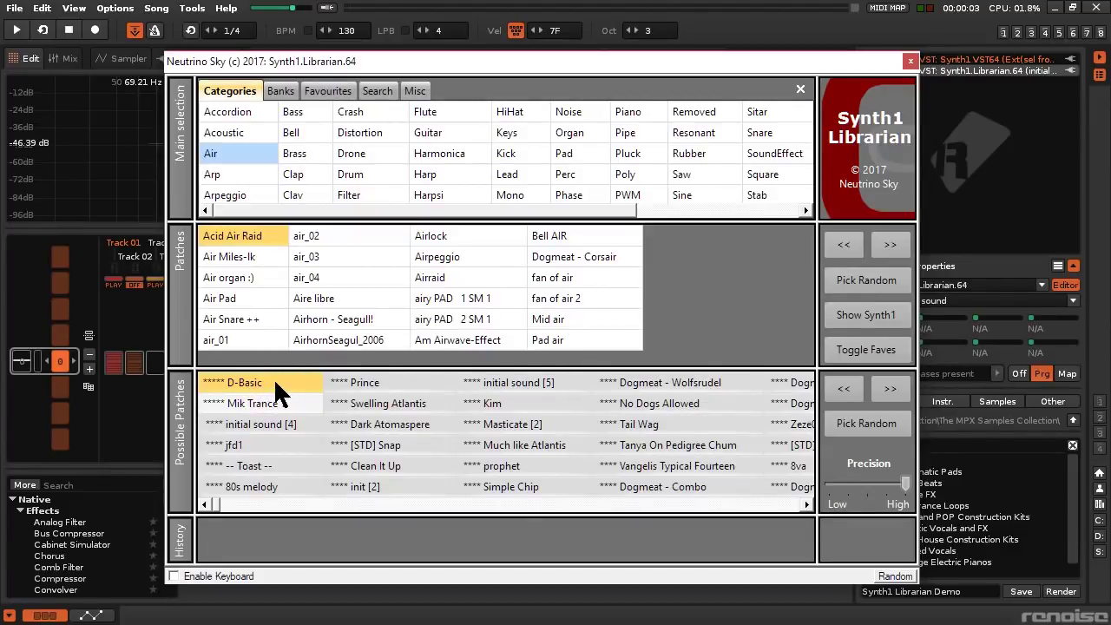
pyautogui.moveTo(279, 413)
# Step: Show the Kick category and load 1.07 Kick, 909 kick, BS Subsonix, Boomy Kick and B-Drum MW->osc2 SUM in turn
pyautogui.click(508, 155)
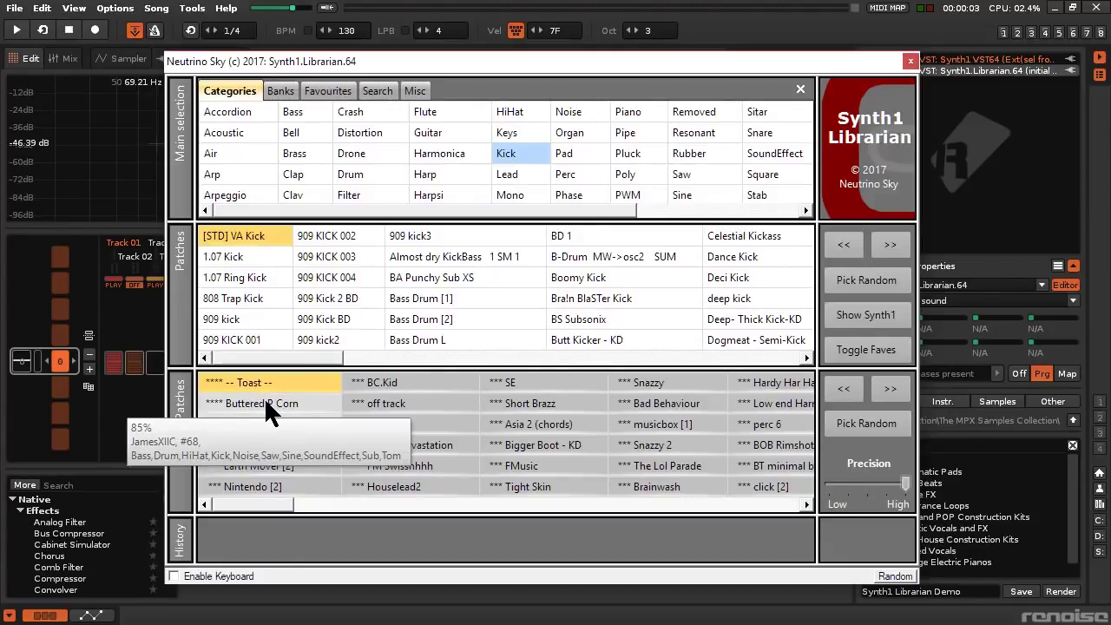
pyautogui.click(239, 256)
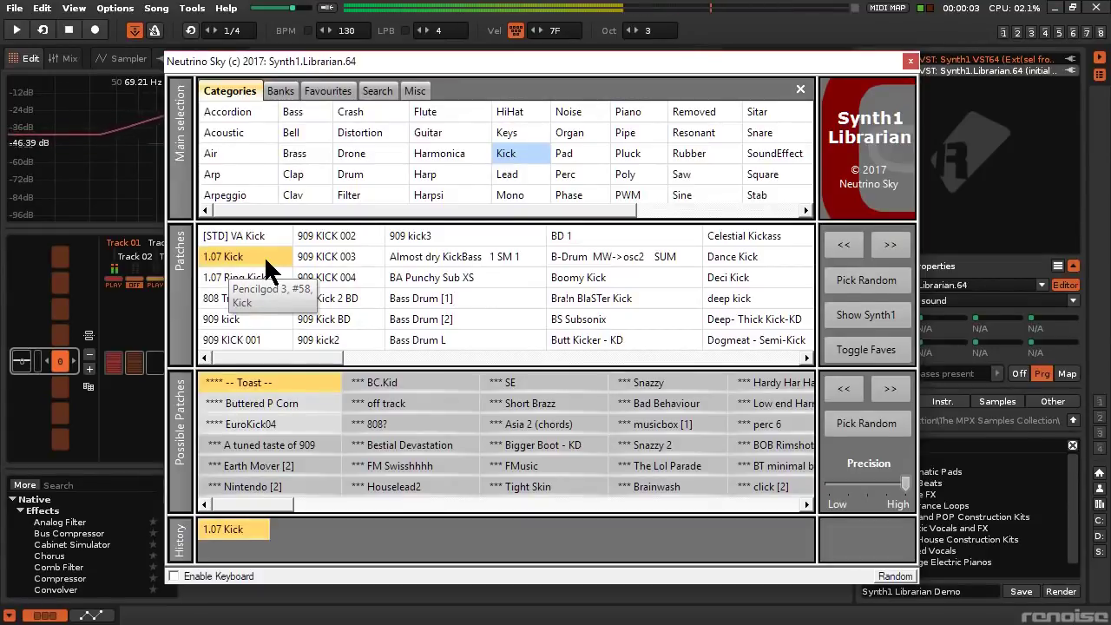
pyautogui.click(259, 318)
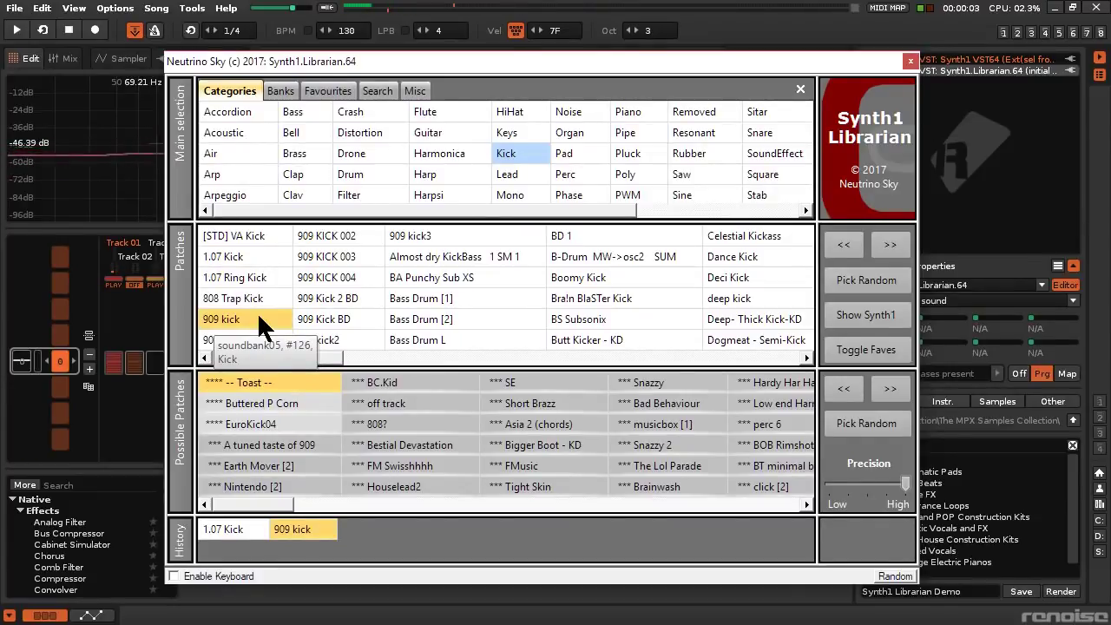
pyautogui.click(577, 320)
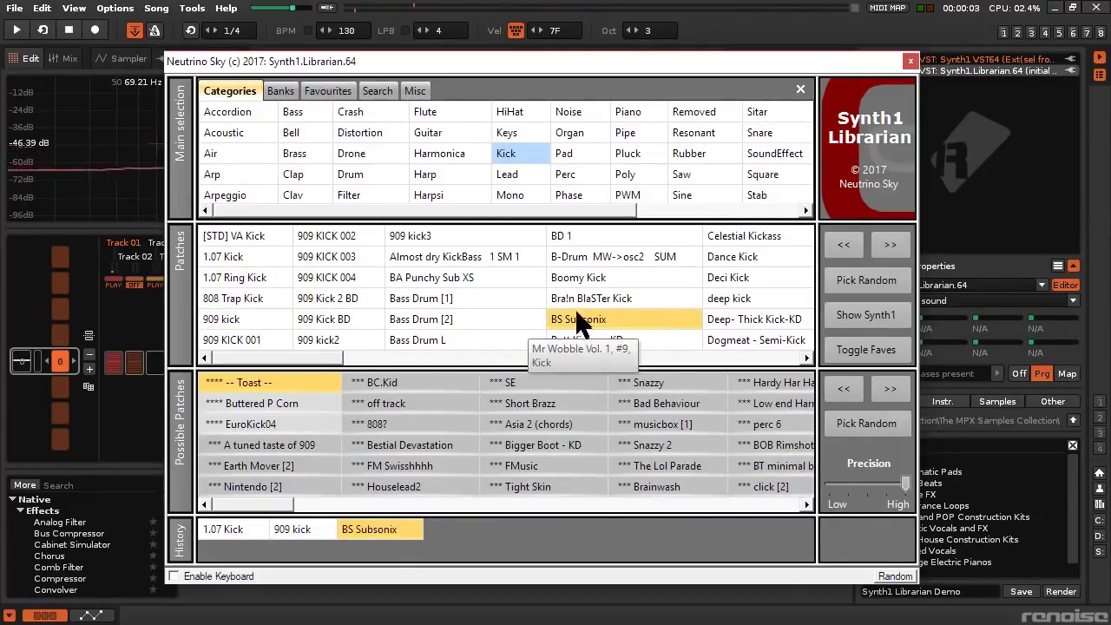
pyautogui.click(580, 279)
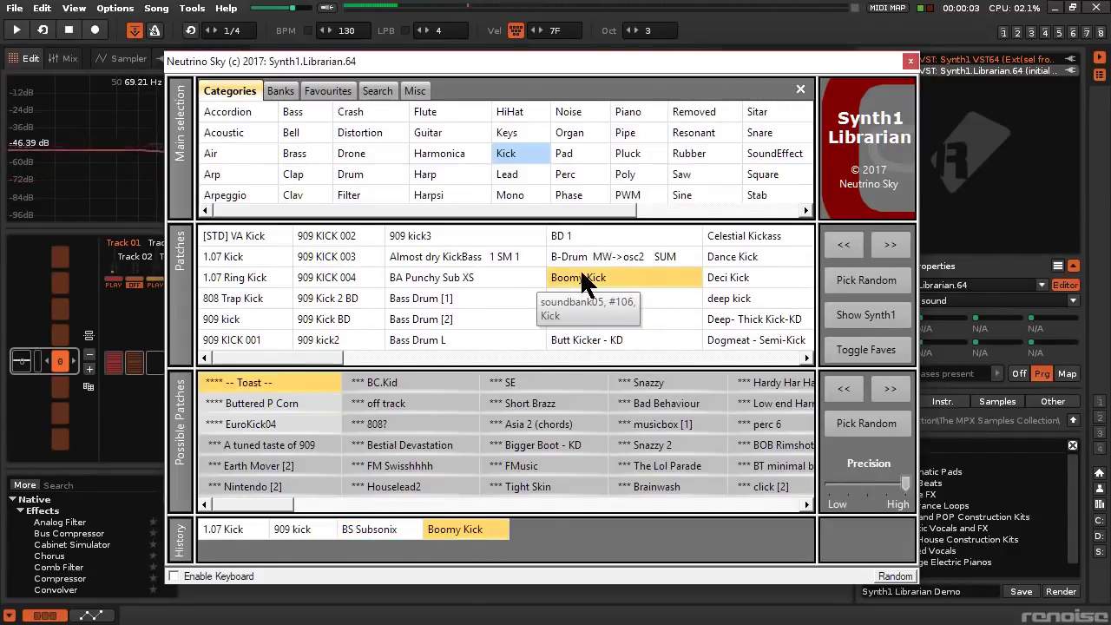
pyautogui.click(584, 254)
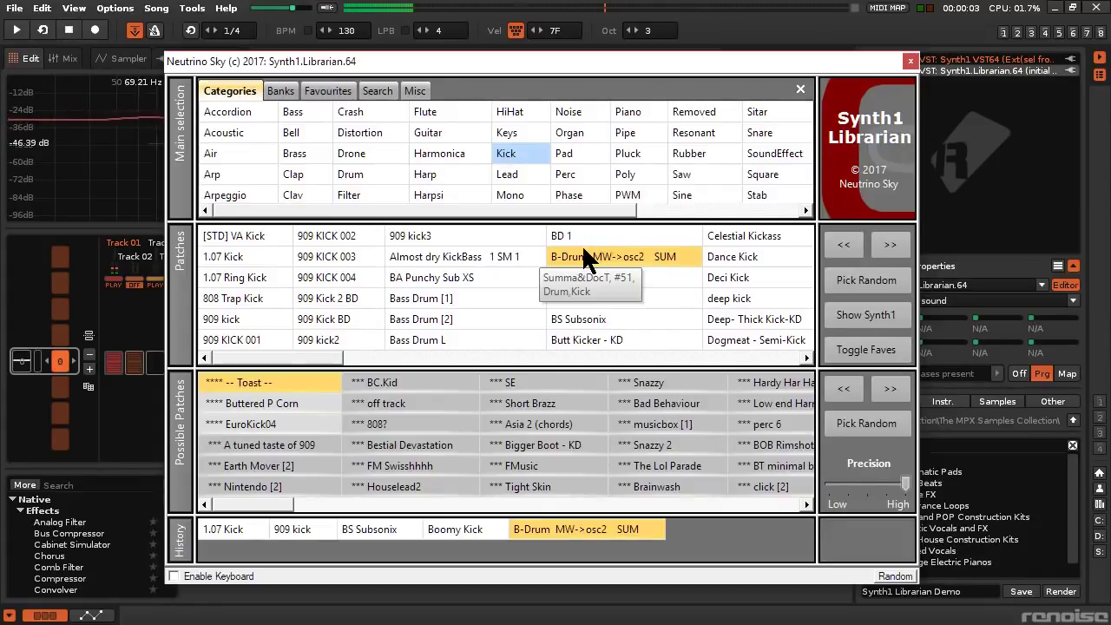
# Step: Load the possible kick patches Buttered P Corn and EuroKick04, plus Far Indoor Stomps from the lower-rated matches
pyautogui.click(295, 403)
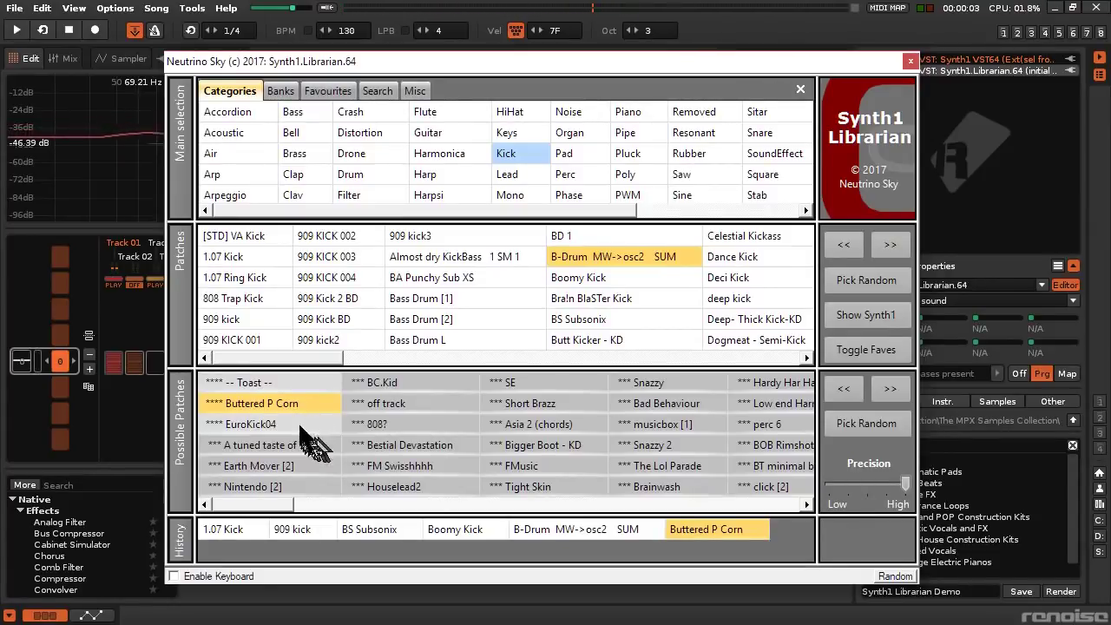
pyautogui.click(294, 423)
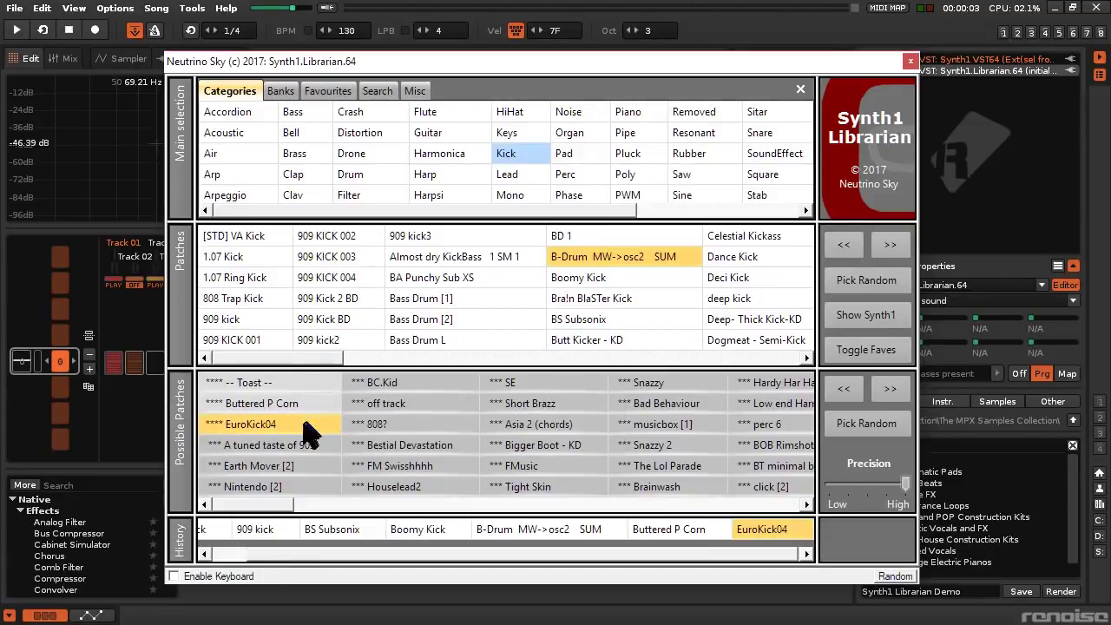
pyautogui.moveTo(276, 503); pyautogui.dragTo(569, 526)
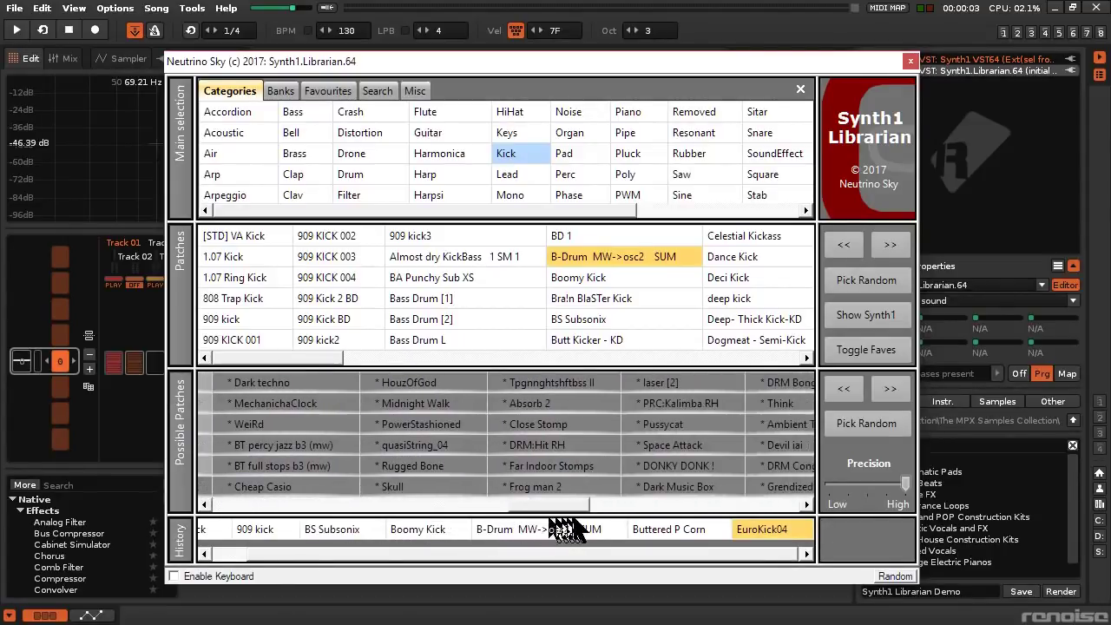
pyautogui.click(550, 463)
pyautogui.click(939, 80)
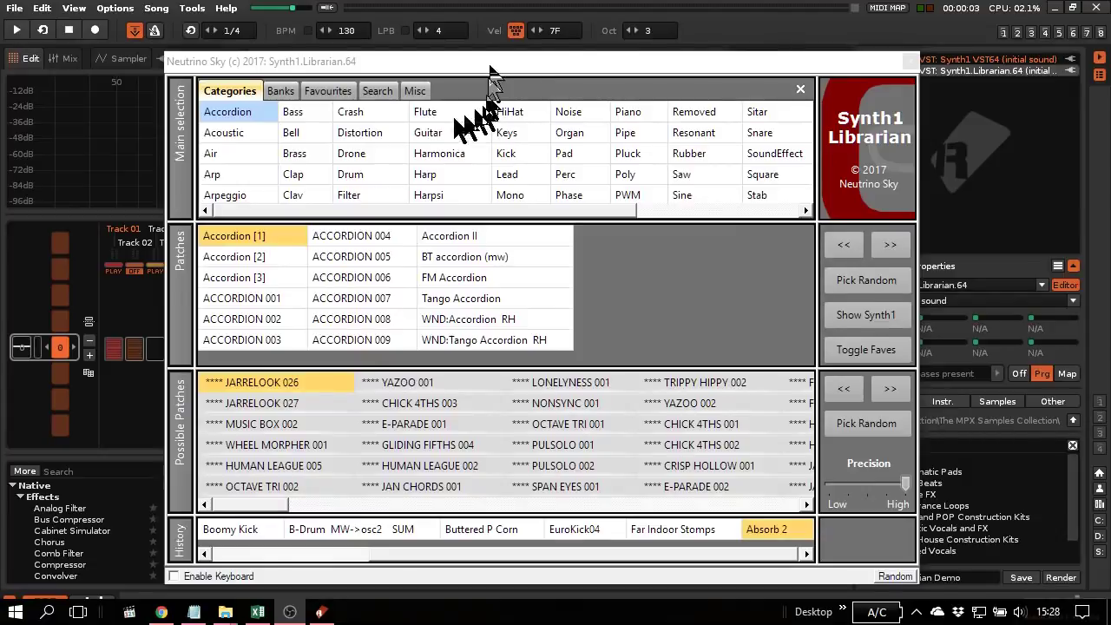
# Step: Load ACCORDION 005, FM Accordion and WND:Accordion RH, plus the possible accordion matches JARRELOOK 027 and CHICK 4THS 003
pyautogui.click(343, 260)
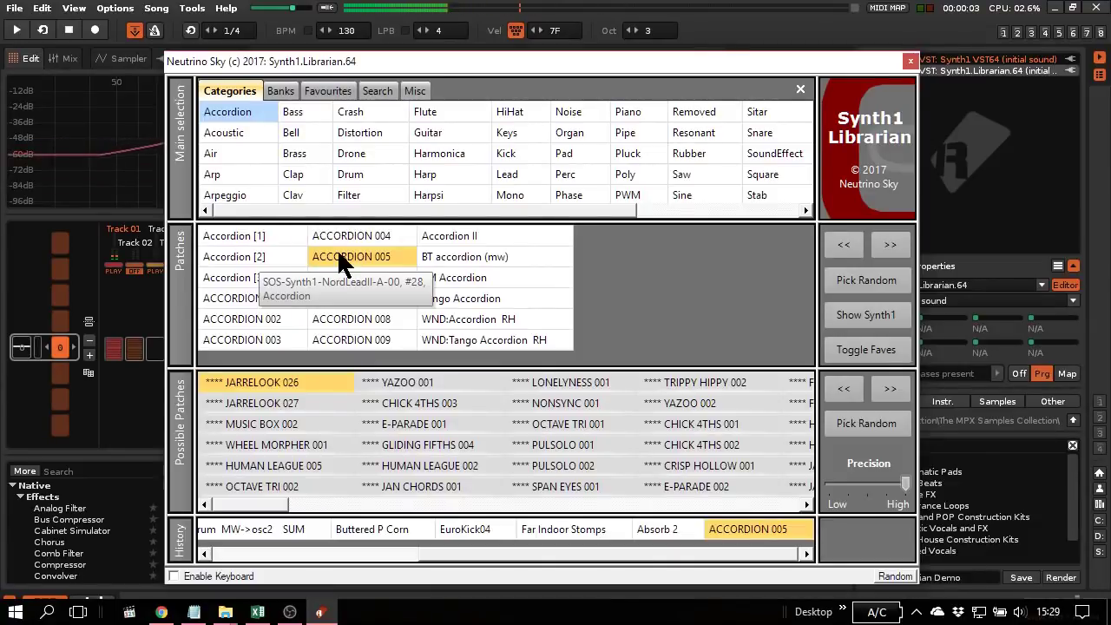
pyautogui.click(503, 277)
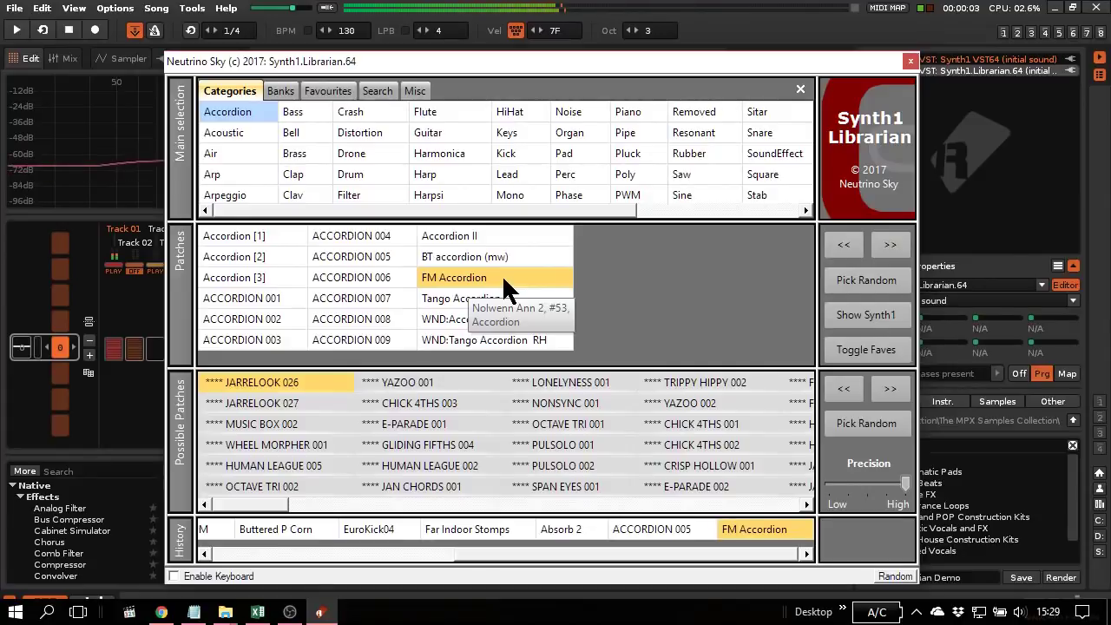
pyautogui.click(481, 320)
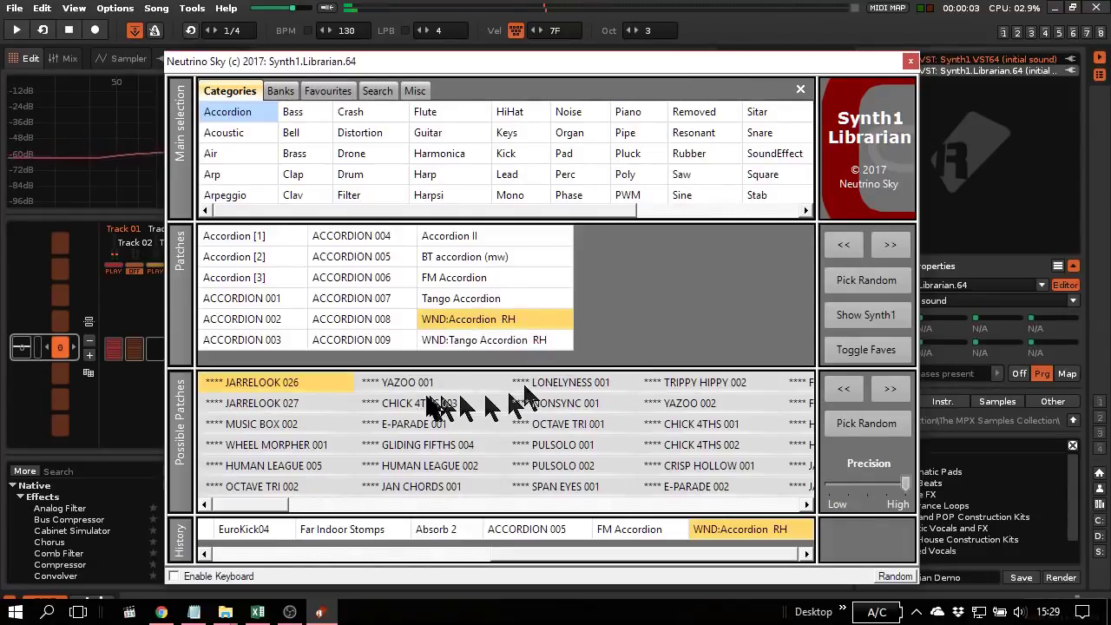
pyautogui.click(274, 402)
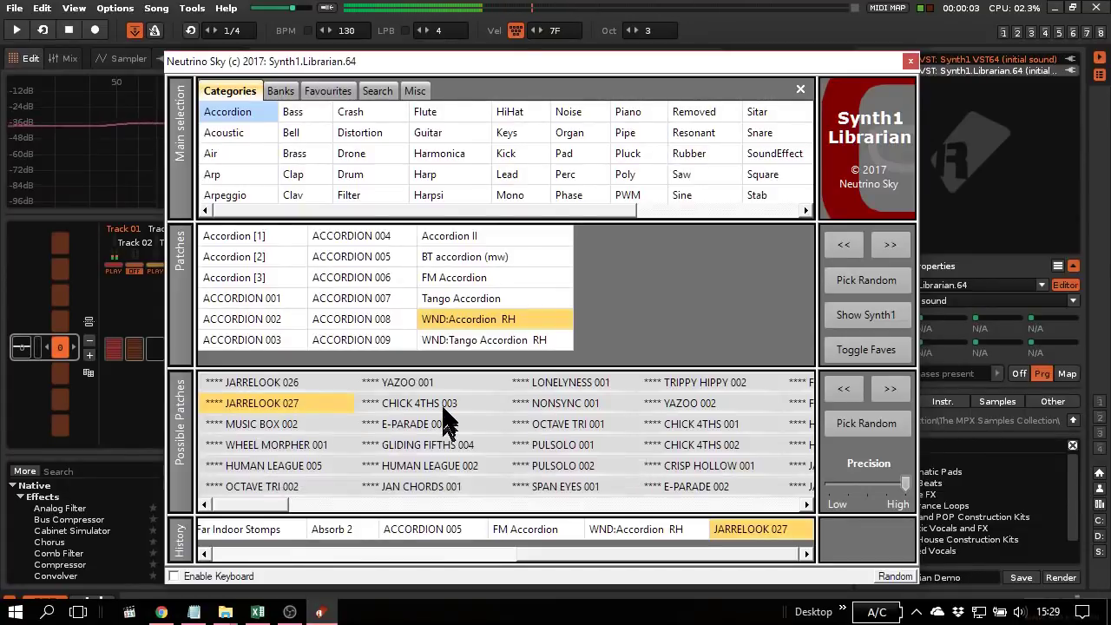
pyautogui.click(441, 402)
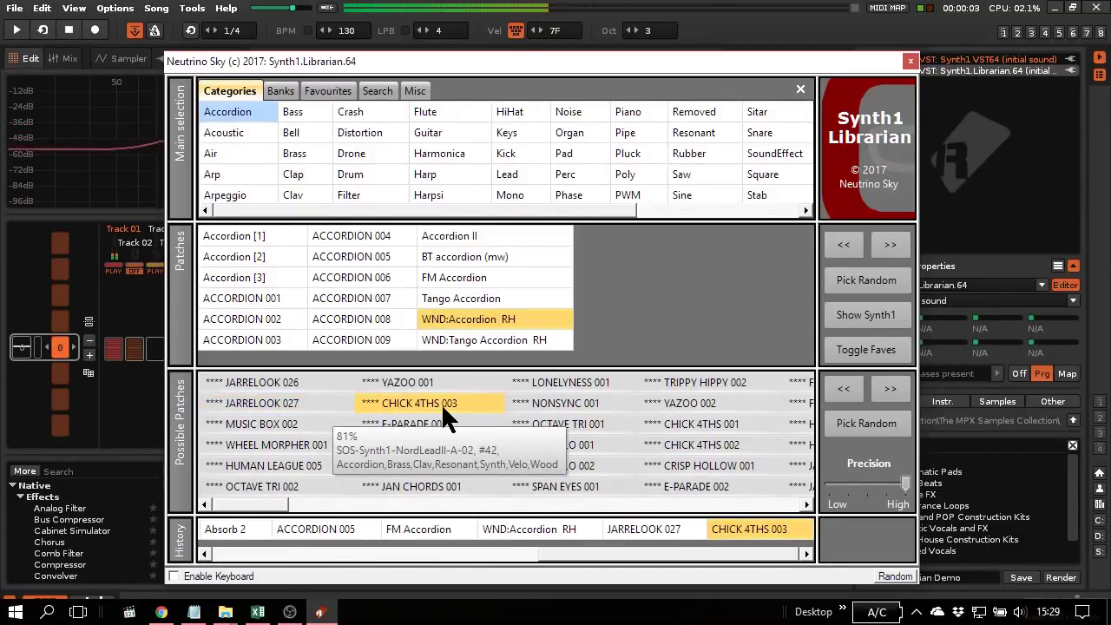
# Step: Advance one patch at a time through the accordion patches, from WND:Tango Accordion RH around to ACCORDION 003
pyautogui.click(882, 246)
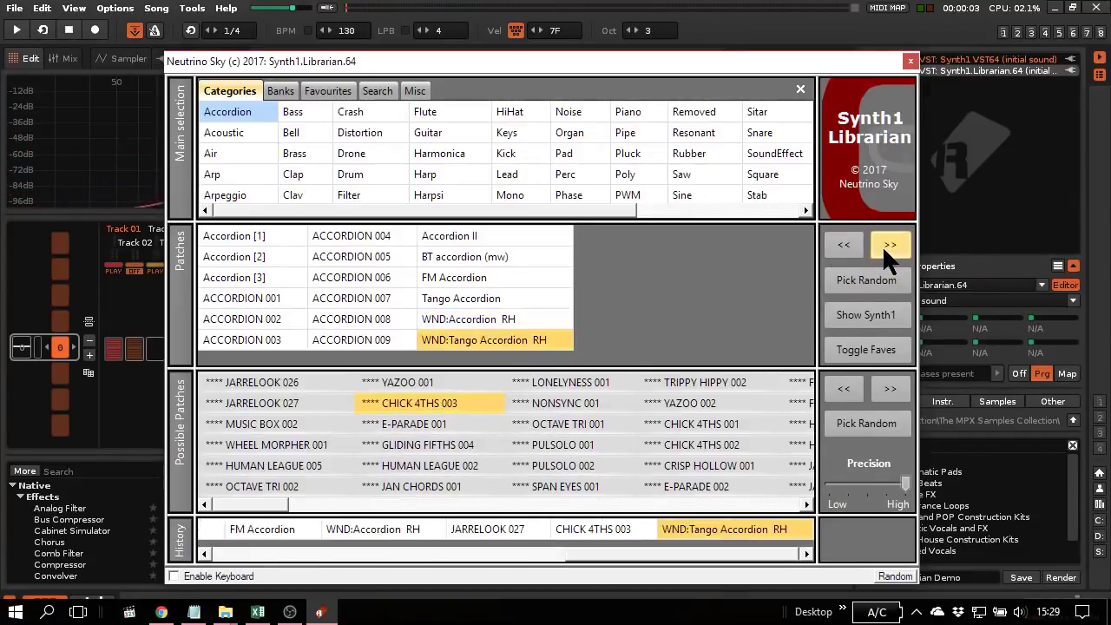
pyautogui.click(883, 245)
pyautogui.click(881, 244)
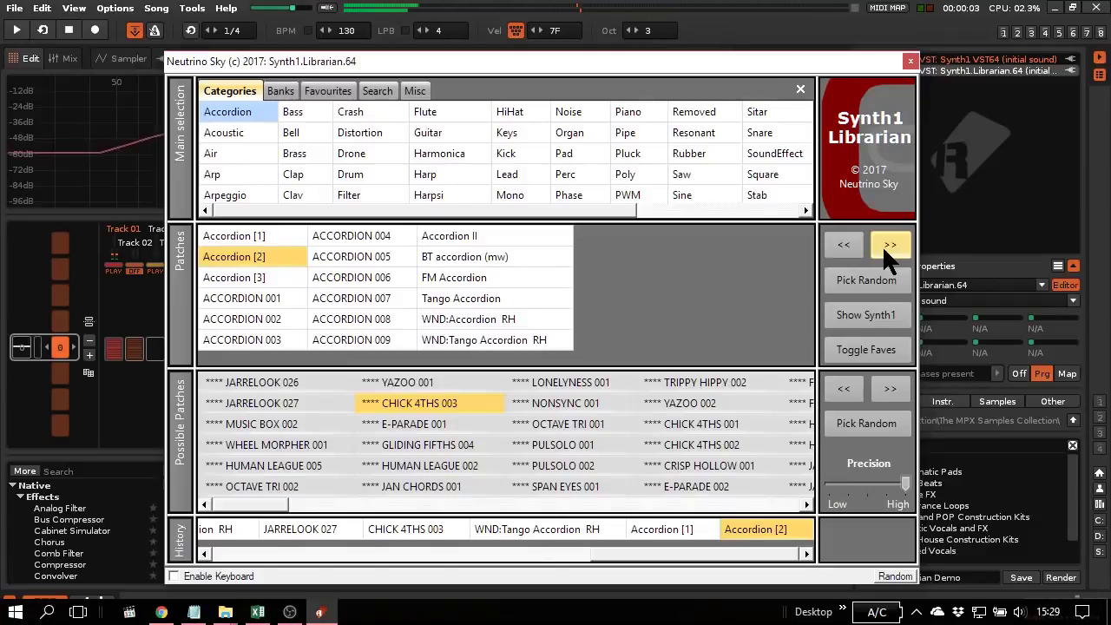
pyautogui.click(882, 244)
pyautogui.click(881, 245)
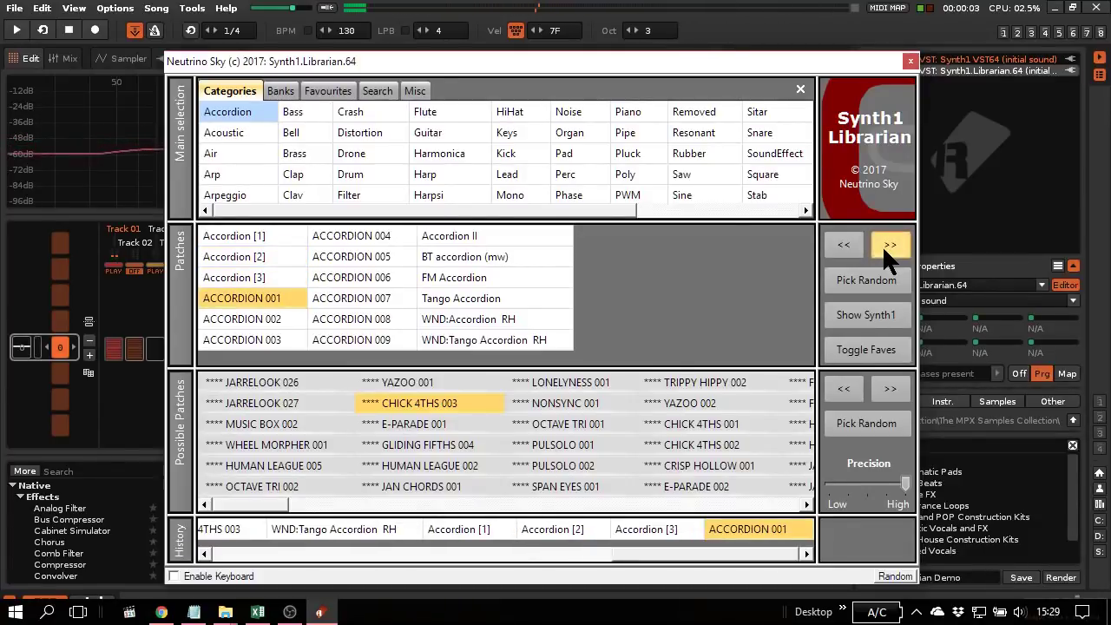
pyautogui.click(882, 245)
pyautogui.click(881, 244)
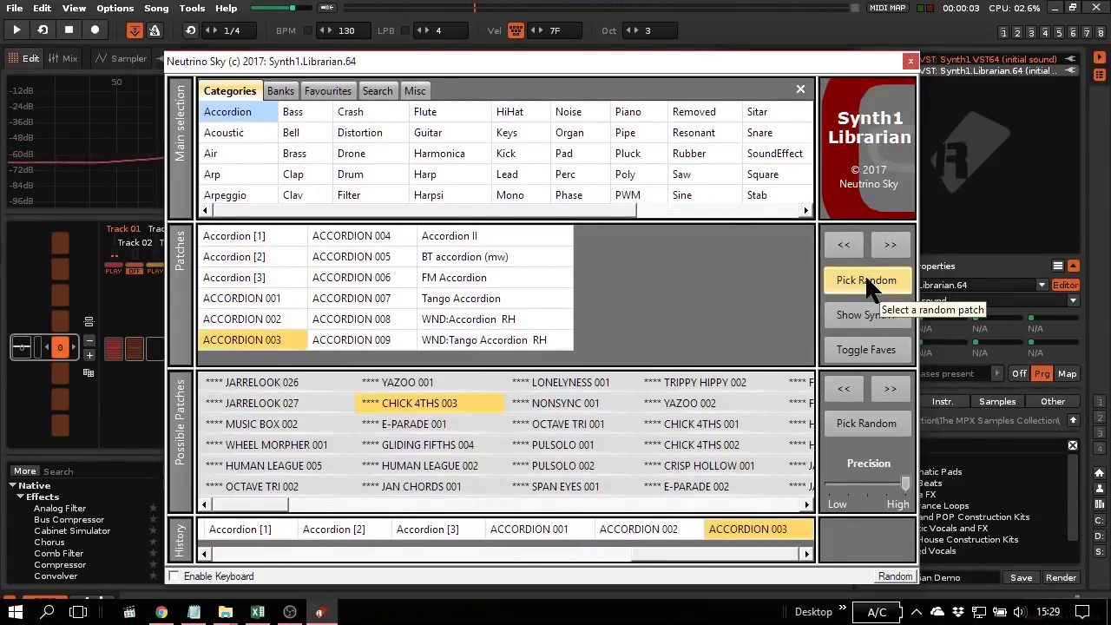
# Step: Load several randomly picked patches from the Accordion category's patch list
pyautogui.click(866, 279)
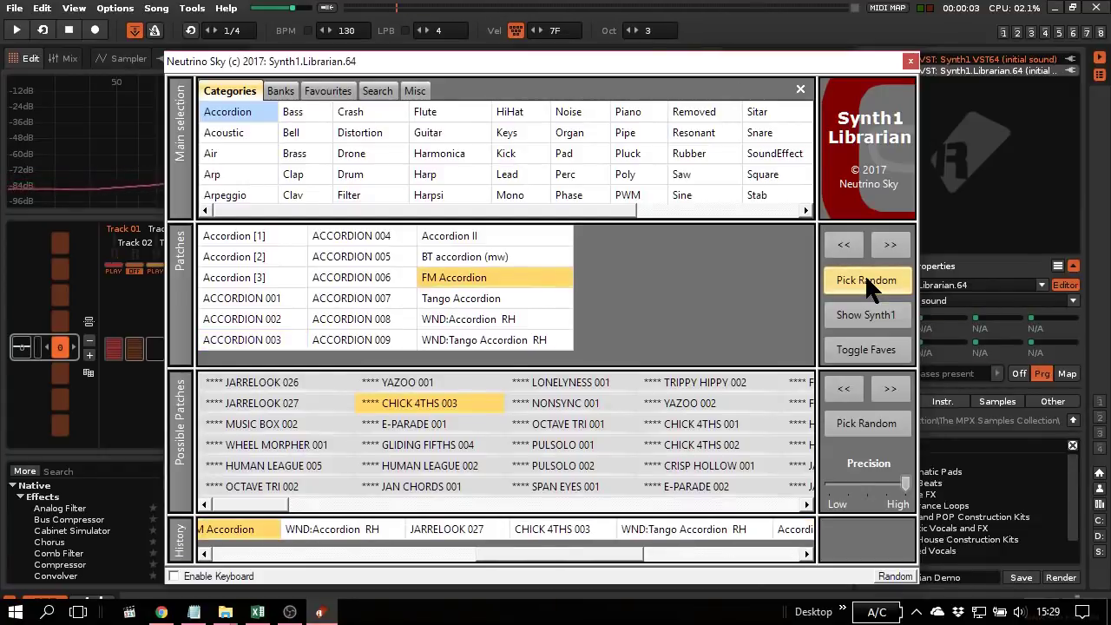
pyautogui.click(866, 280)
pyautogui.click(865, 280)
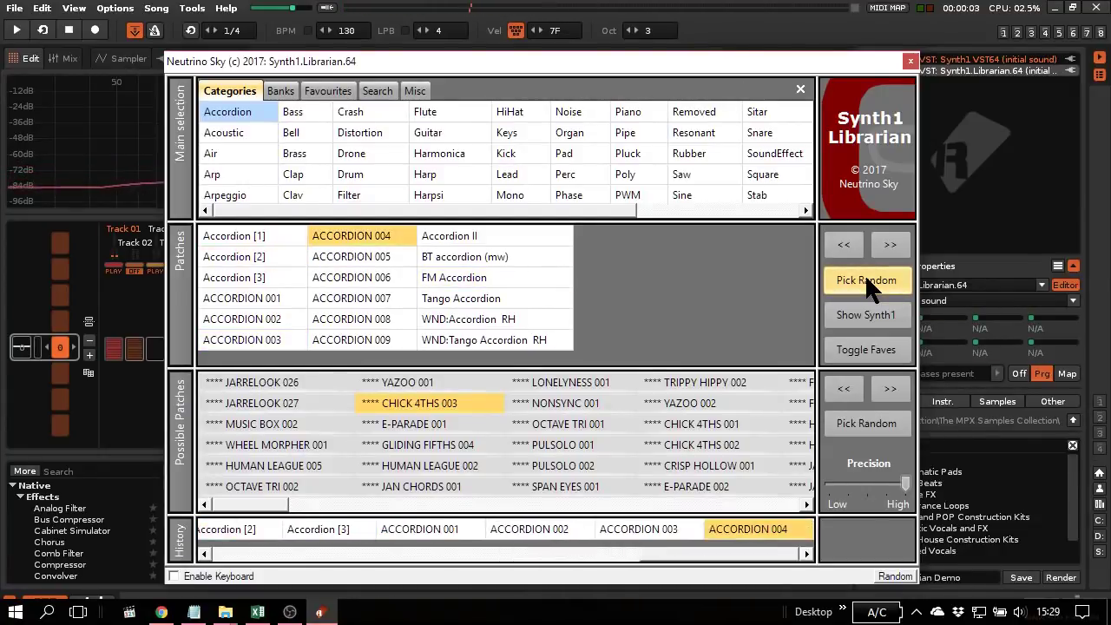
pyautogui.click(866, 279)
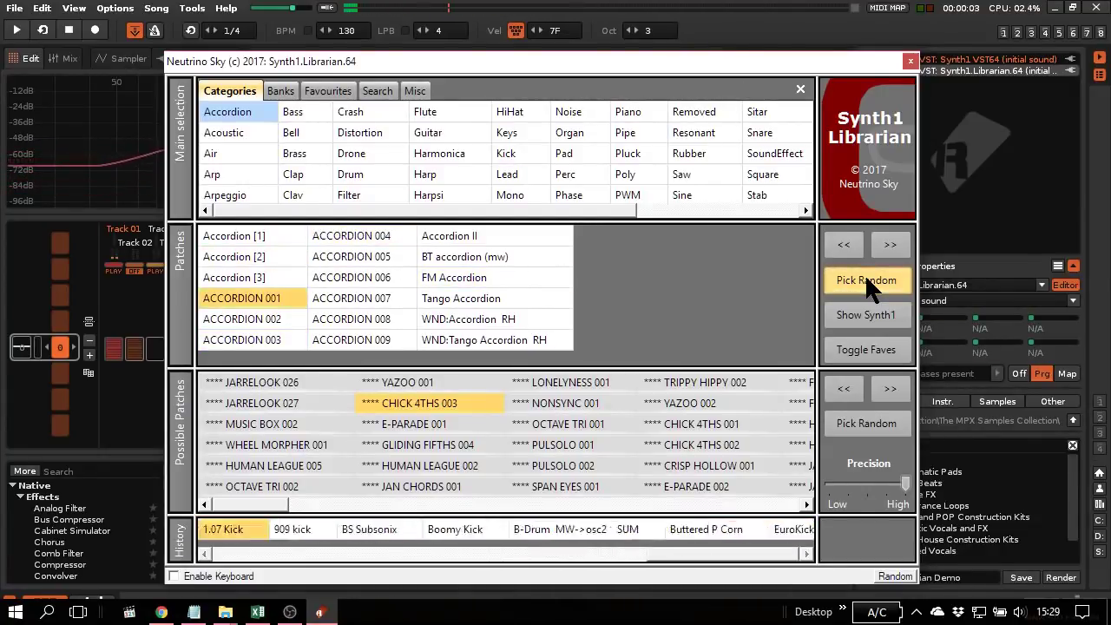
# Step: Pick further random accordion patches, ending with ACCORDION 006 loaded
pyautogui.click(865, 279)
pyautogui.click(866, 278)
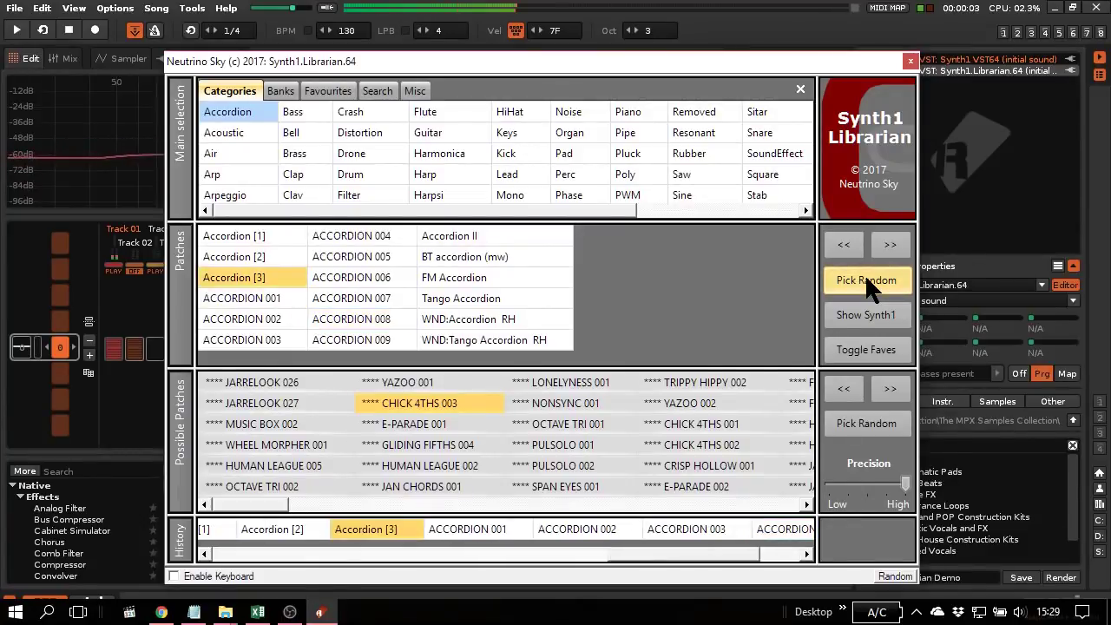
pyautogui.click(866, 279)
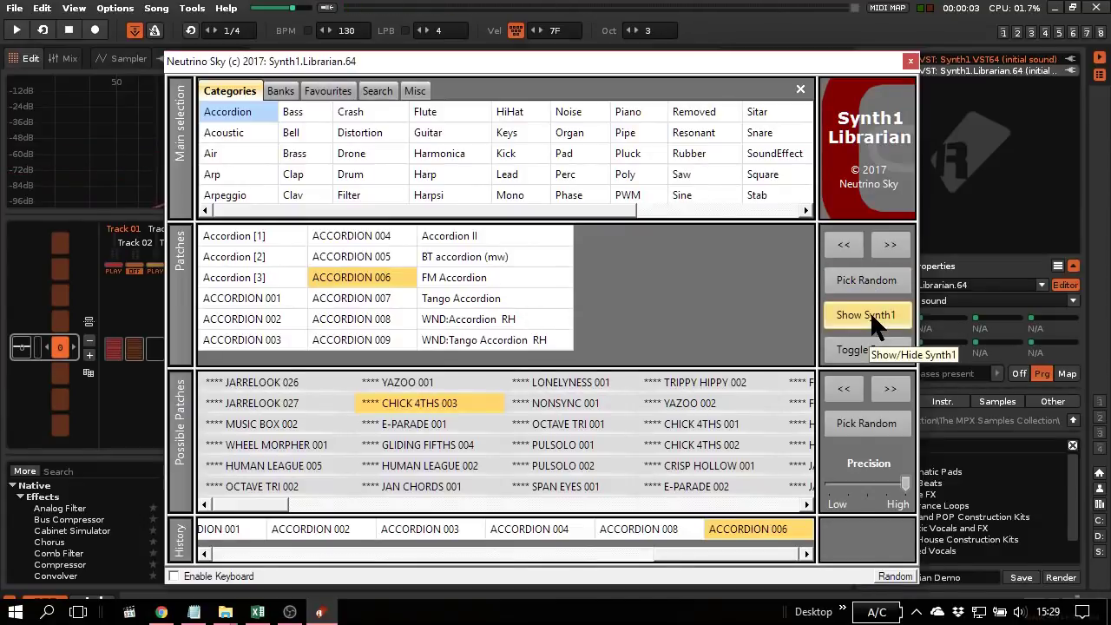
# Step: Show the Synth1 editor for ACCORDION 006, adjust its filter resonance, and hide the editor again
pyautogui.click(869, 313)
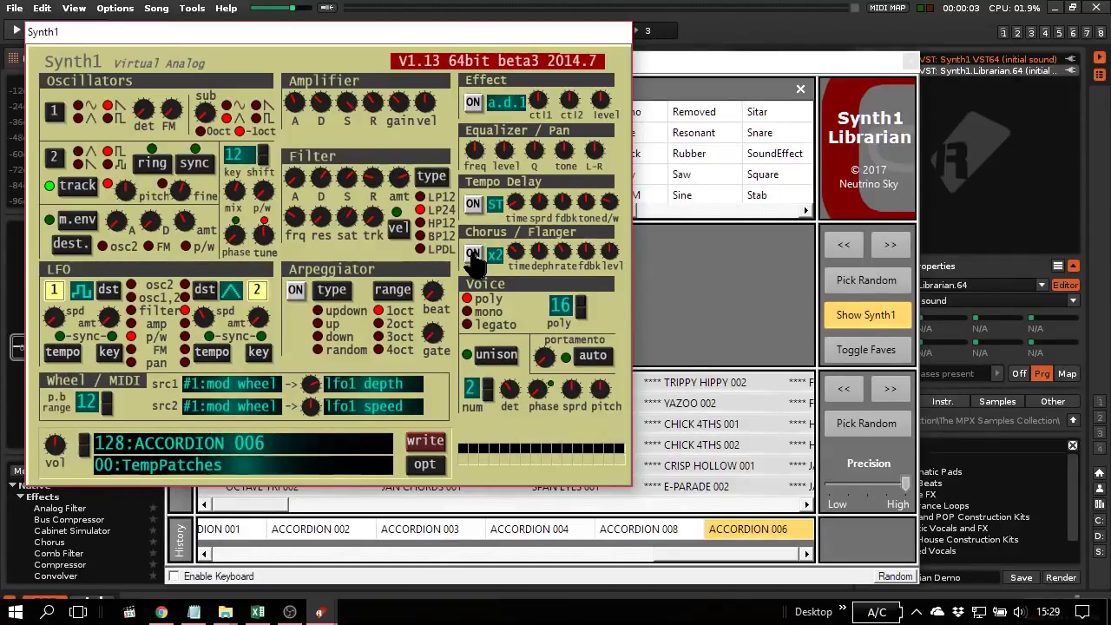
pyautogui.moveTo(320, 219)
pyautogui.mouseDown()
pyautogui.moveTo(318, 293)
pyautogui.moveTo(314, 184)
pyautogui.moveTo(318, 291)
pyautogui.moveTo(315, 233)
pyautogui.mouseUp()
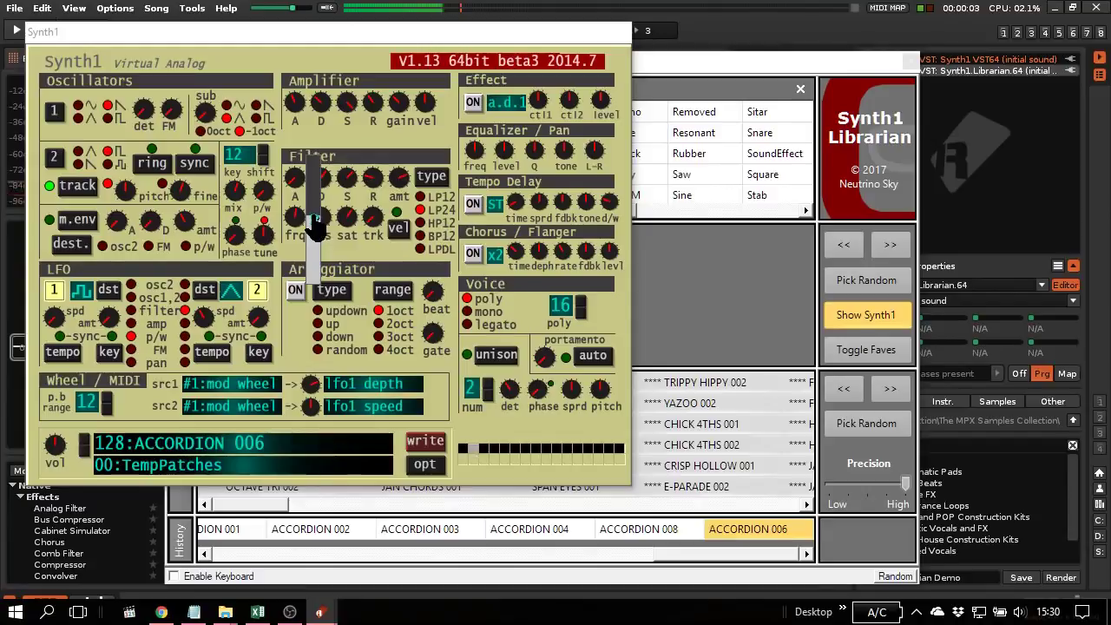
pyautogui.click(870, 317)
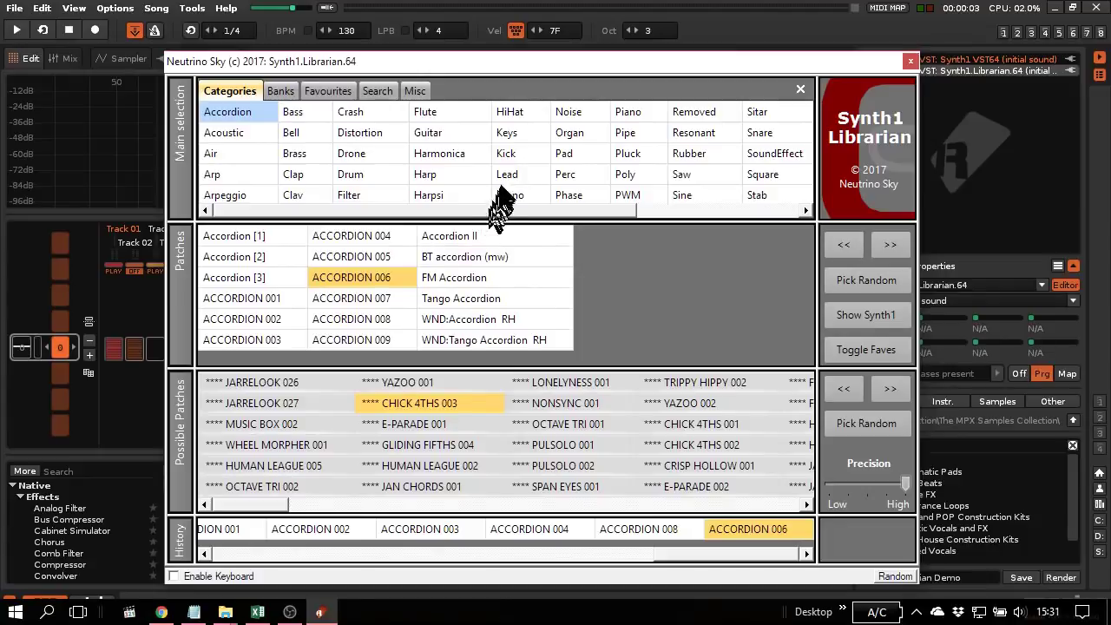
# Step: Load the 180 degrees Starboard lk patch from the Lead category
pyautogui.click(523, 173)
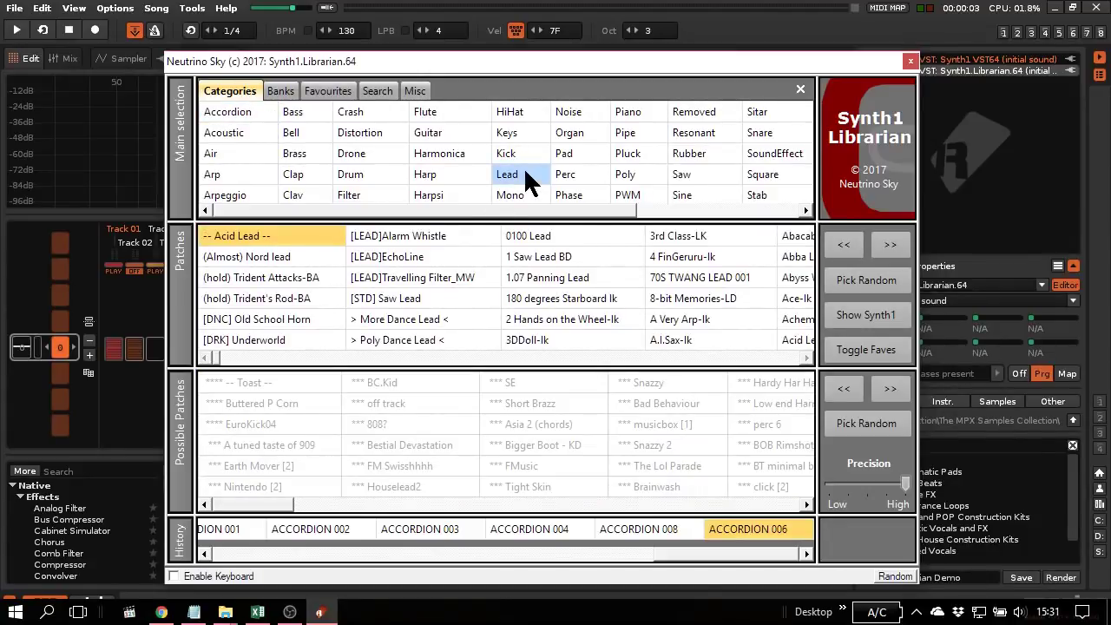
pyautogui.click(544, 297)
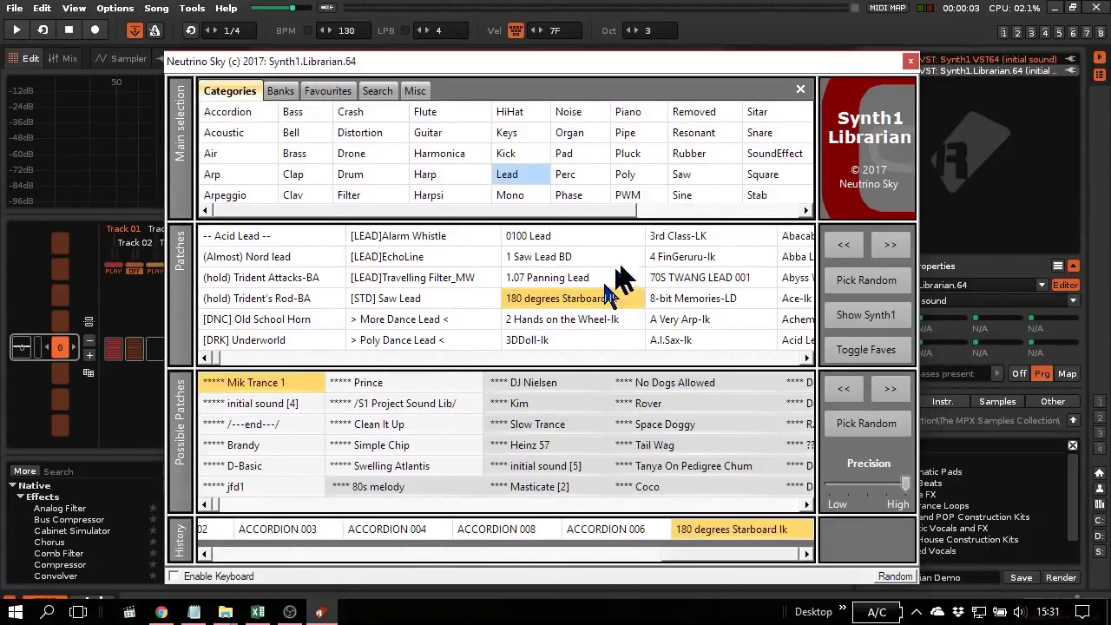
# Step: Load BT female choir and EverSyncVoice from the Voice category, and add EverSyncVoice to the Lead category
pyautogui.click(704, 211)
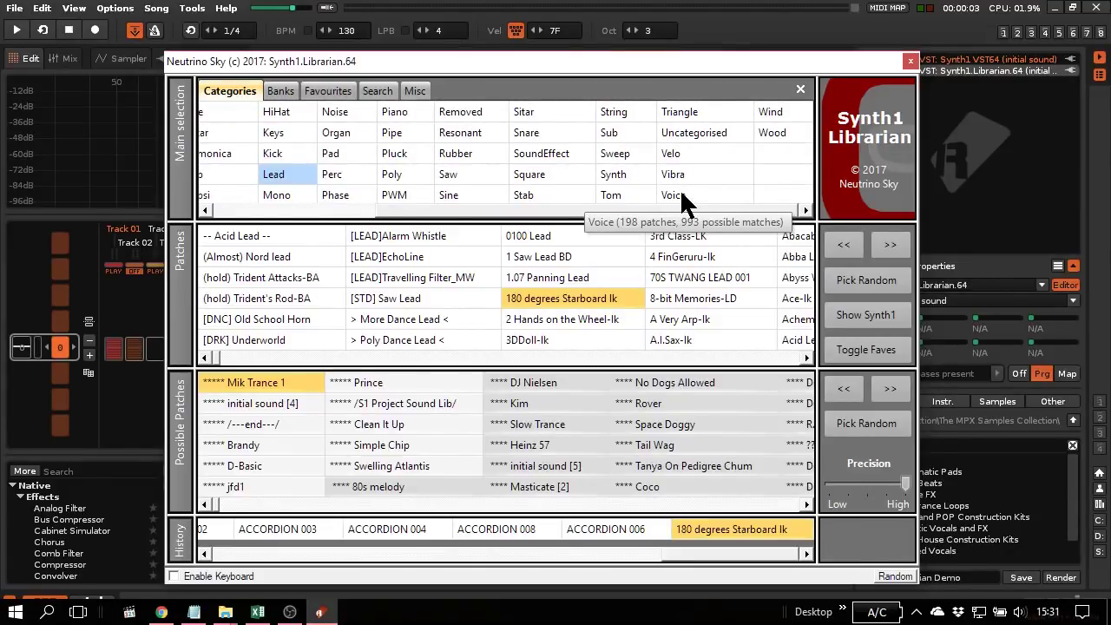
pyautogui.click(681, 194)
pyautogui.click(223, 210)
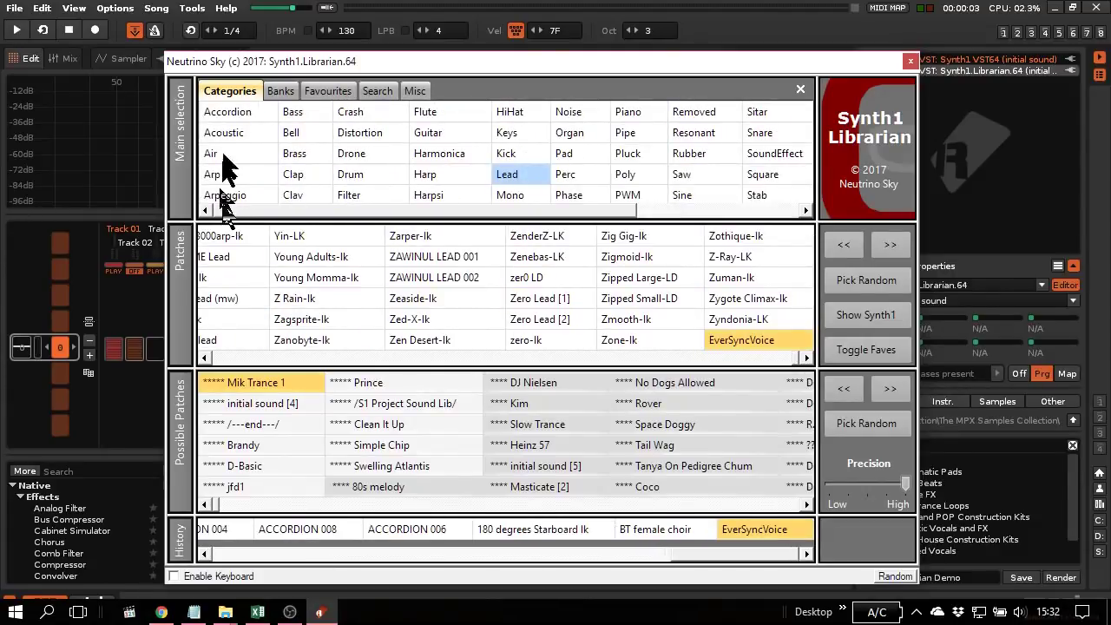
# Step: Load Tango Accordion from the Accordion category and try to assign it to another category
pyautogui.click(225, 112)
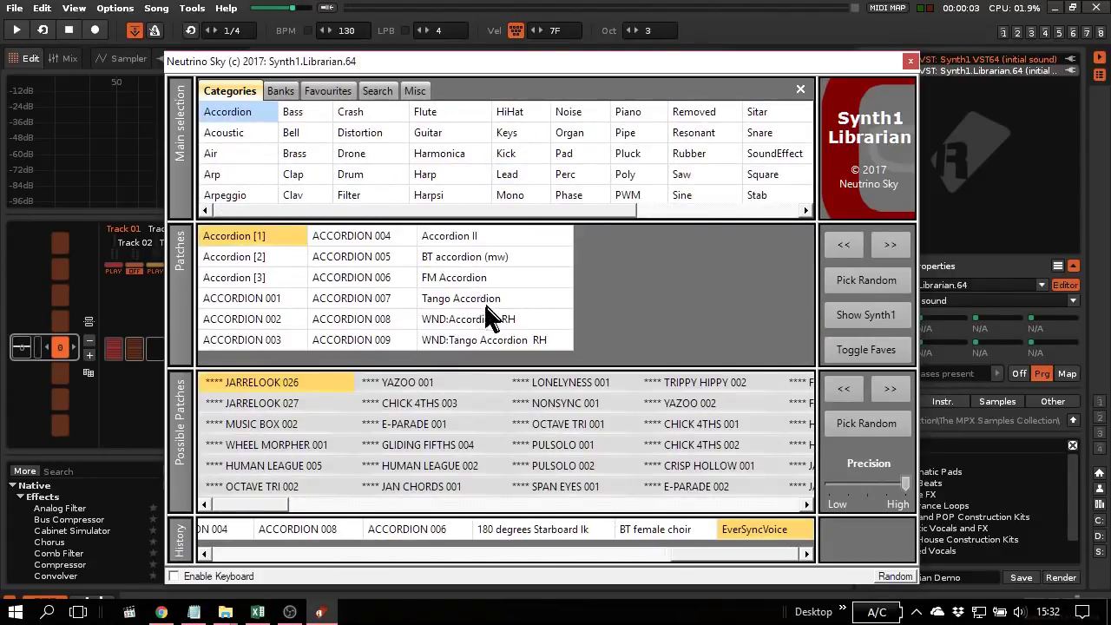
pyautogui.click(471, 299)
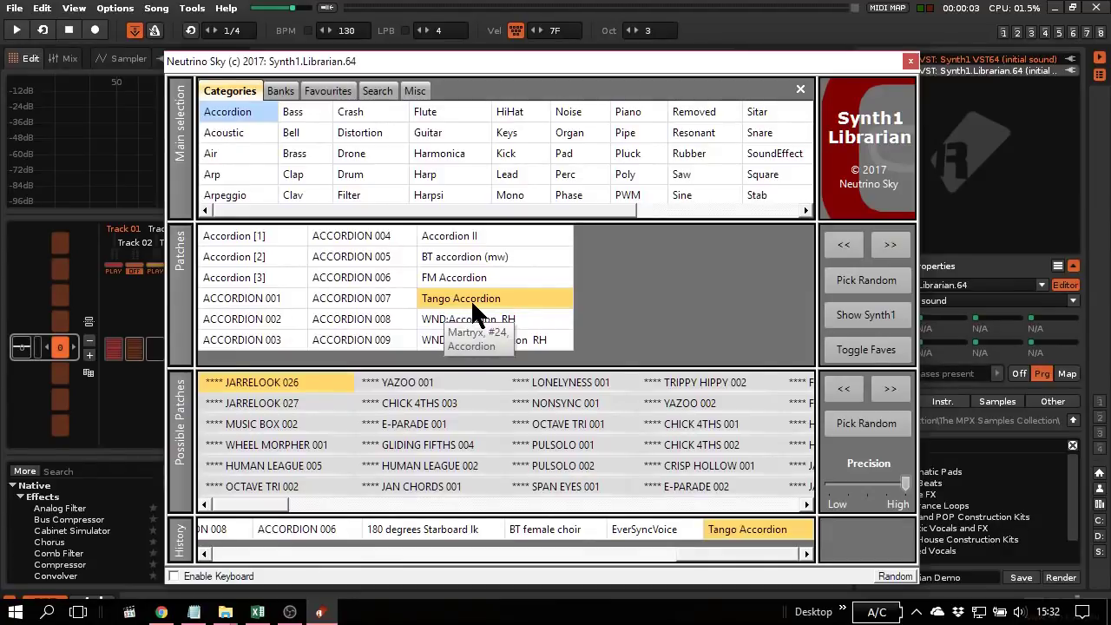
pyautogui.moveTo(470, 299); pyautogui.dragTo(631, 184)
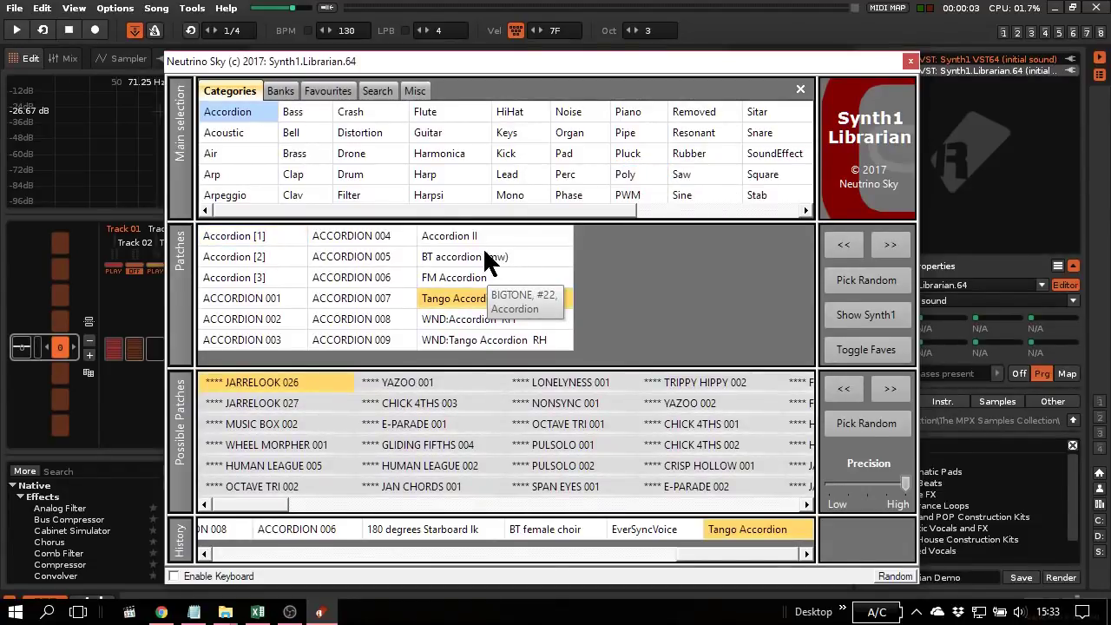
# Step: Load [PAD] Anele from the Pad category and advance one patch at a time to [PAD] Cloud Song
pyautogui.click(564, 158)
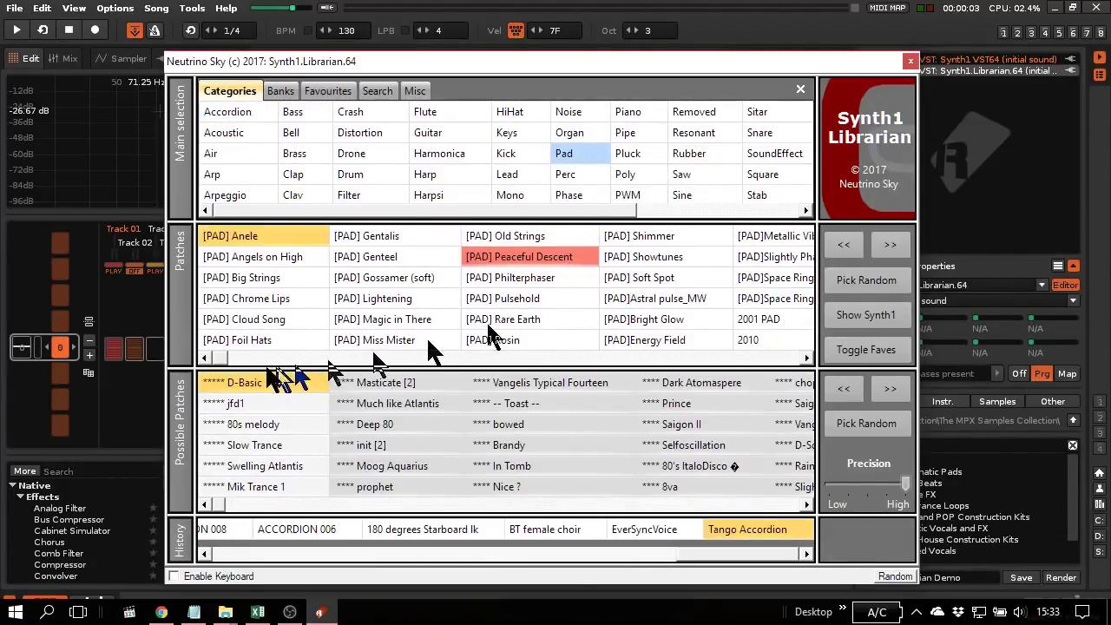
pyautogui.click(278, 237)
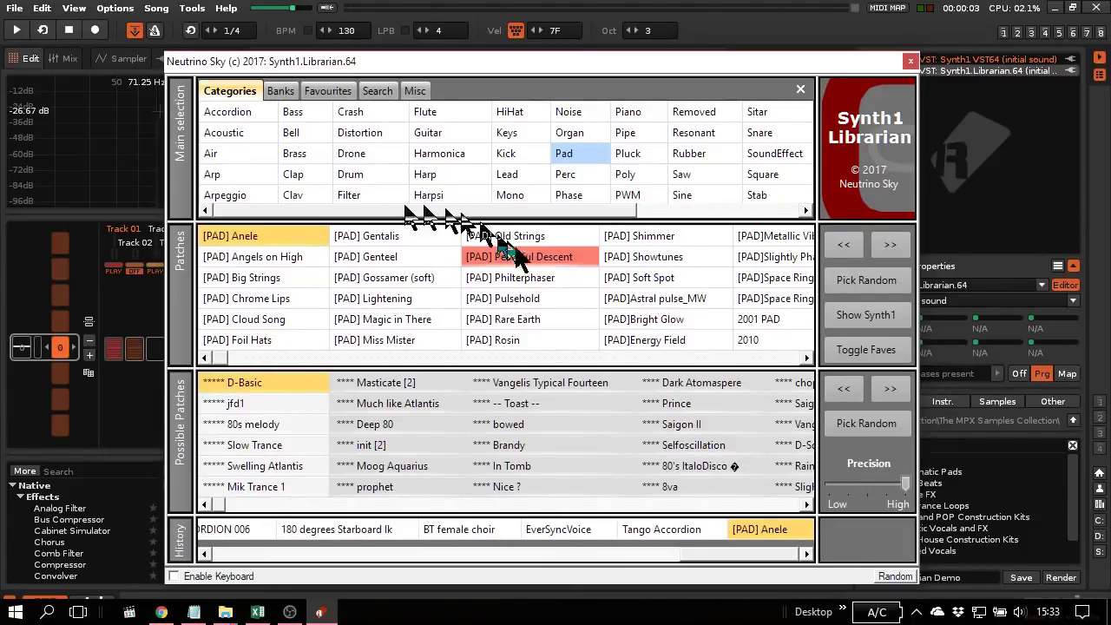
pyautogui.click(891, 245)
pyautogui.click(894, 247)
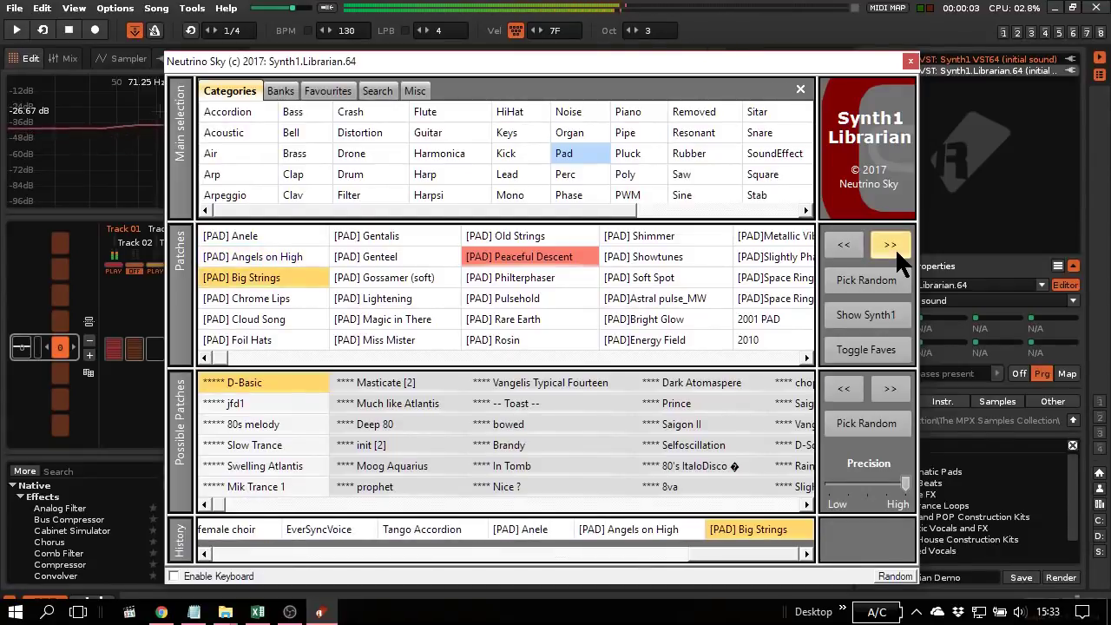
pyautogui.click(895, 247)
pyautogui.click(894, 247)
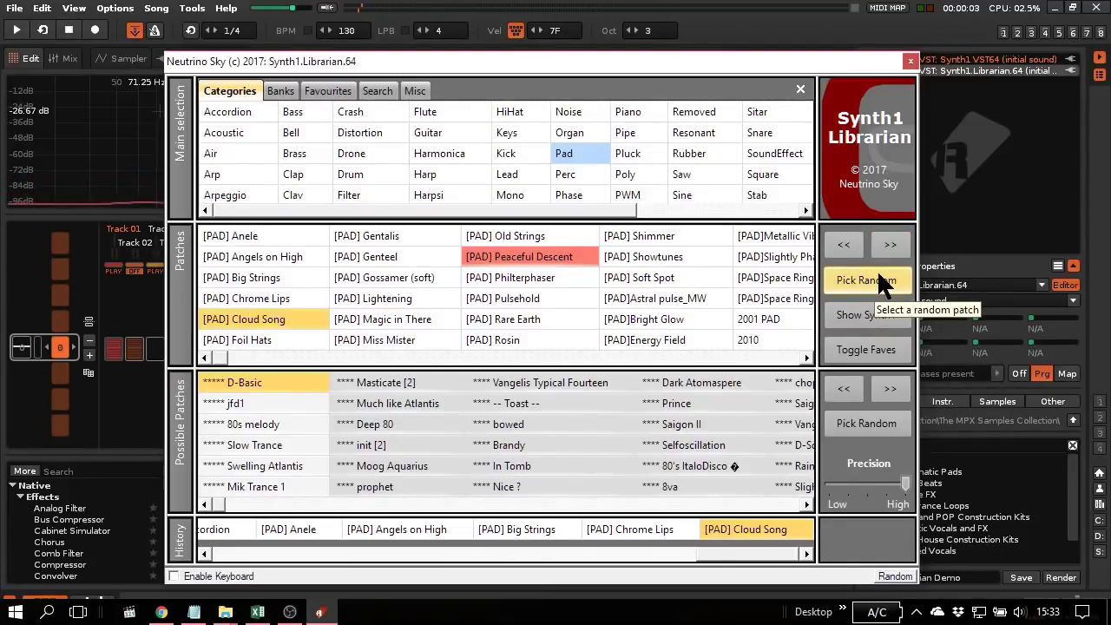
# Step: Load several randomly picked patches from the Pad category's patch list, such as Bread And Butter Pad and JP8K Chariots Pad
pyautogui.click(883, 282)
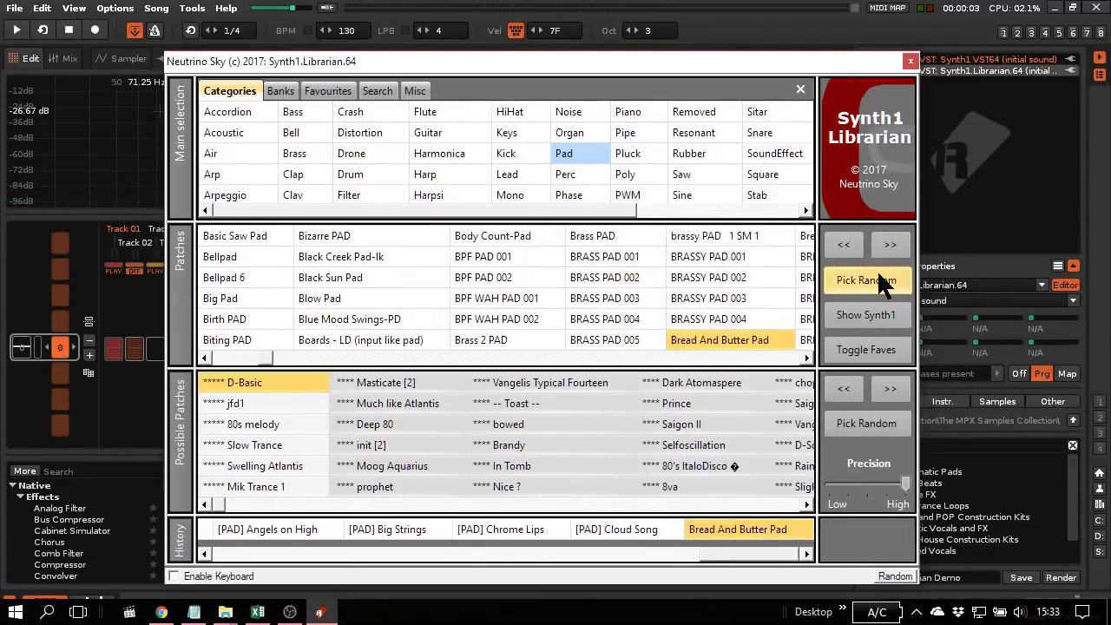
pyautogui.click(882, 282)
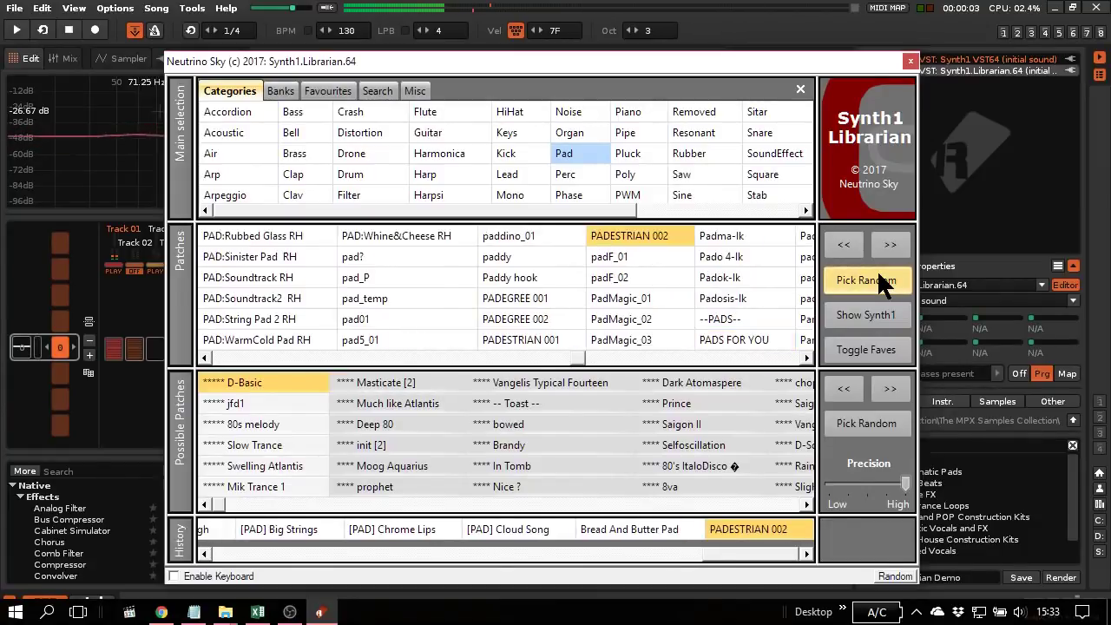
pyautogui.click(883, 282)
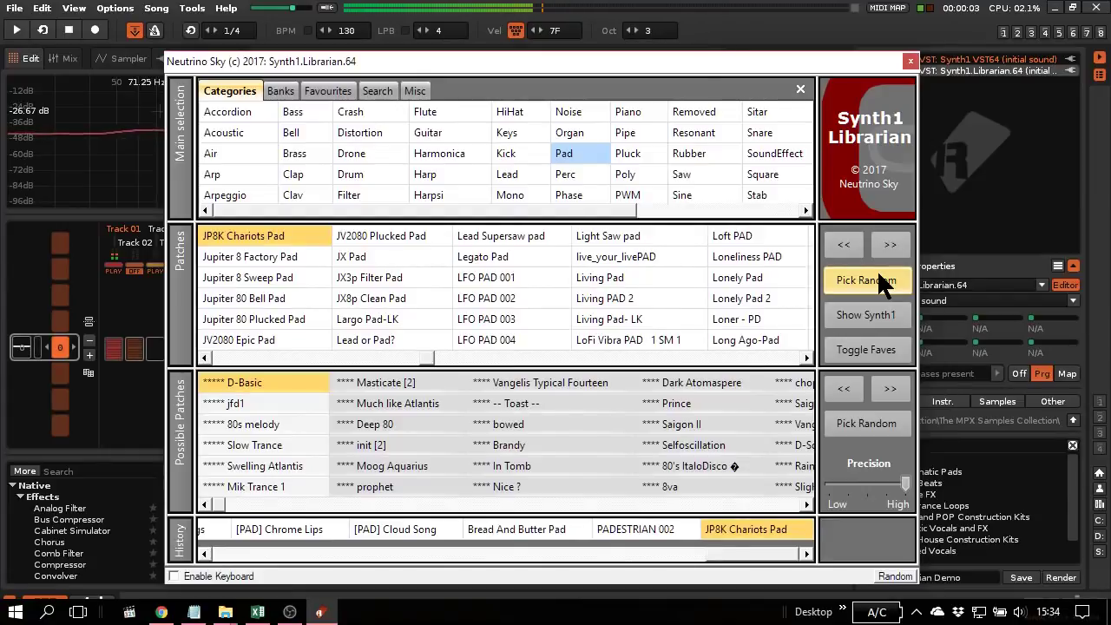
pyautogui.click(882, 282)
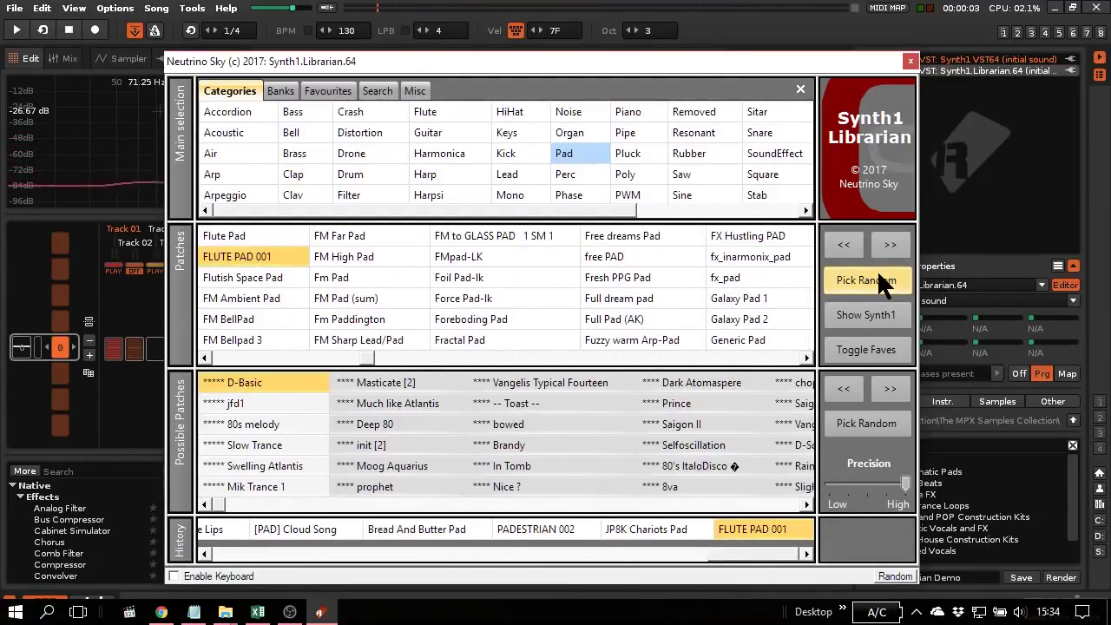
pyautogui.click(882, 282)
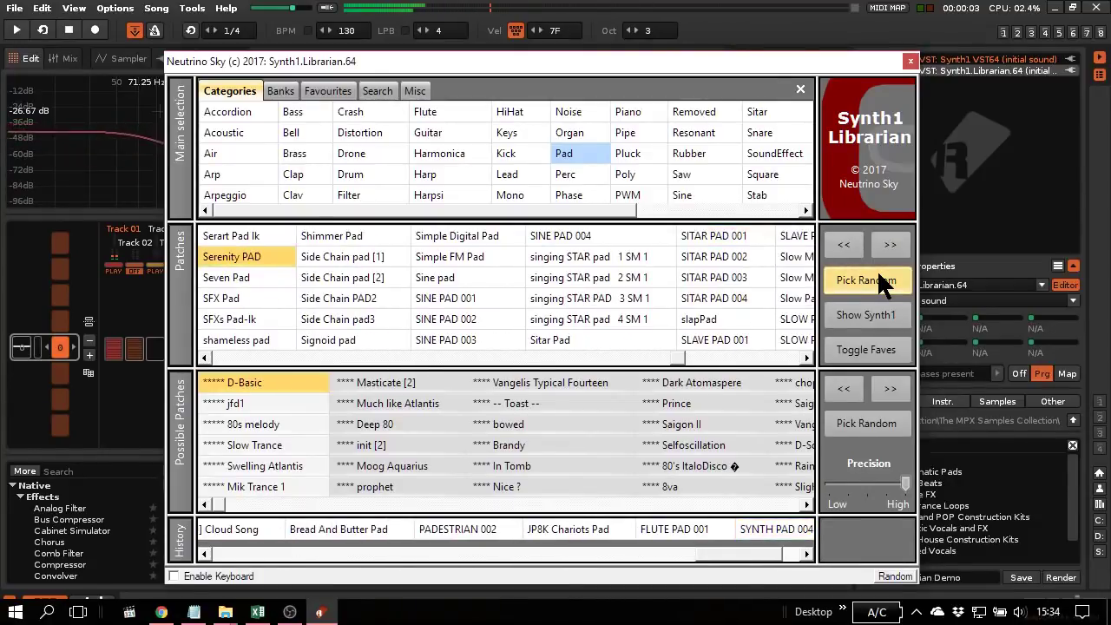
pyautogui.click(882, 282)
# Step: Load Mach1. TrancyPad, mark it as a favourite, and check the favourites list before returning to the categories
pyautogui.click(285, 340)
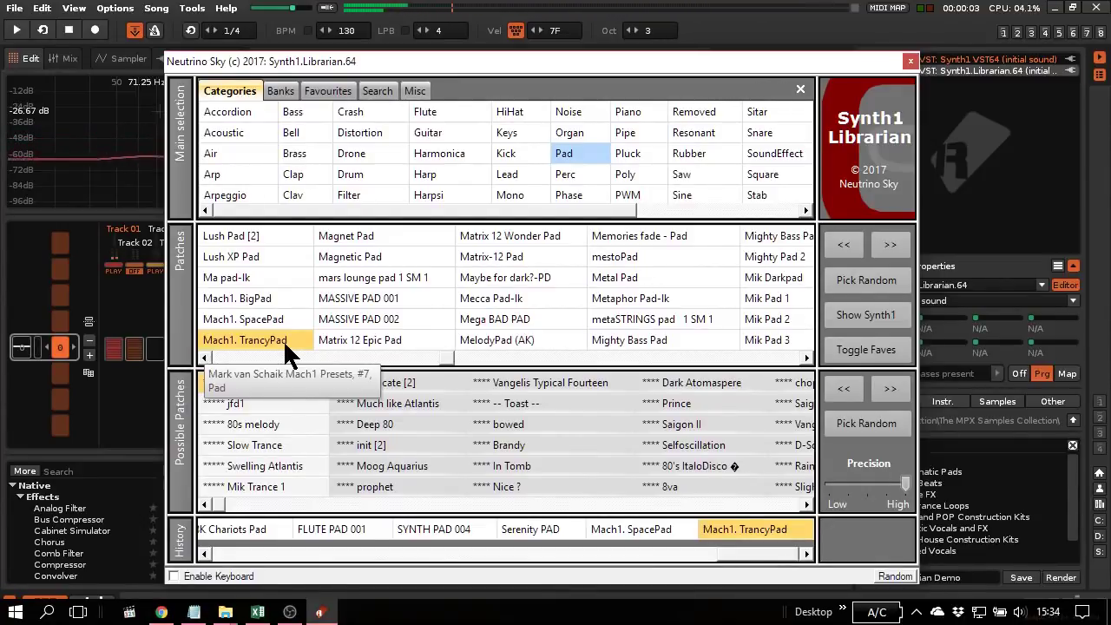
pyautogui.rightClick(286, 346)
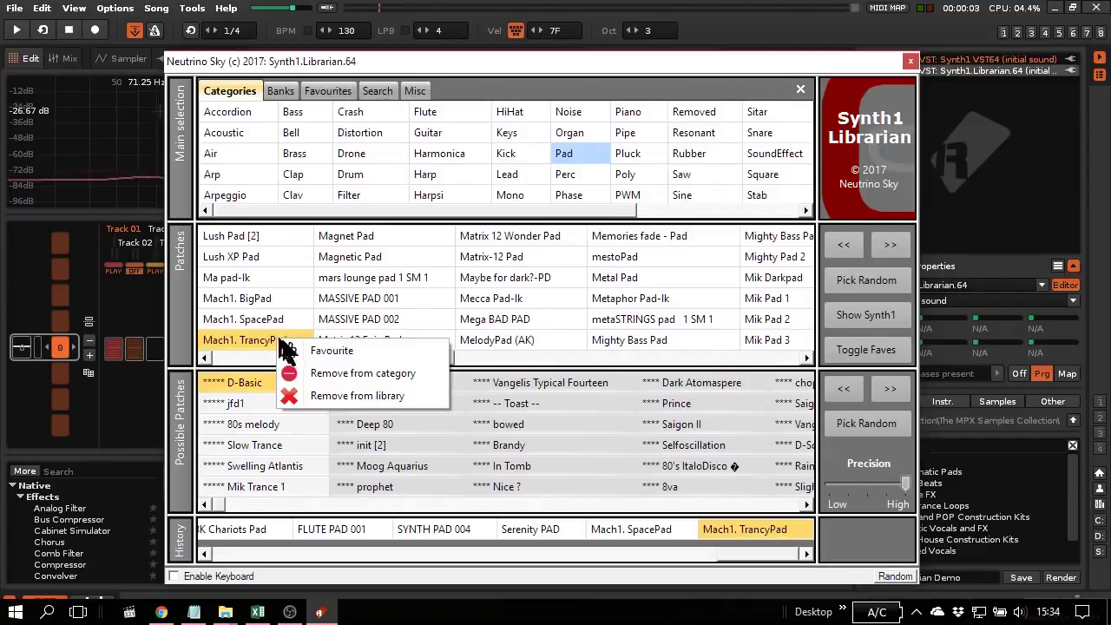
pyautogui.click(319, 347)
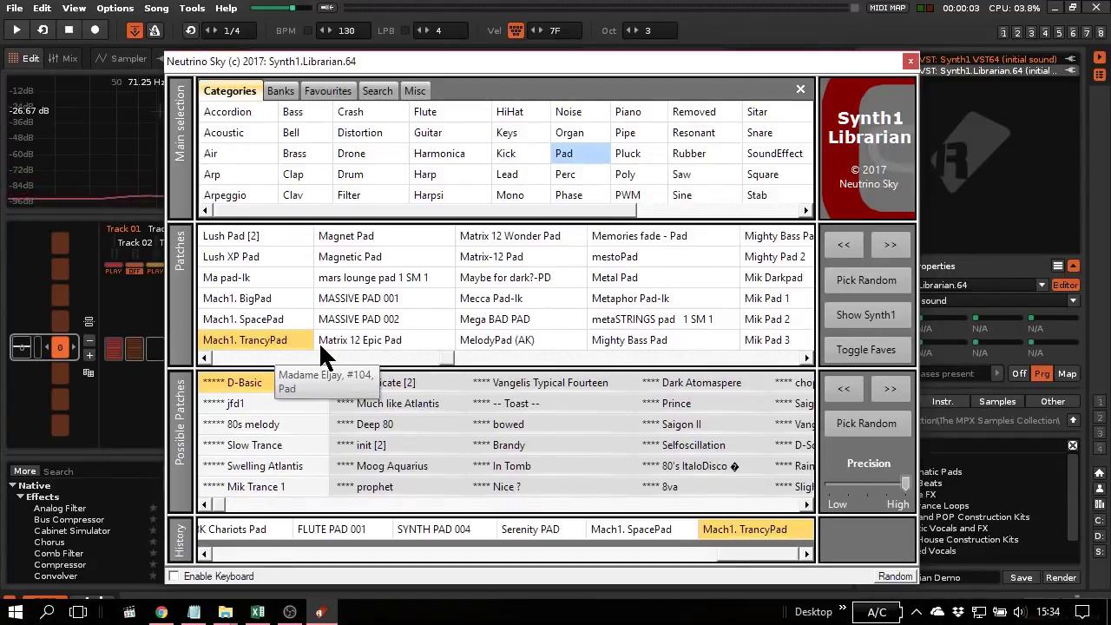
pyautogui.click(336, 87)
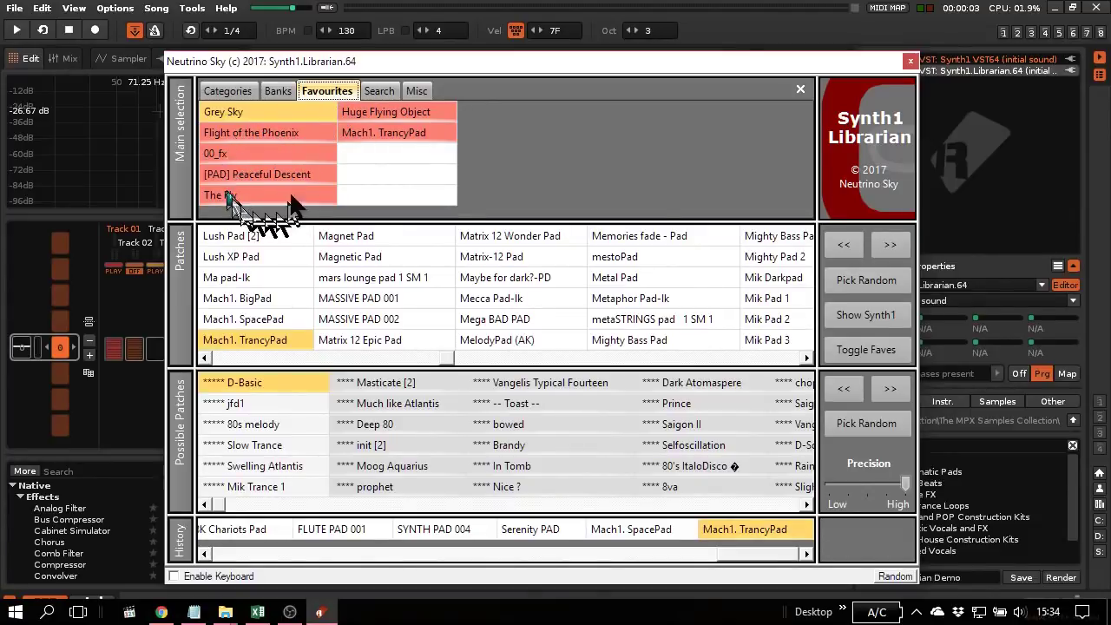
pyautogui.click(227, 91)
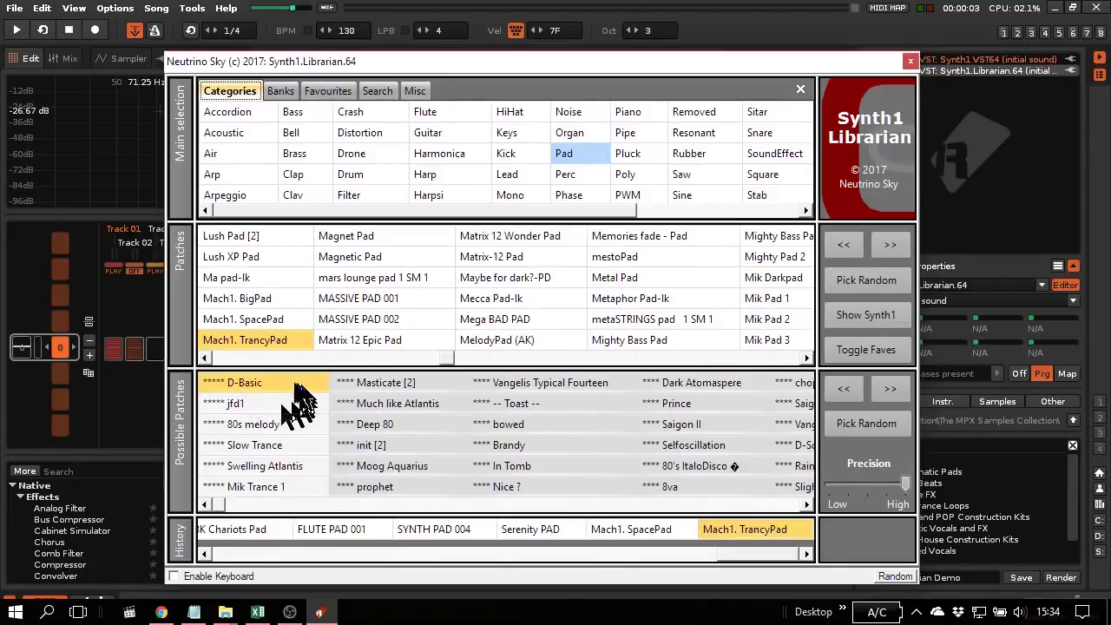
# Step: Load the possible pad matches jfd1, 80s melody and Slow Trance
pyautogui.click(278, 404)
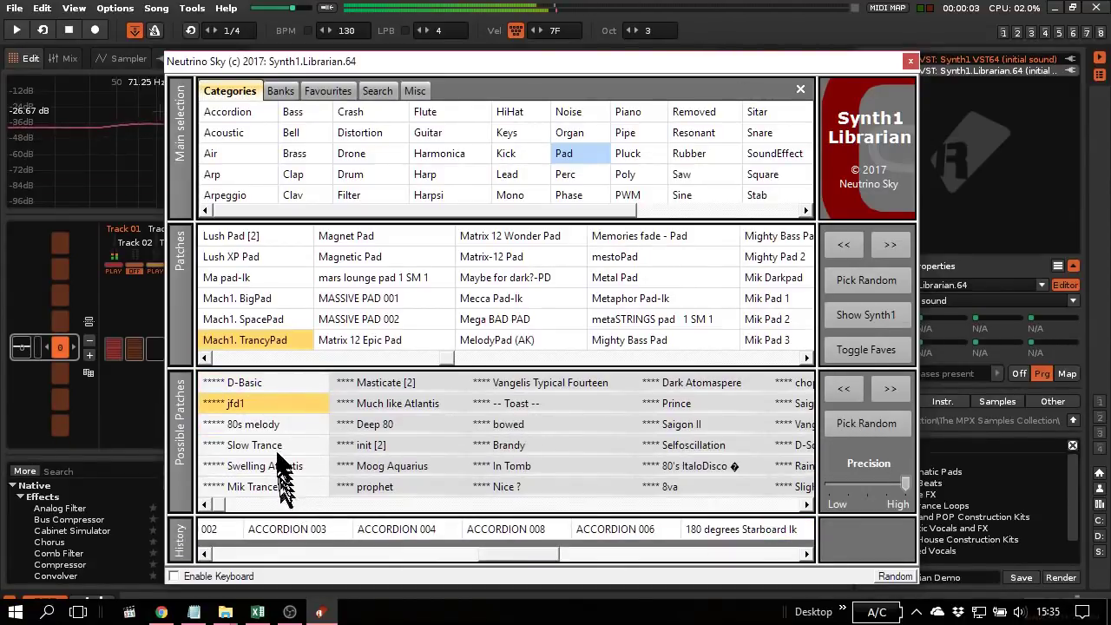
pyautogui.click(276, 425)
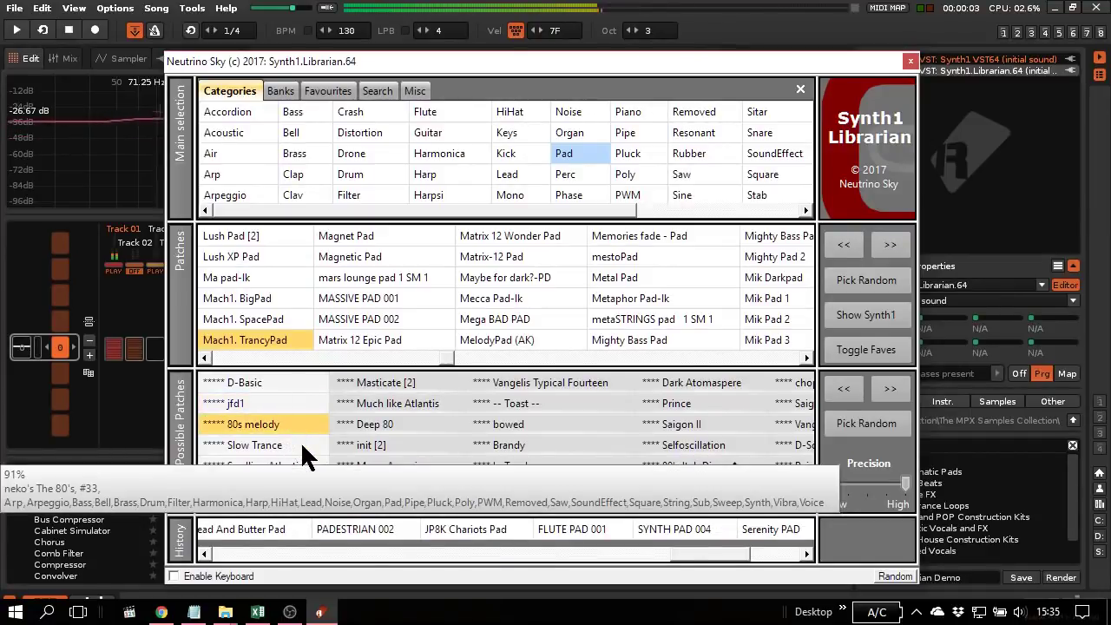
pyautogui.click(301, 446)
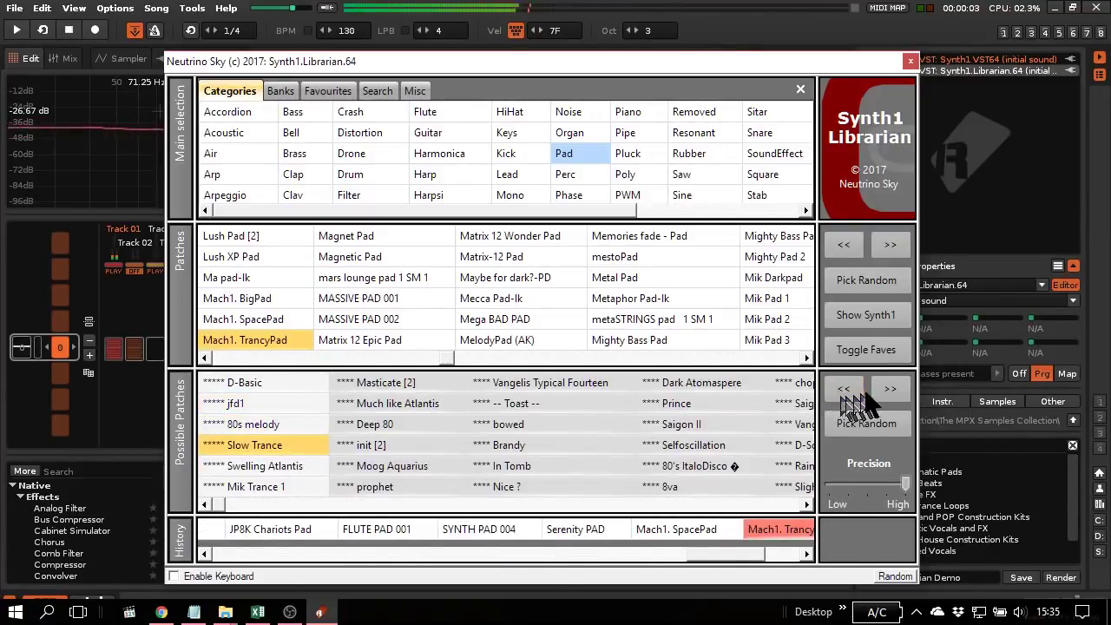
# Step: Advance through the possible pad matches to Masticate [2] and load two randomly picked matches
pyautogui.click(885, 389)
pyautogui.click(885, 389)
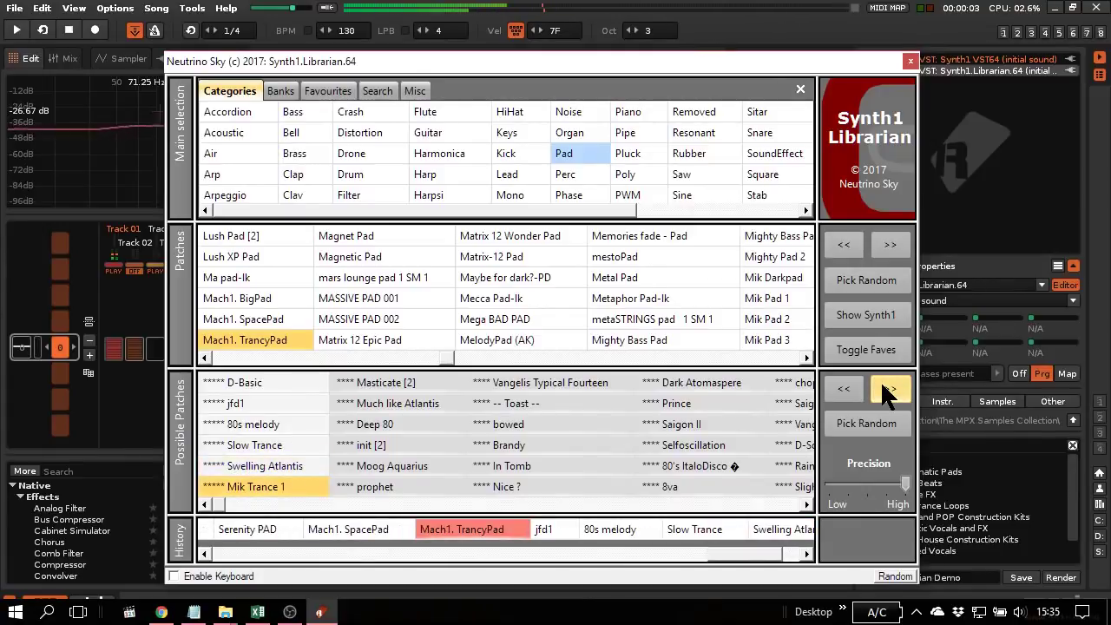
pyautogui.click(885, 389)
pyautogui.click(871, 423)
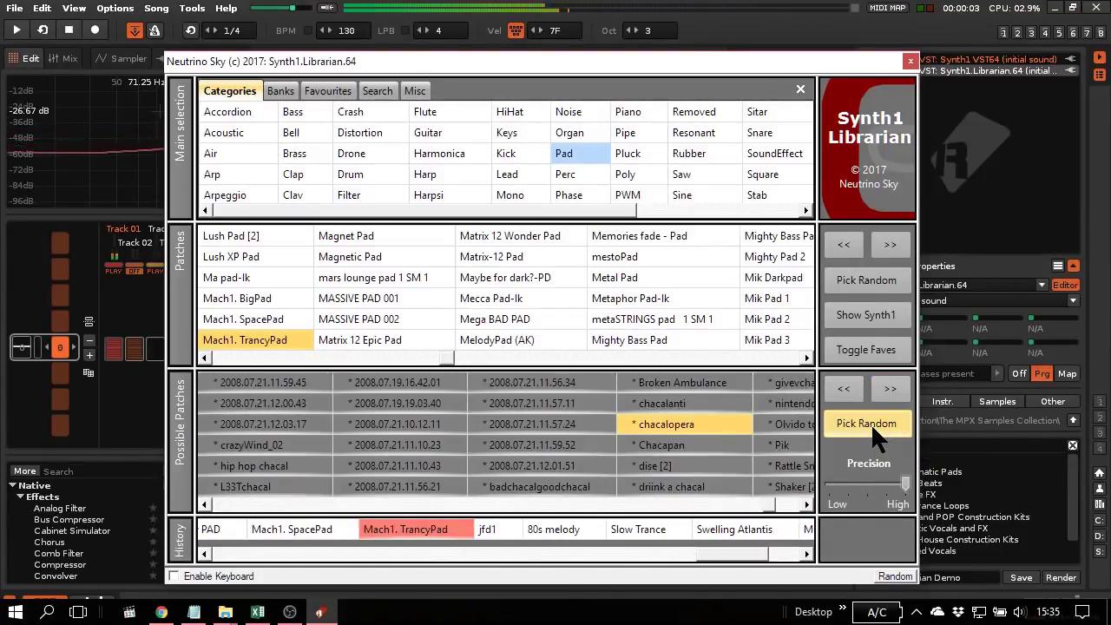
pyautogui.click(871, 423)
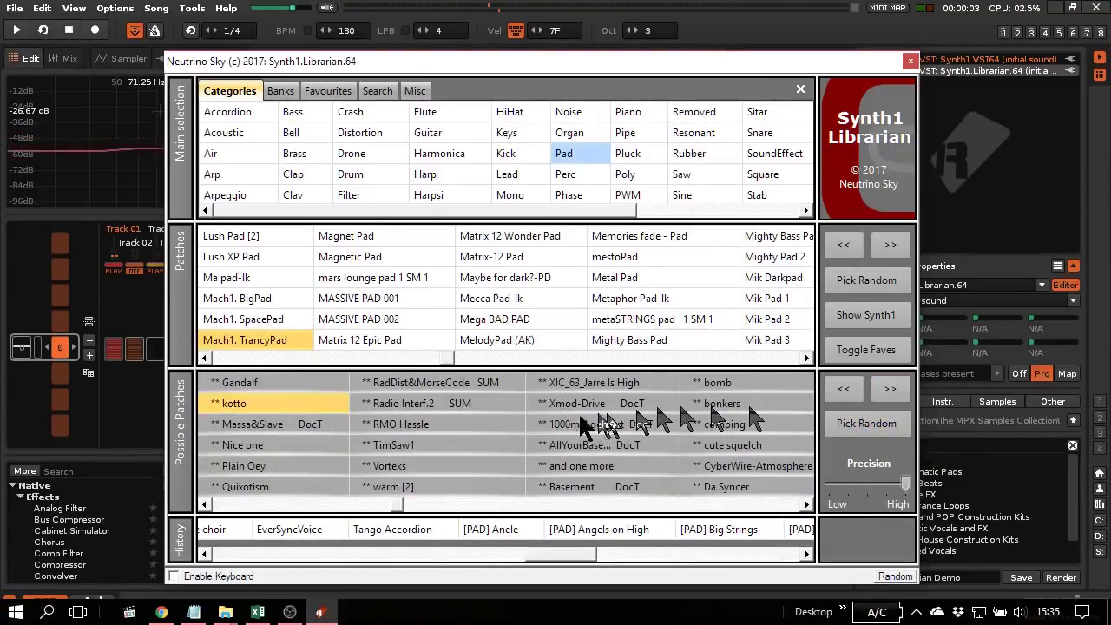
# Step: List the possible patches that match the Mach1. TrancyPad patch
pyautogui.moveTo(474, 427)
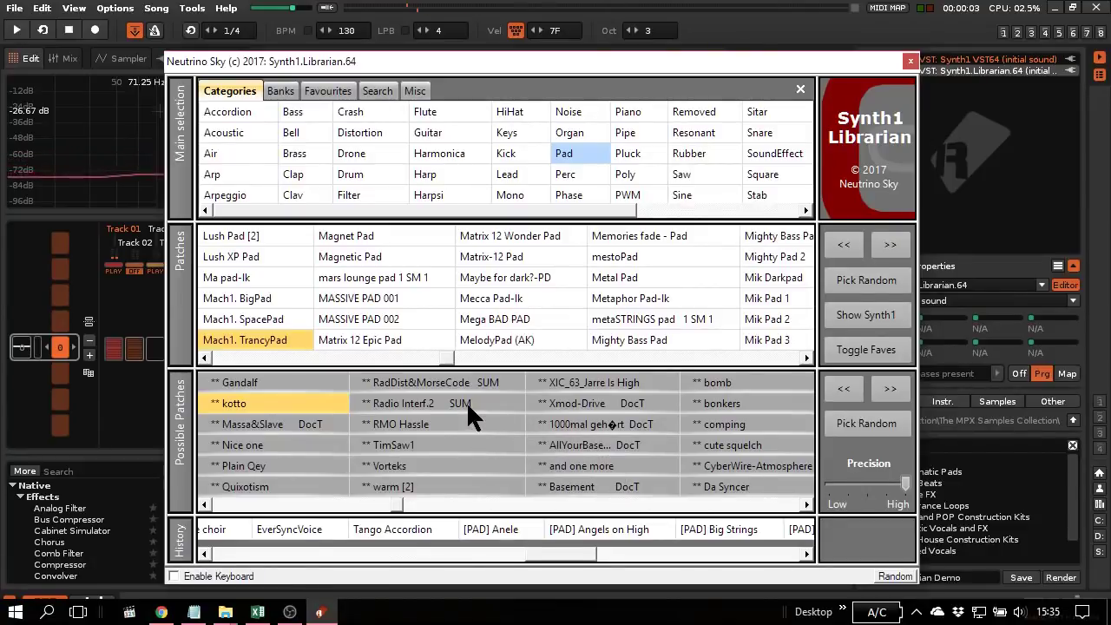
pyautogui.moveTo(466, 405)
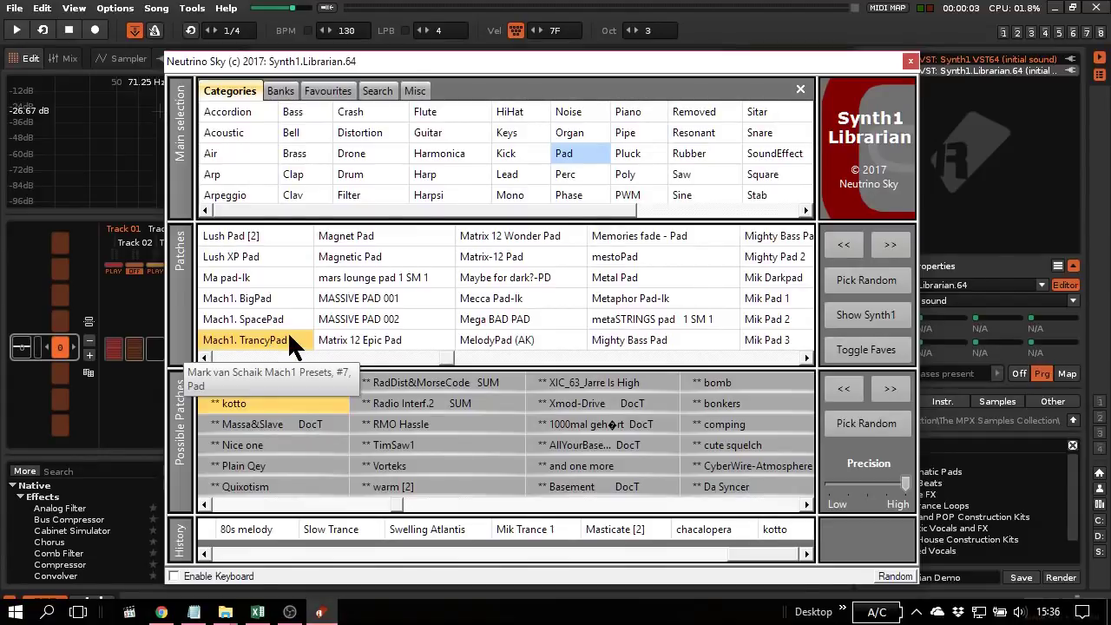
pyautogui.click(289, 336)
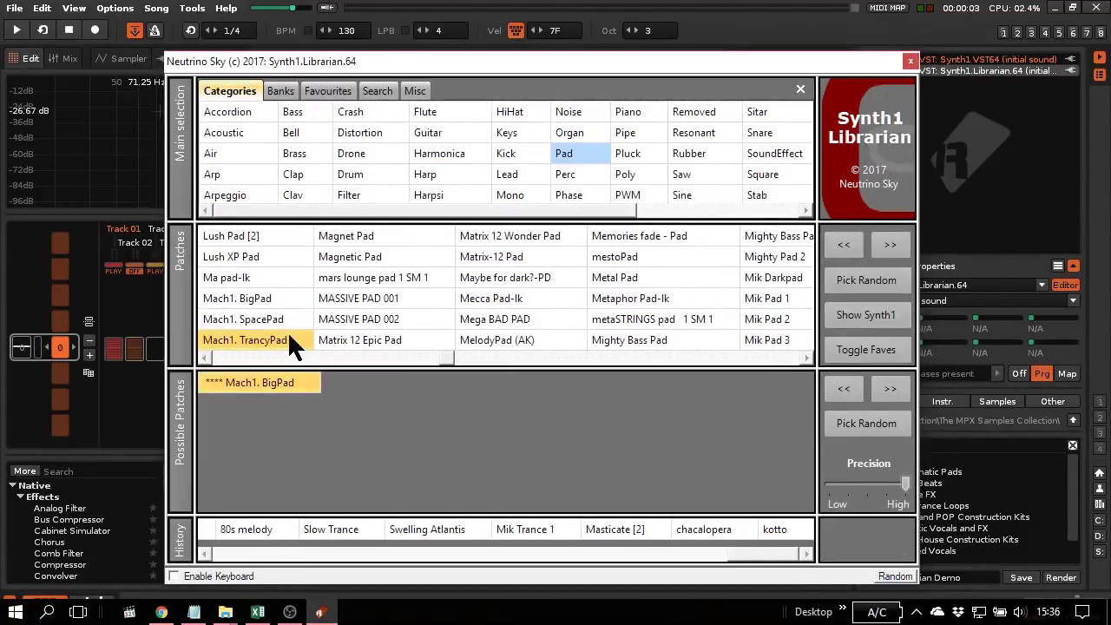
# Step: Compare Mach1. TrancyPad with its possible match Mach1. BigPad by loading them alternately, finishing on Mach1. BigPad
pyautogui.click(257, 387)
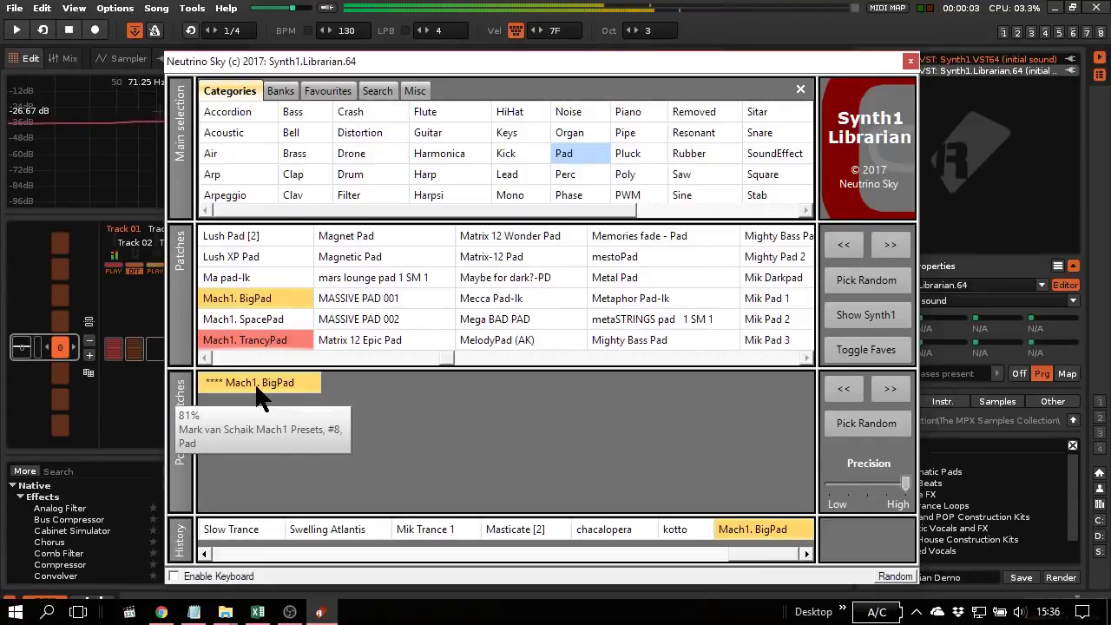
pyautogui.click(293, 341)
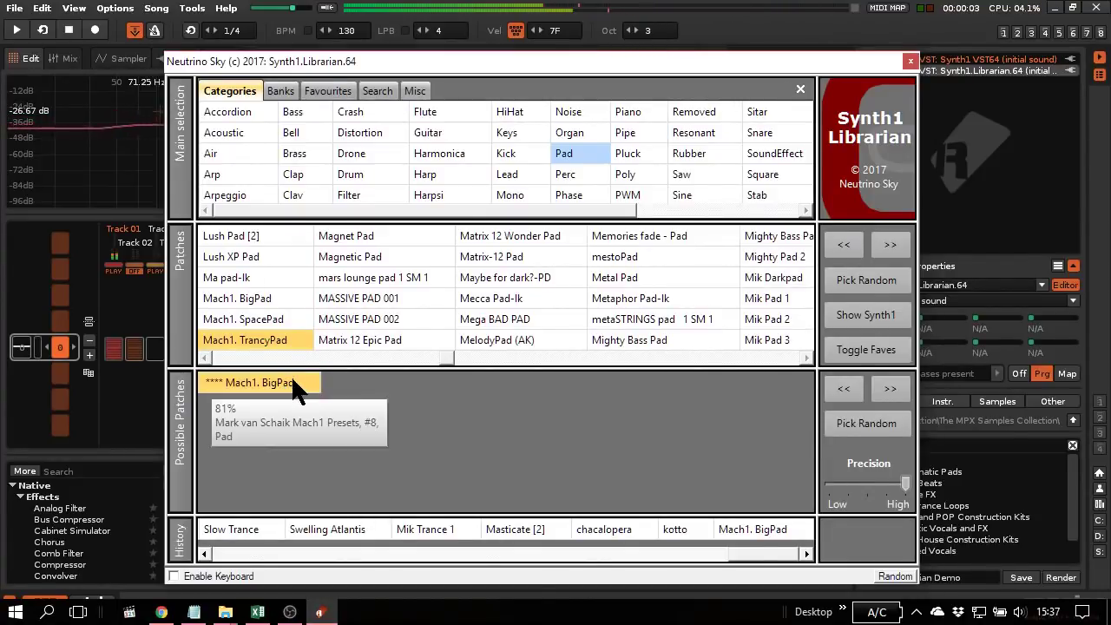
pyautogui.click(292, 382)
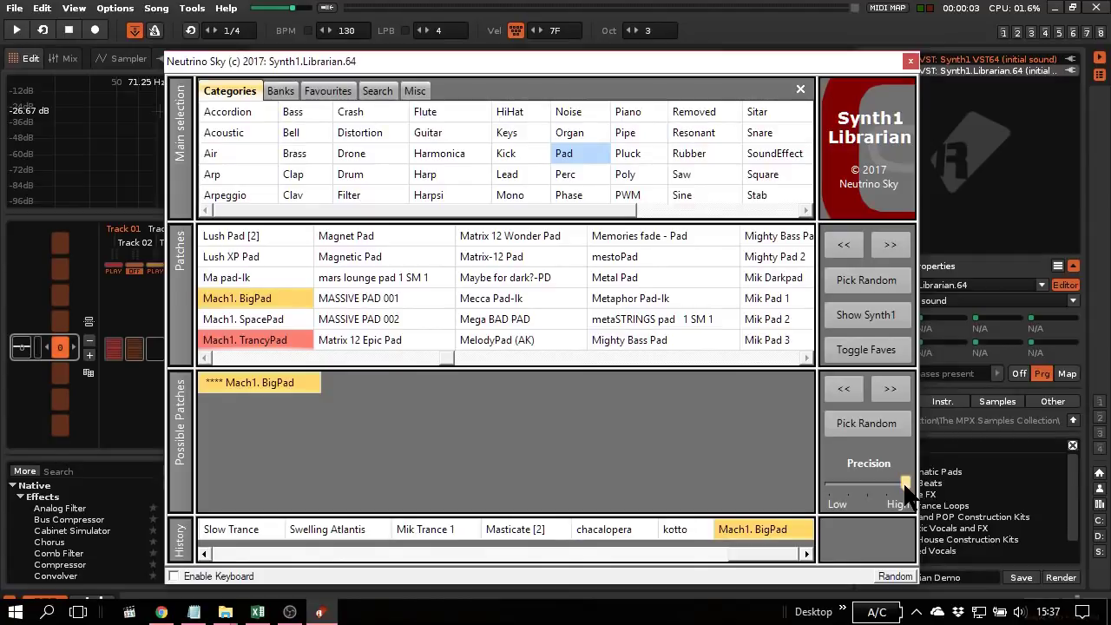
# Step: Lower the matching precision one notch below High and compare the possible match Mach1. Phased Plucks with Mach1. TrancyPad
pyautogui.moveTo(898, 487); pyautogui.dragTo(884, 482)
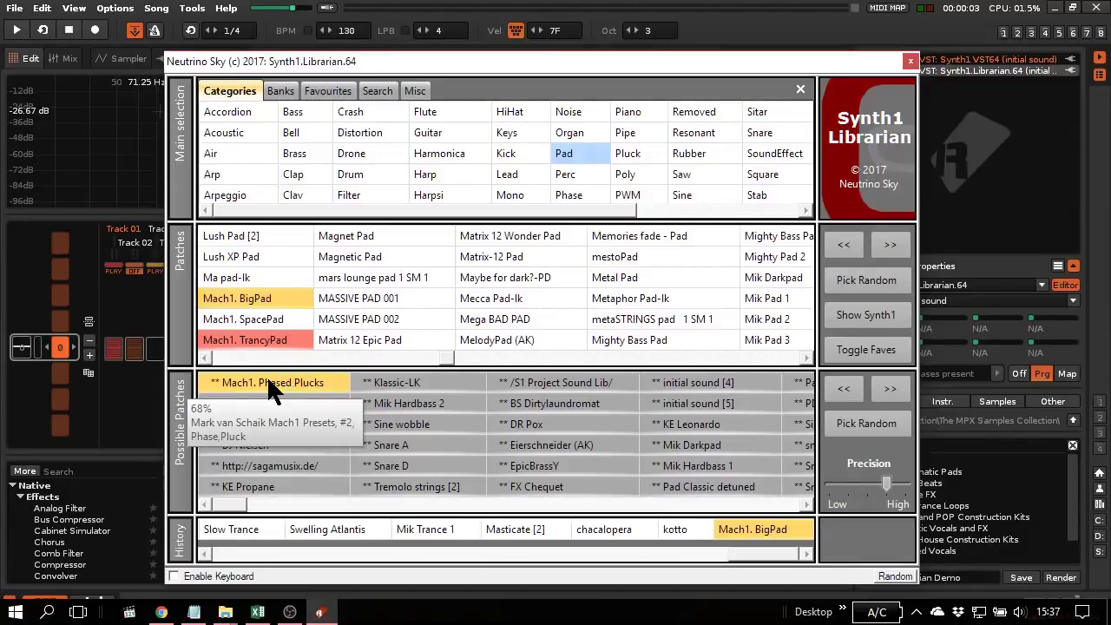
pyautogui.click(323, 377)
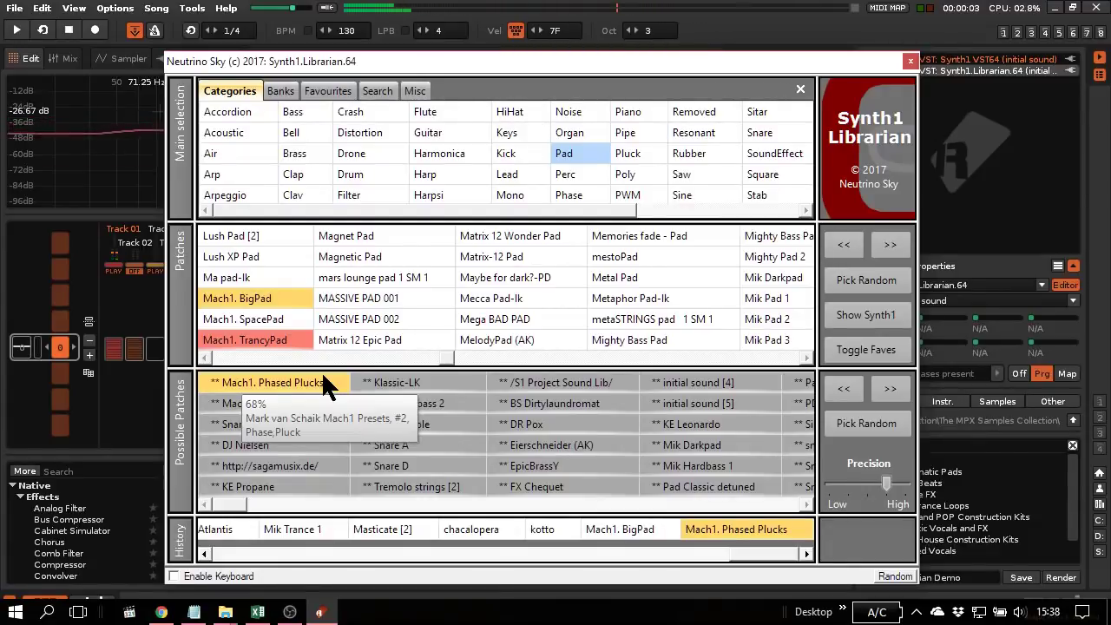
pyautogui.click(279, 338)
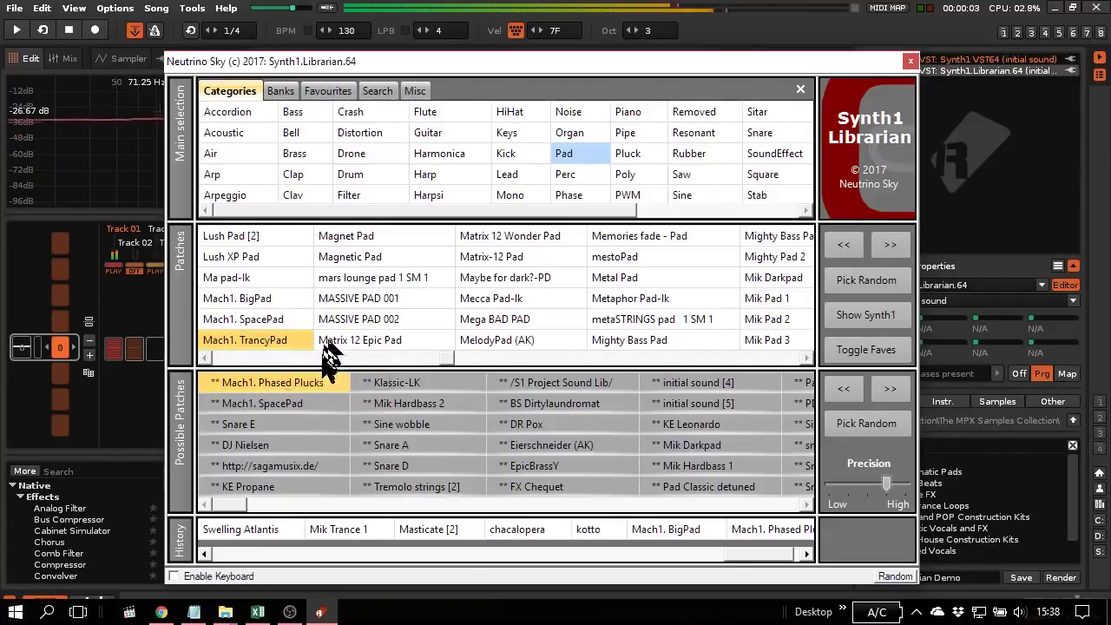
pyautogui.click(303, 385)
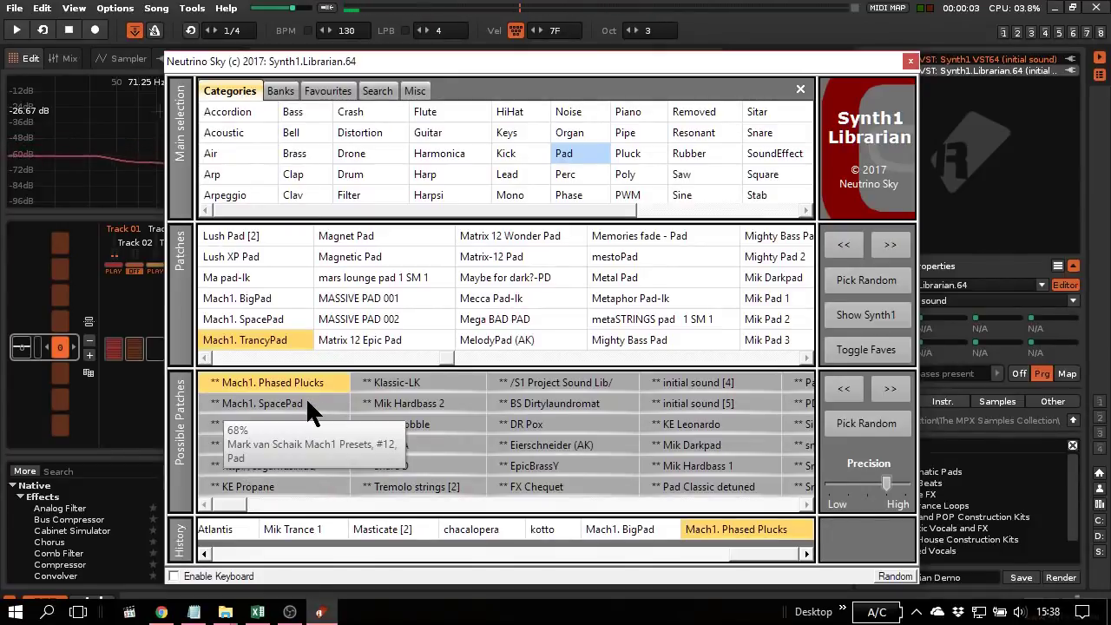
pyautogui.click(307, 404)
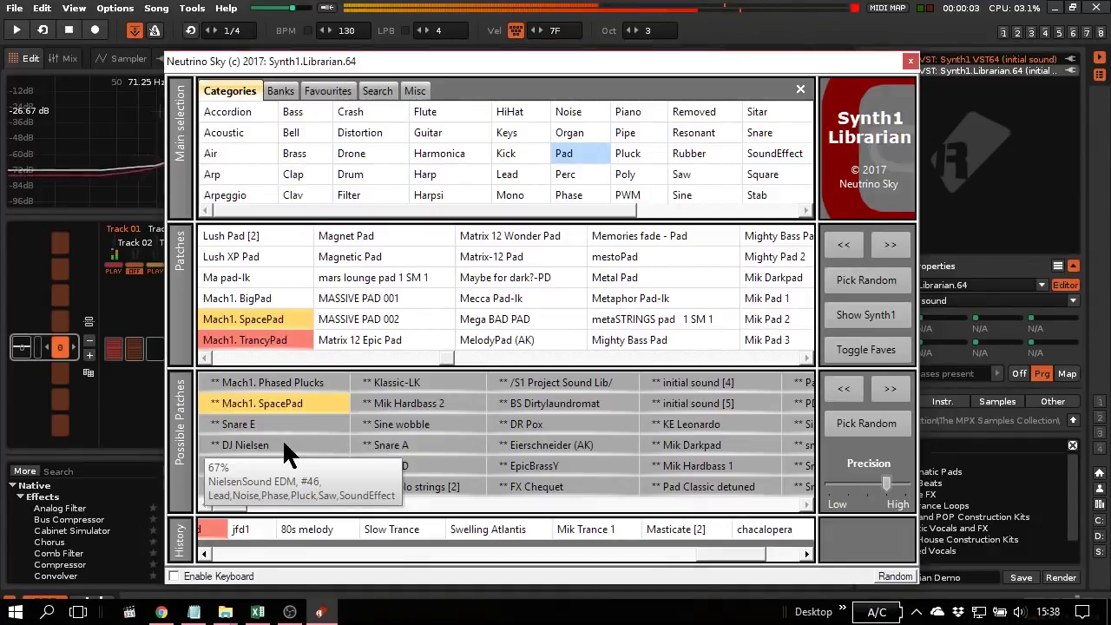
pyautogui.click(284, 444)
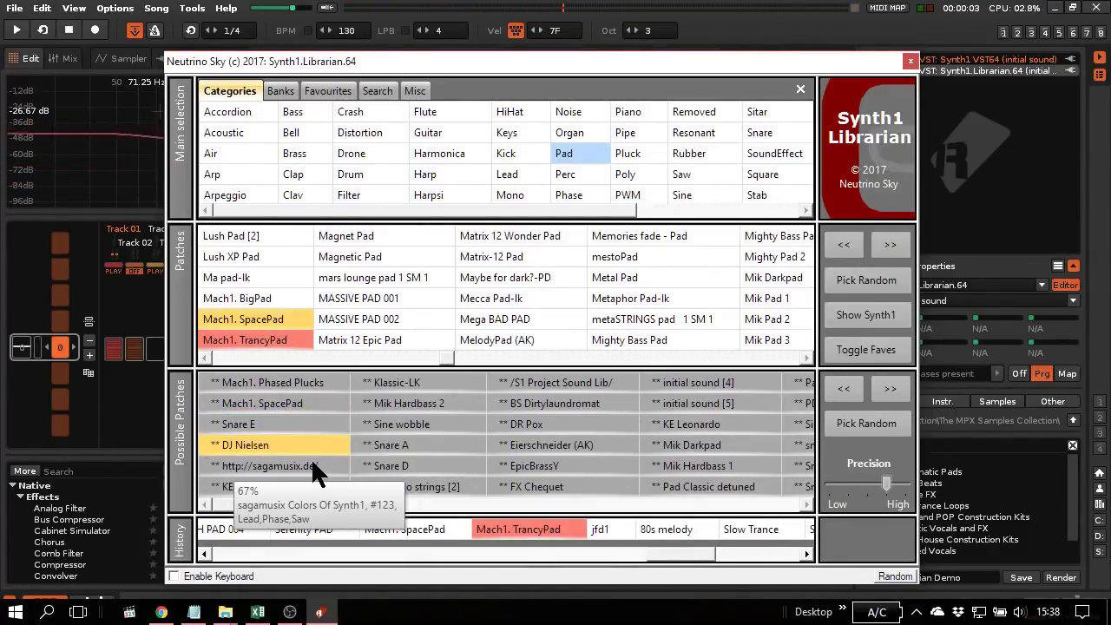
pyautogui.click(311, 459)
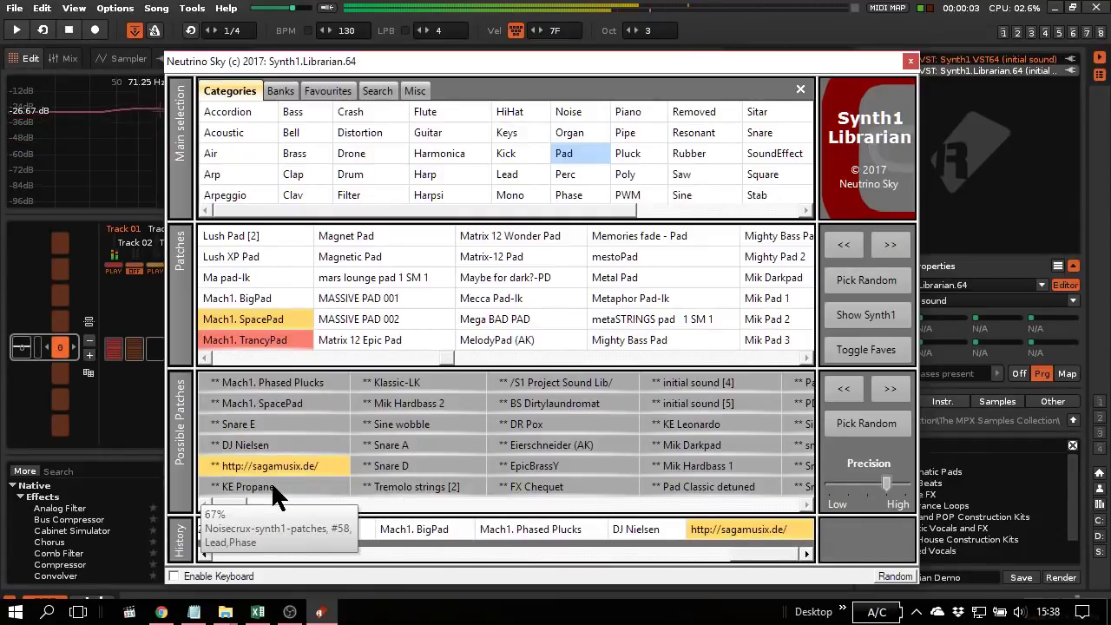
pyautogui.click(272, 485)
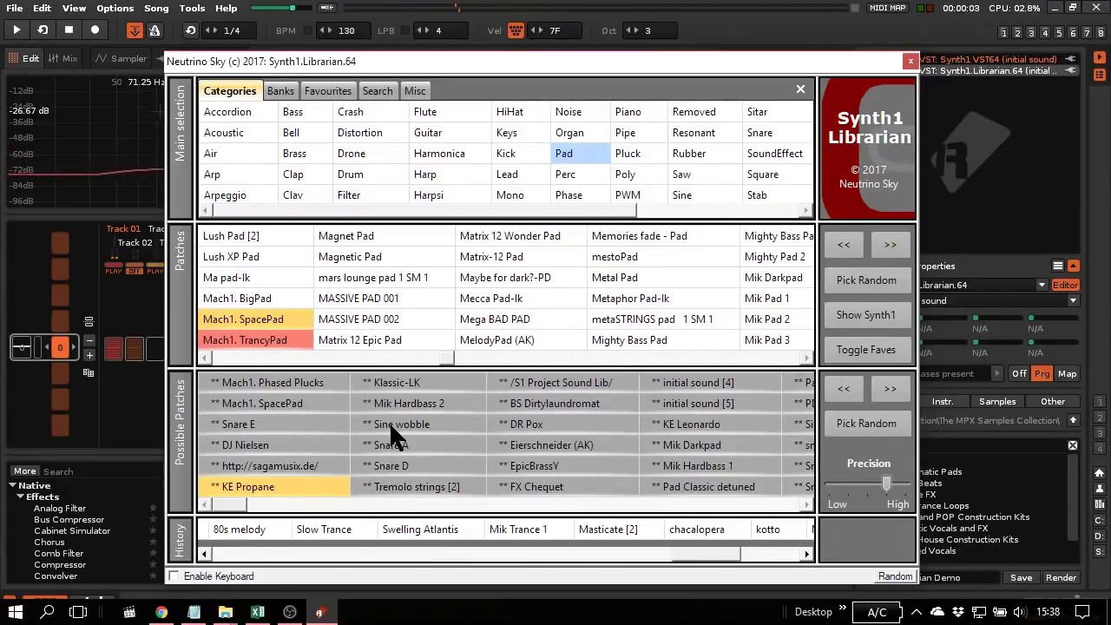
pyautogui.moveTo(389, 421)
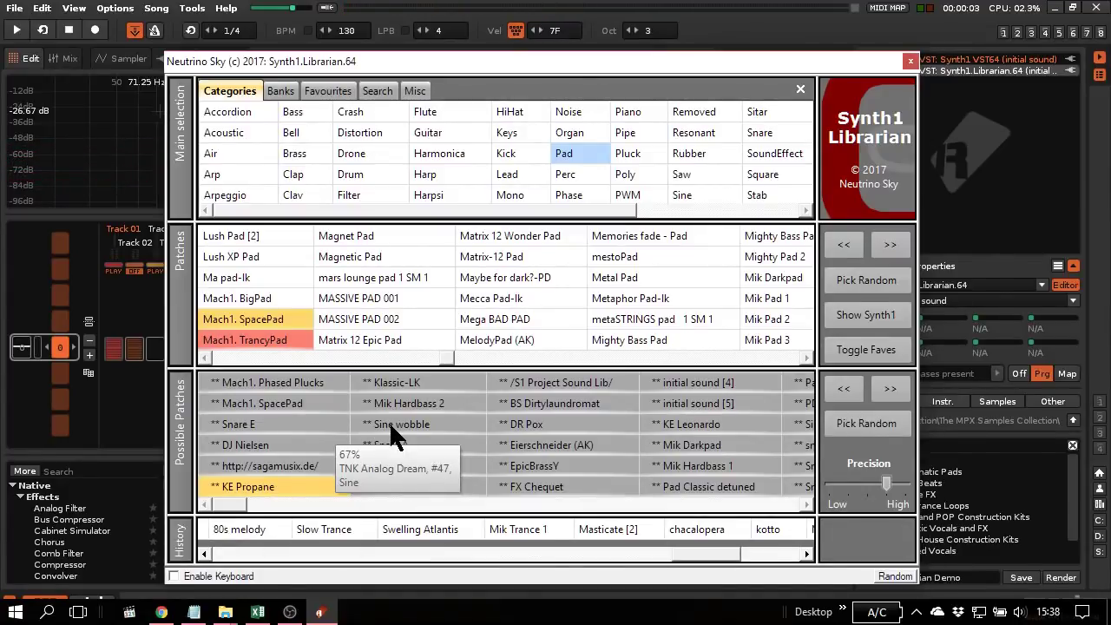
pyautogui.click(895, 421)
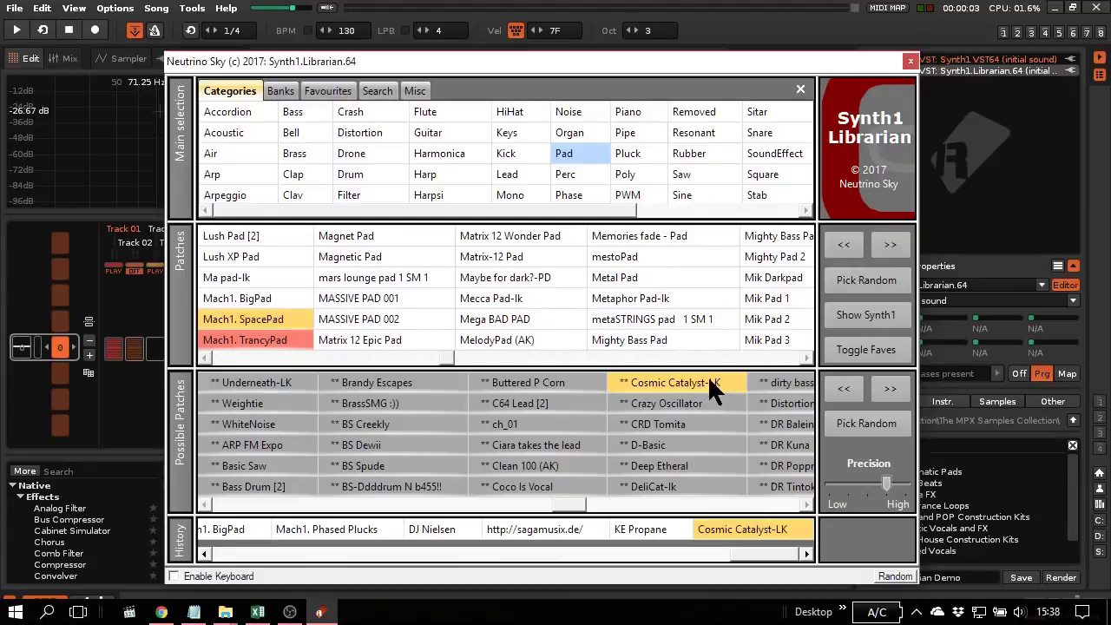
pyautogui.moveTo(708, 380)
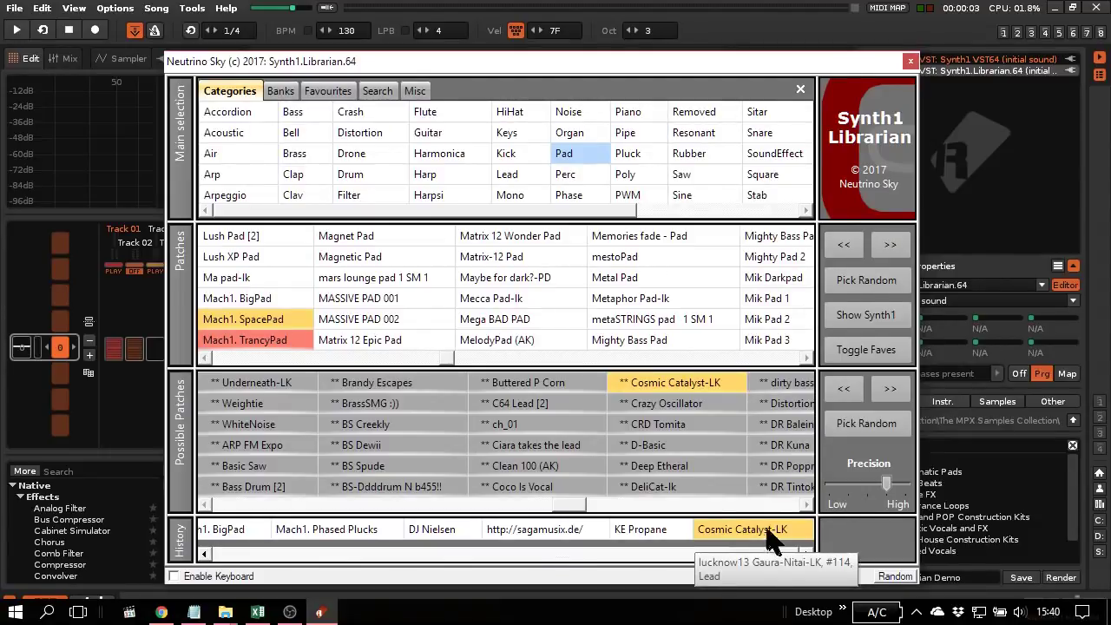
# Step: Reload earlier patches from the history back to Mach1. Phased Plucks and mark that patch as a favourite
pyautogui.click(639, 529)
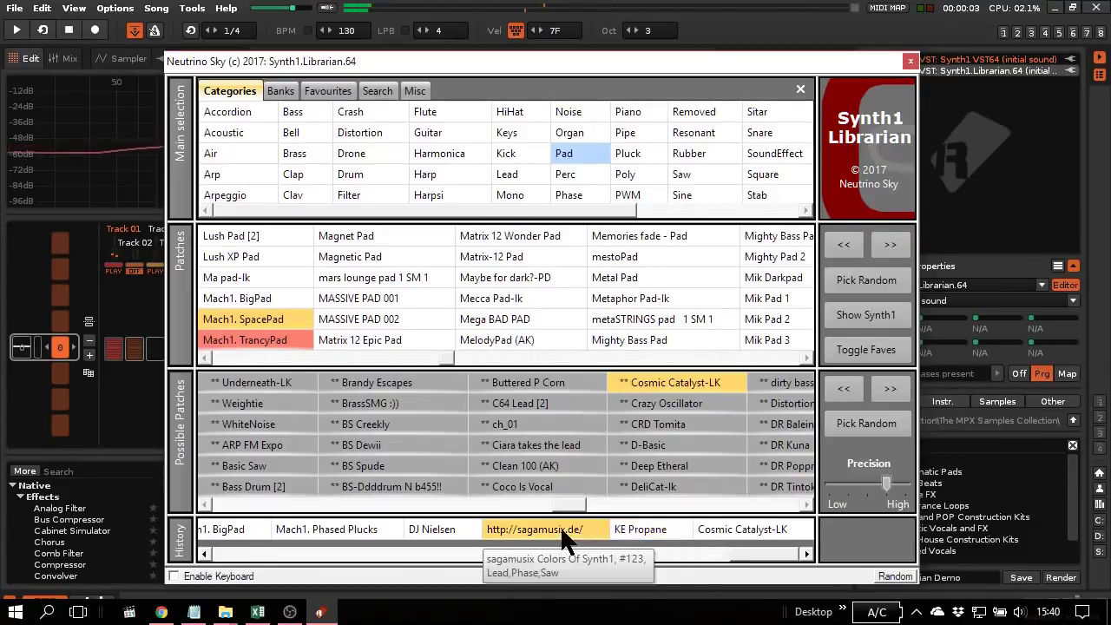
pyautogui.click(433, 529)
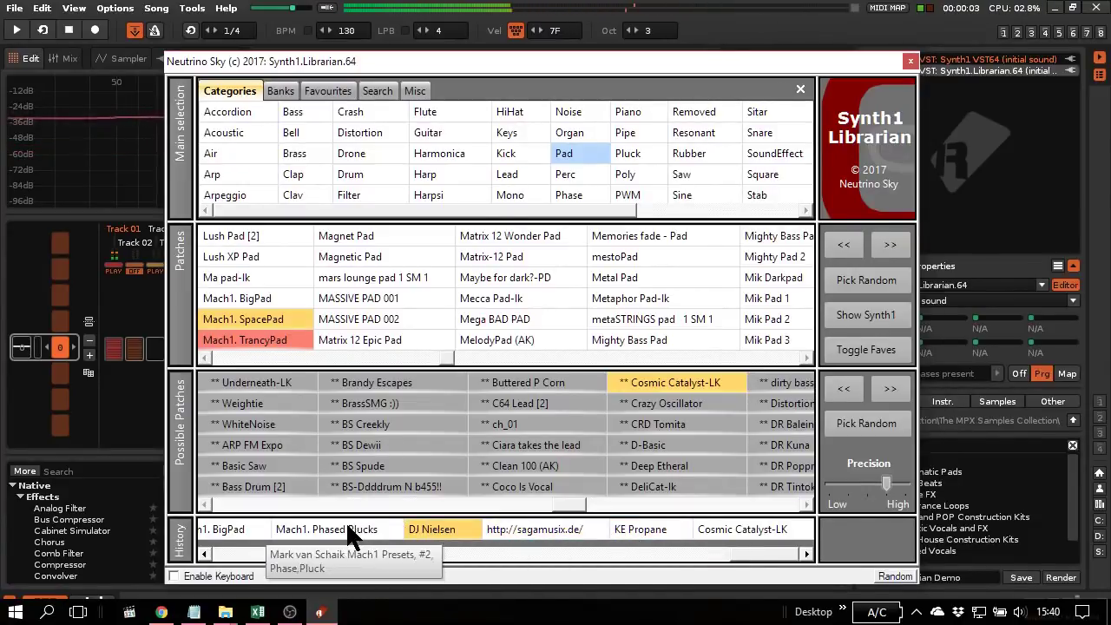
pyautogui.click(349, 529)
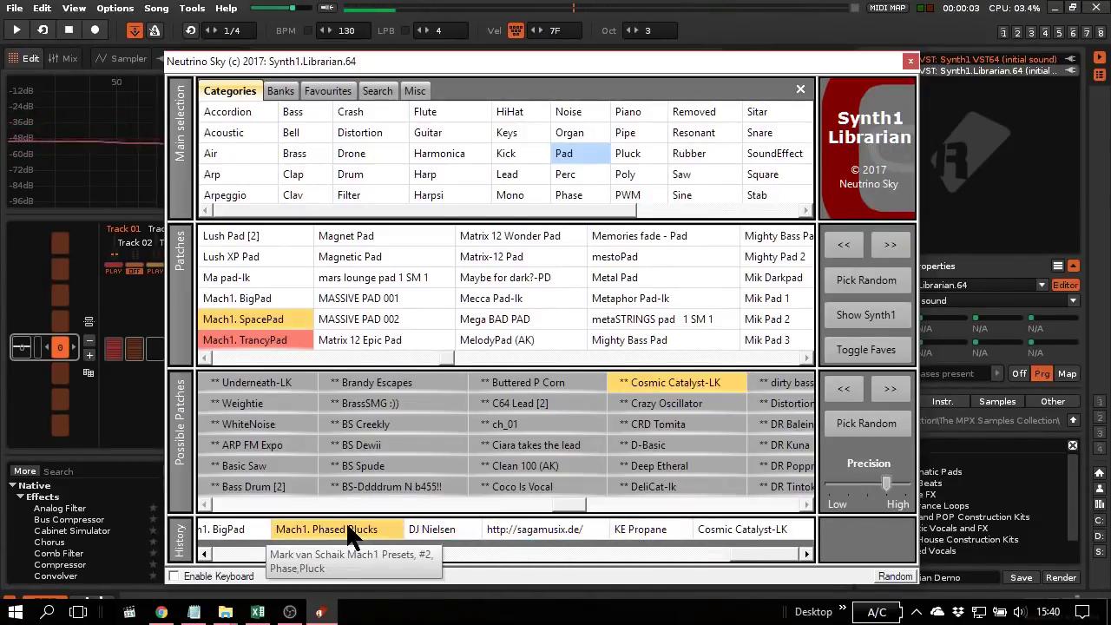
pyautogui.rightClick(347, 525)
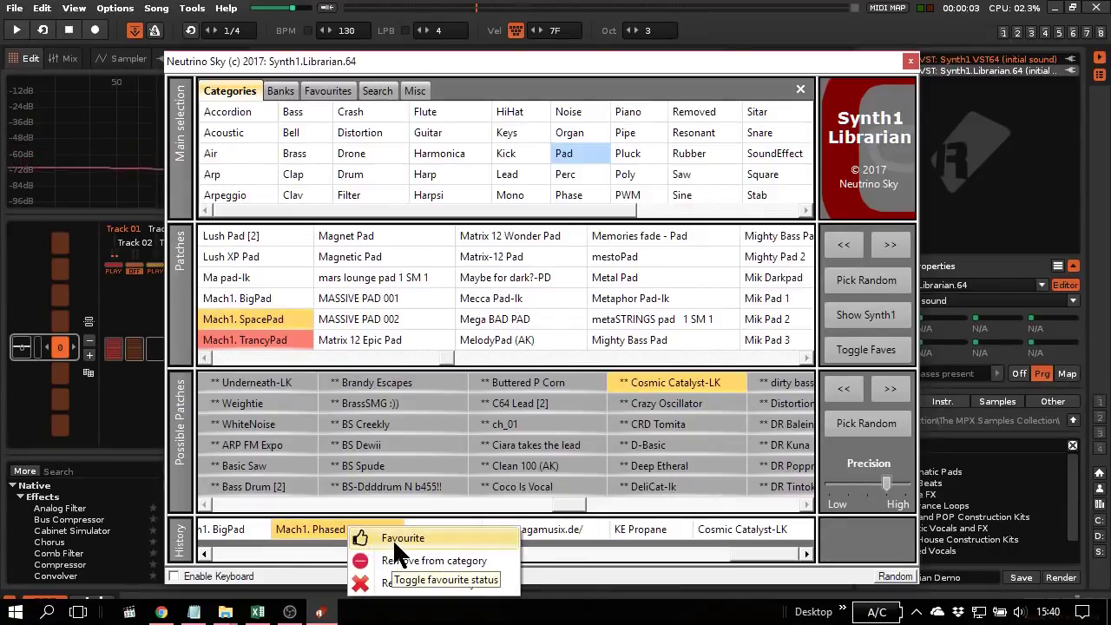
pyautogui.click(391, 540)
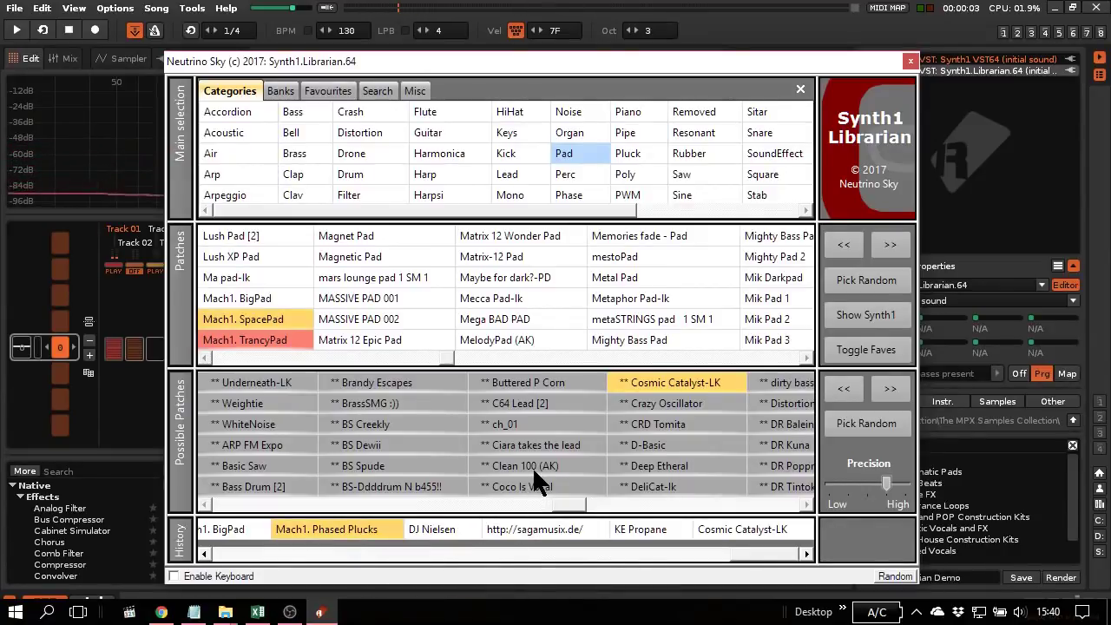
# Step: Load the 00_fx and Mach1. TrancyPad patches from the favourites list
pyautogui.click(345, 96)
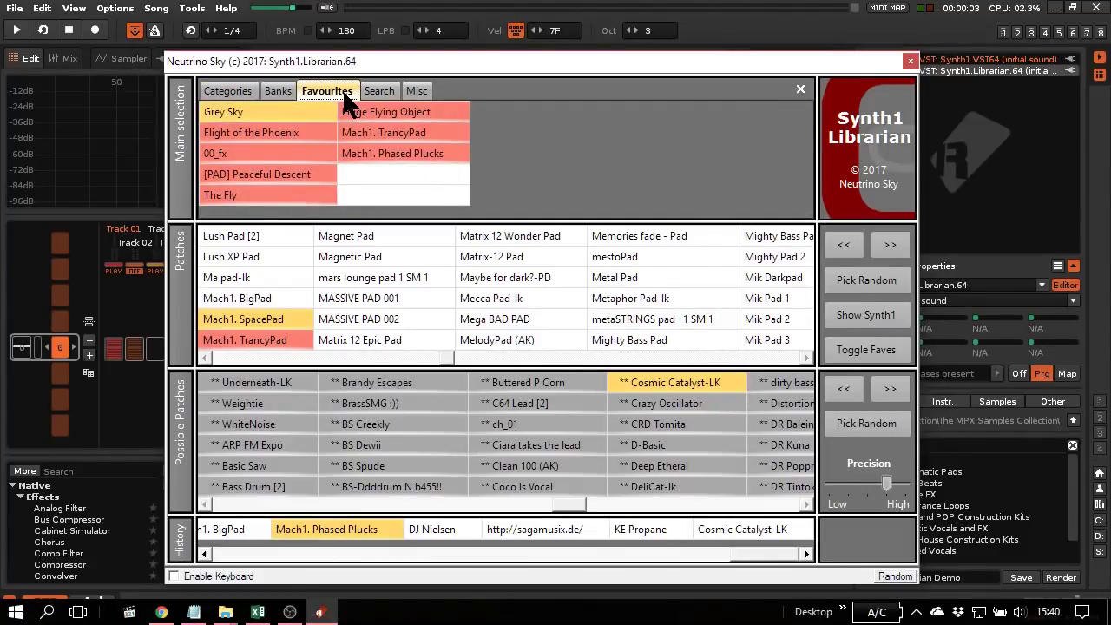
pyautogui.click(267, 147)
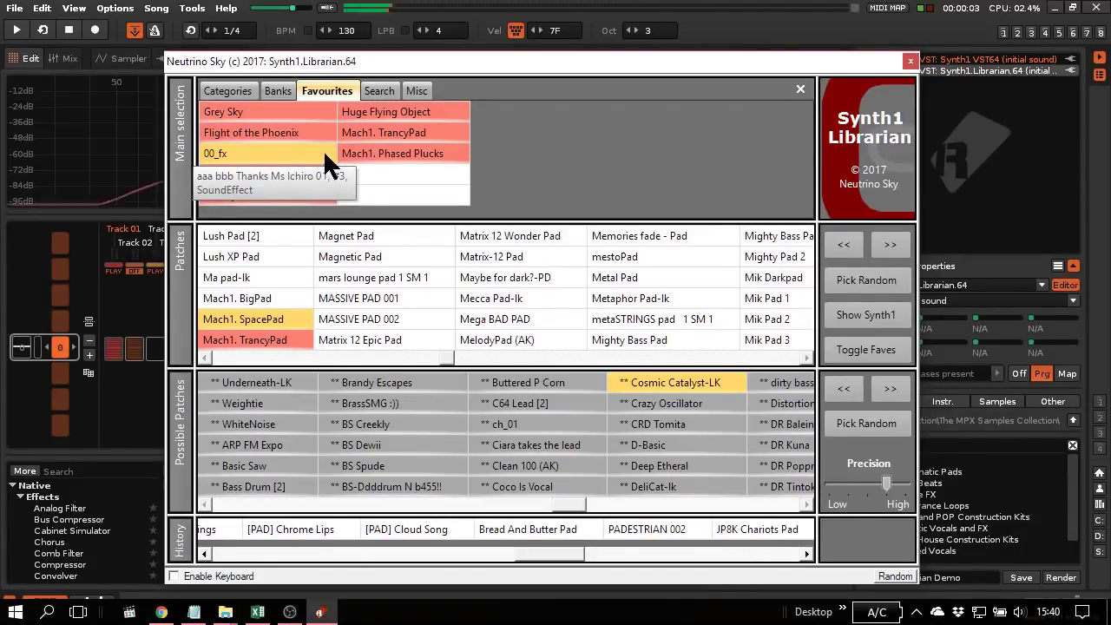
pyautogui.click(379, 136)
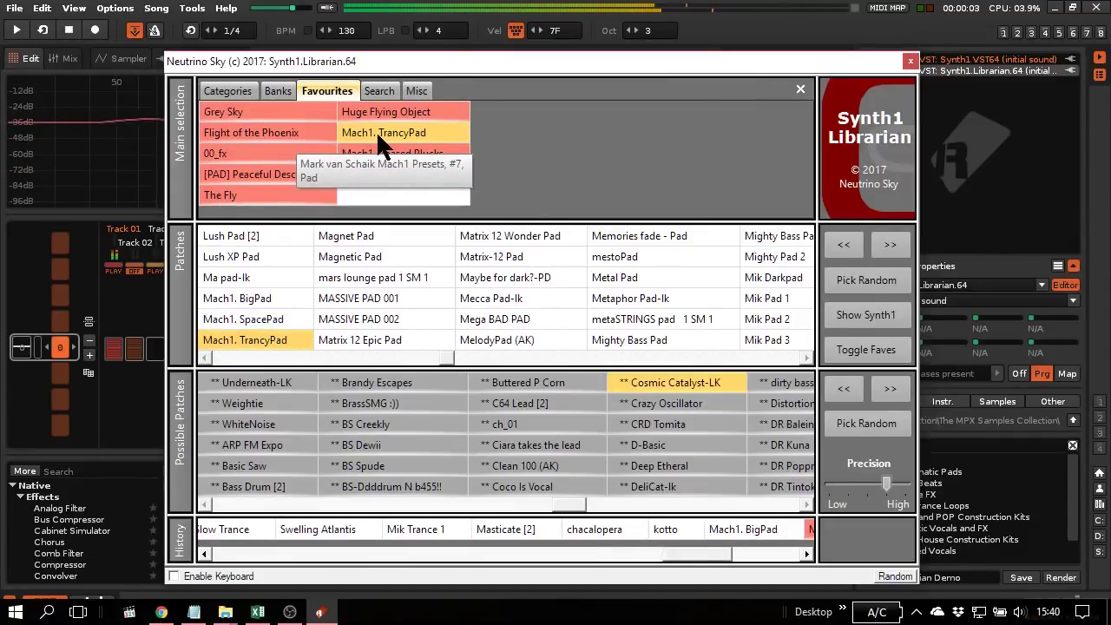
# Step: Switch the Pad patch list to favourites only and back, and remove [PAD] Peaceful Descent from the favourites
pyautogui.click(865, 350)
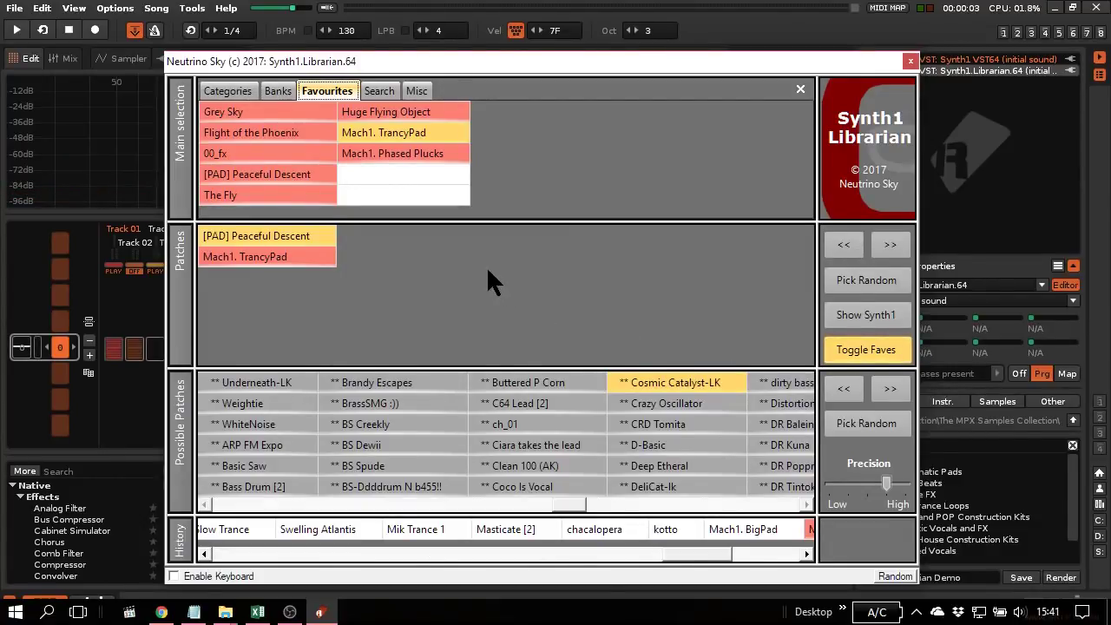
pyautogui.click(841, 340)
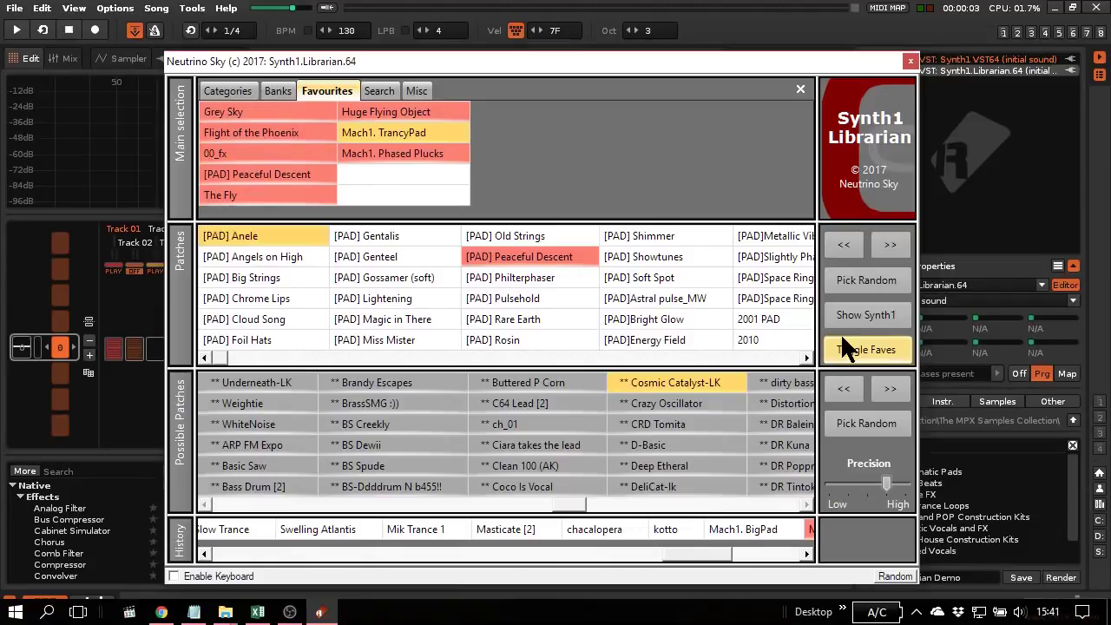
pyautogui.rightClick(571, 257)
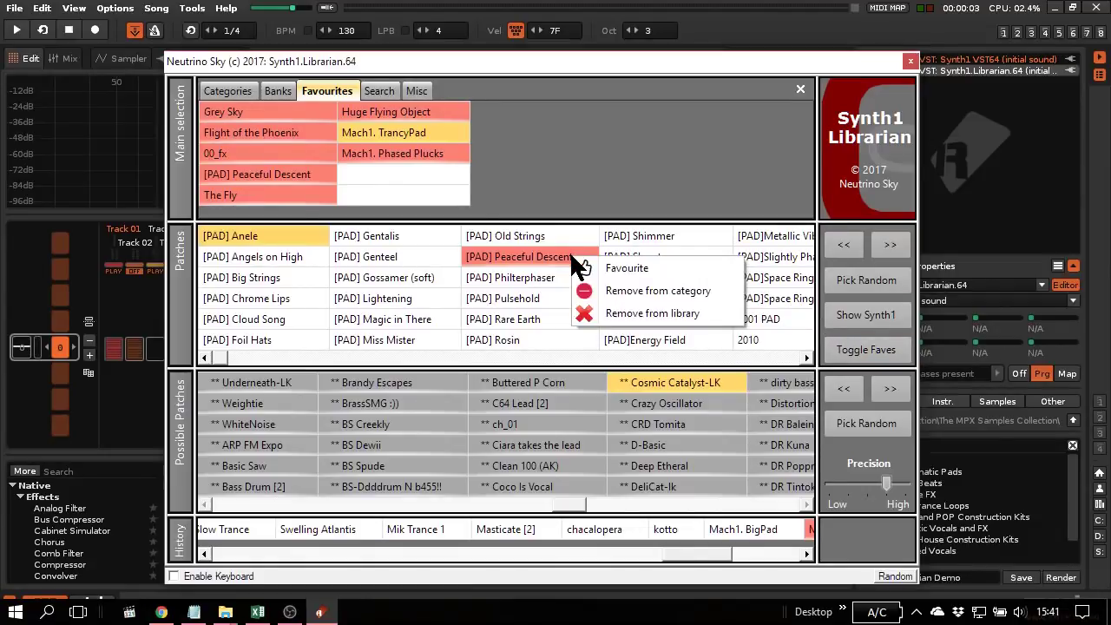
pyautogui.click(613, 269)
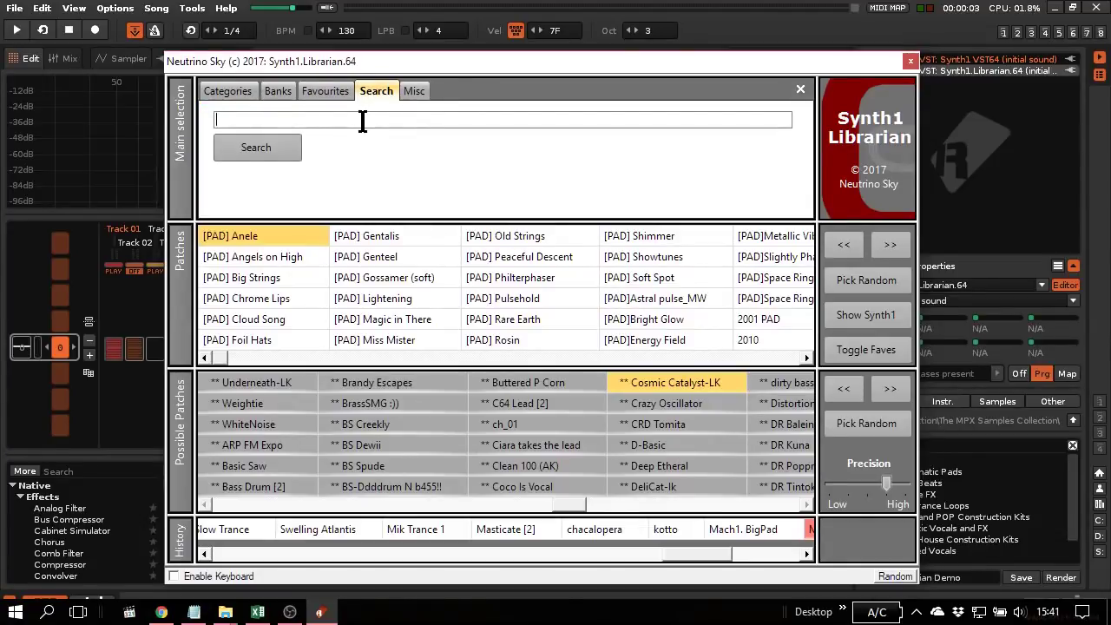
# Step: Search the patch library for "Angel"
pyautogui.write('ngel')
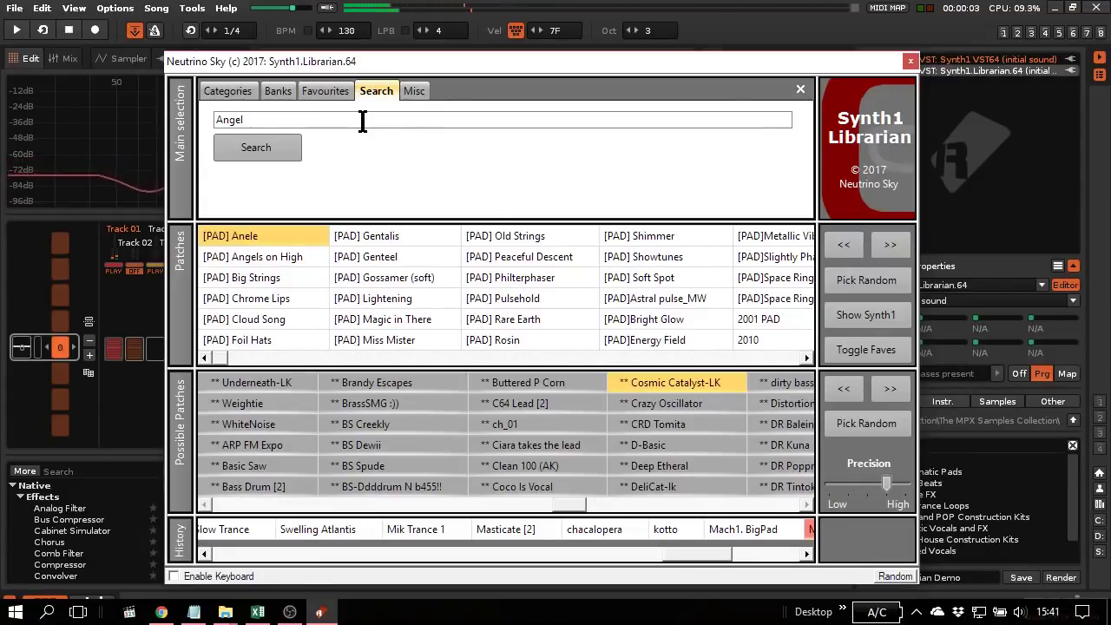
pyautogui.click(252, 156)
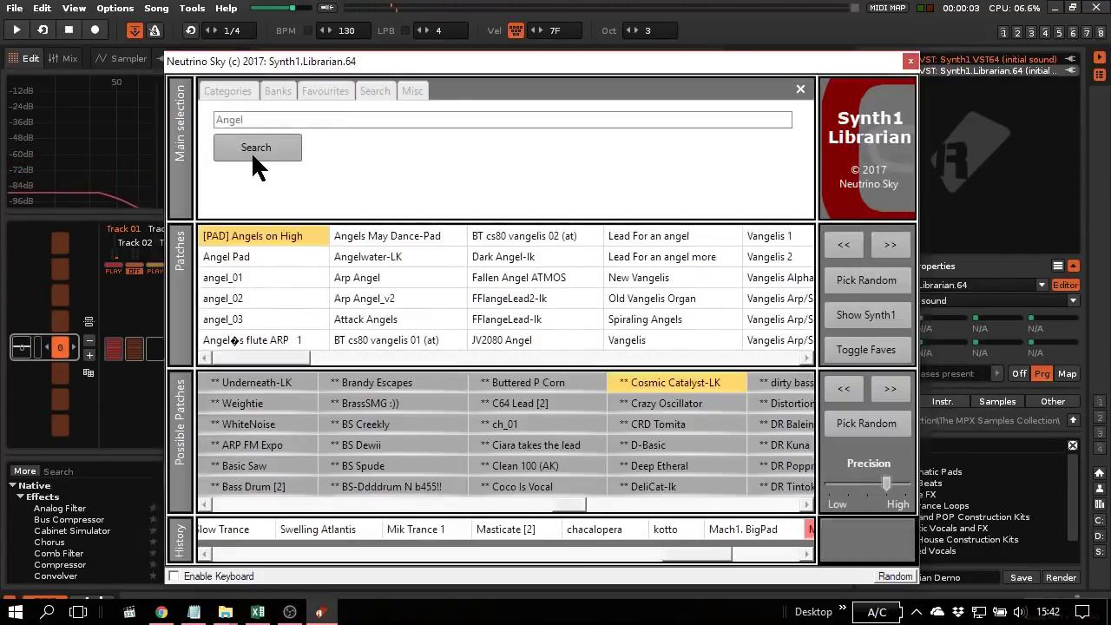
pyautogui.moveTo(273, 361)
pyautogui.mouseDown()
pyautogui.moveTo(413, 382)
pyautogui.moveTo(255, 367)
pyautogui.mouseUp()
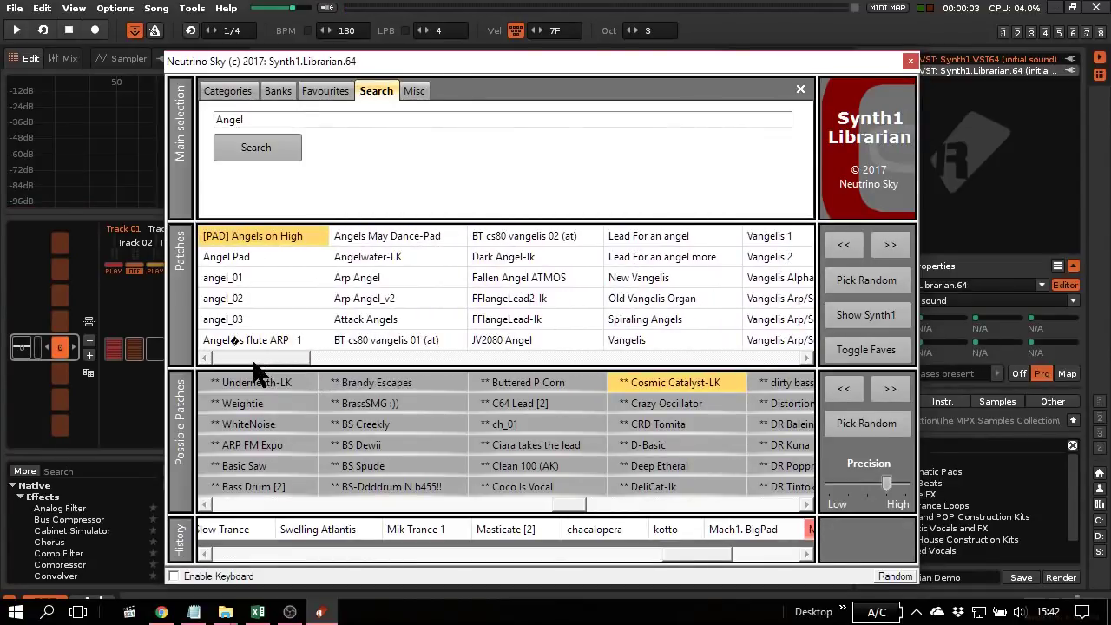
# Step: Load the Angel search results one after another, starting with Angel Pad and continuing past the flute ARP 1 patch
pyautogui.click(893, 246)
pyautogui.click(893, 247)
pyautogui.click(893, 247)
pyautogui.click(893, 246)
pyautogui.click(893, 246)
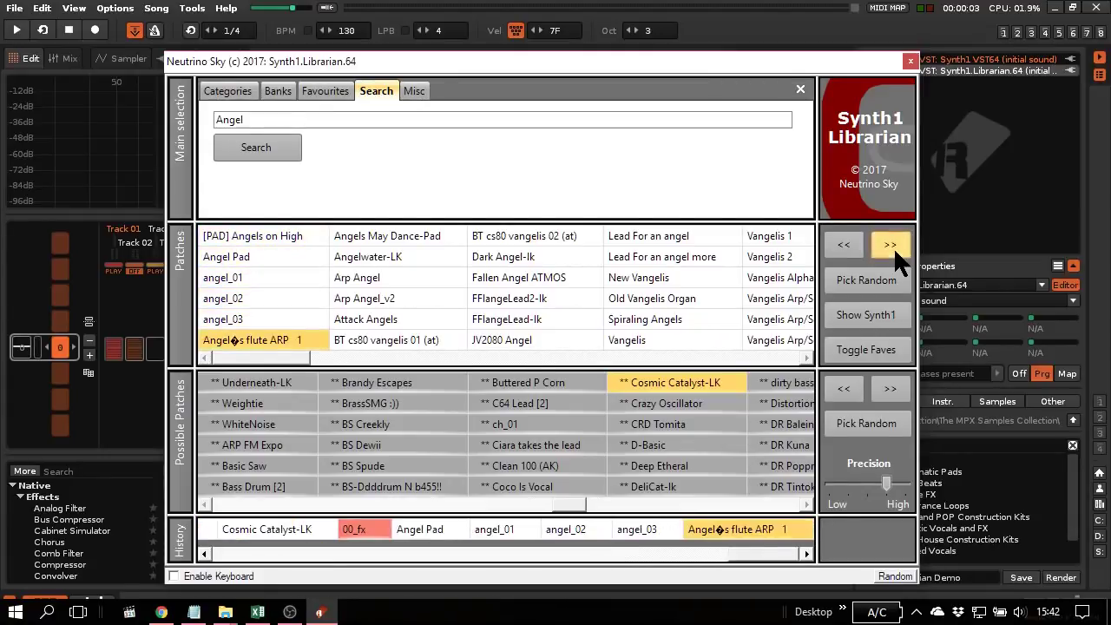
pyautogui.click(893, 246)
pyautogui.click(893, 247)
# Step: Load a series of randomly picked Angel search results, and reload Vangelis Arp/Seq 40 from the history
pyautogui.click(863, 279)
pyautogui.click(864, 279)
pyautogui.click(863, 279)
pyautogui.click(863, 279)
pyautogui.click(864, 279)
pyautogui.click(863, 280)
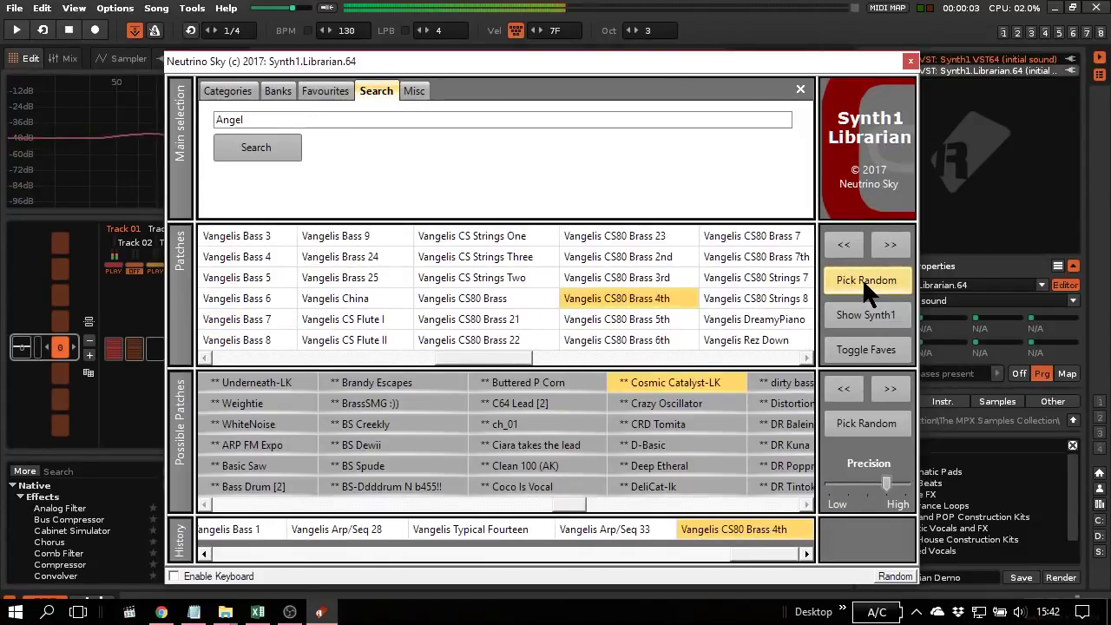
pyautogui.click(864, 279)
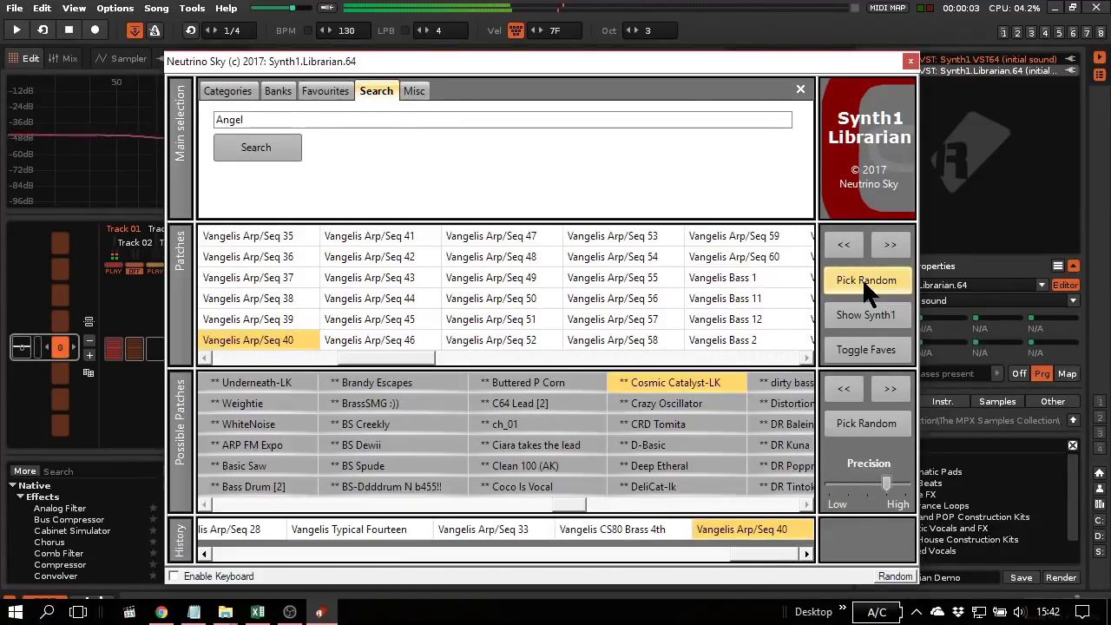
pyautogui.click(863, 279)
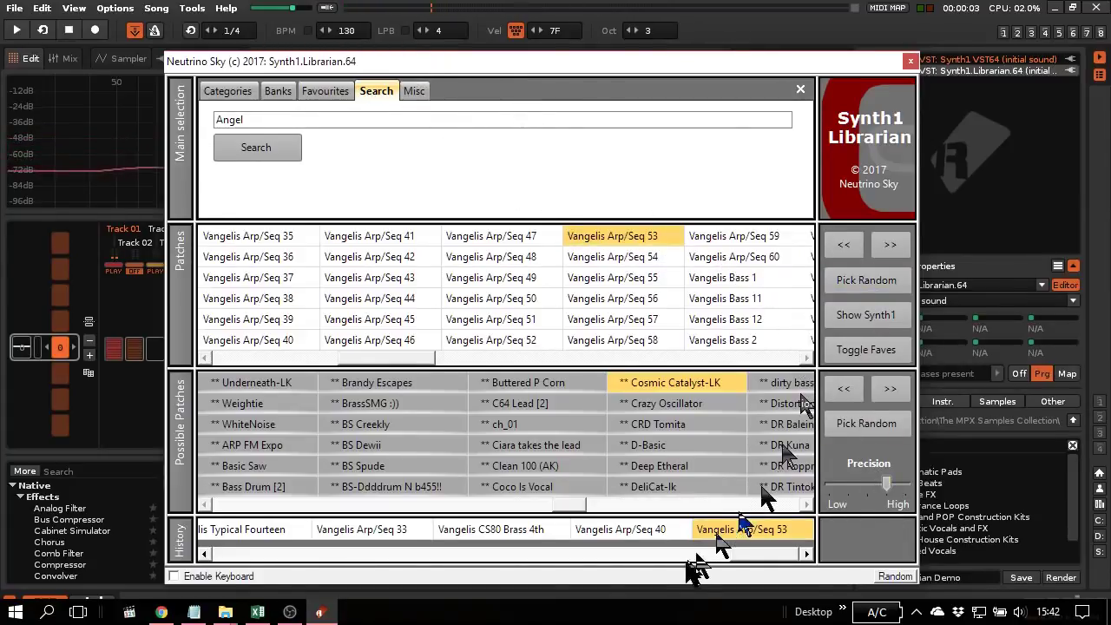
pyautogui.click(623, 531)
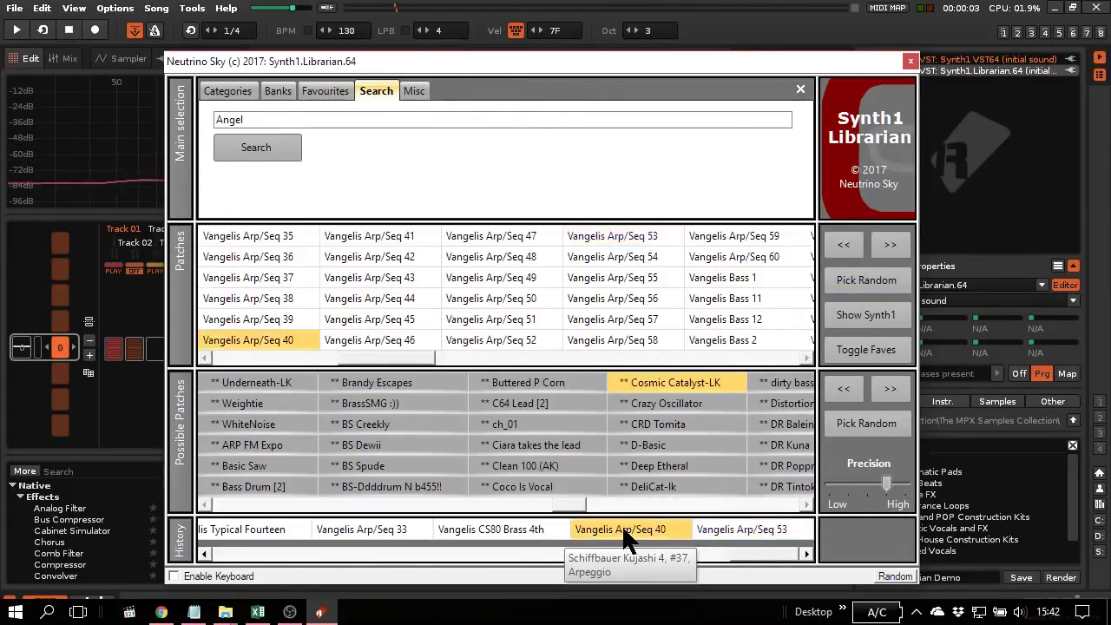
pyautogui.click(279, 345)
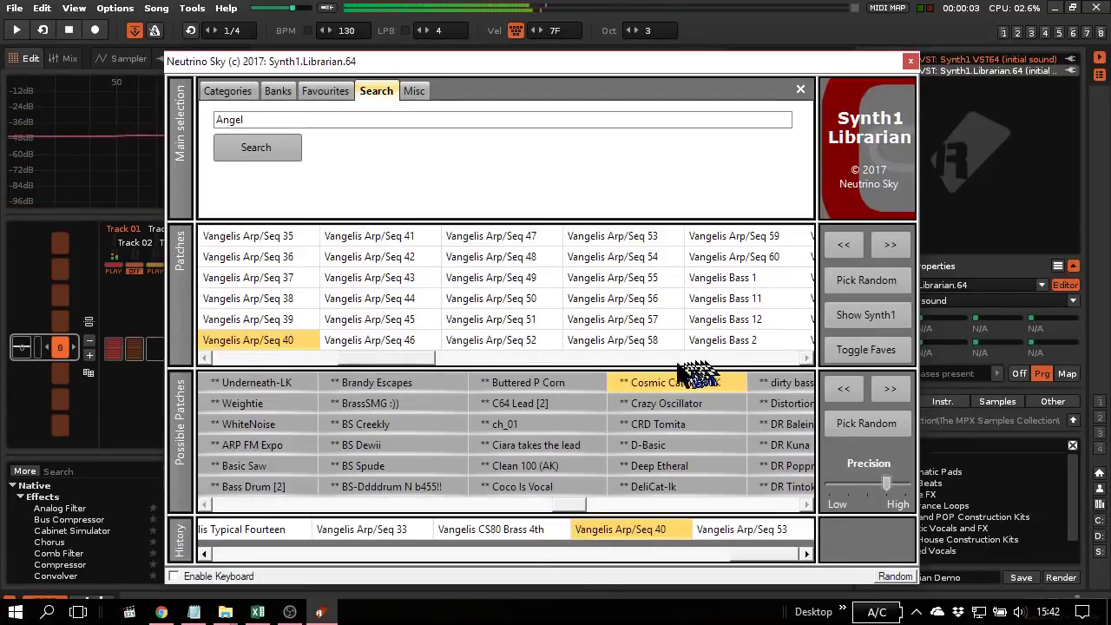
# Step: Find patches similar to Vangelis Arp/Seq 40 and raise the matching precision to its highest setting
pyautogui.doubleClick(267, 345)
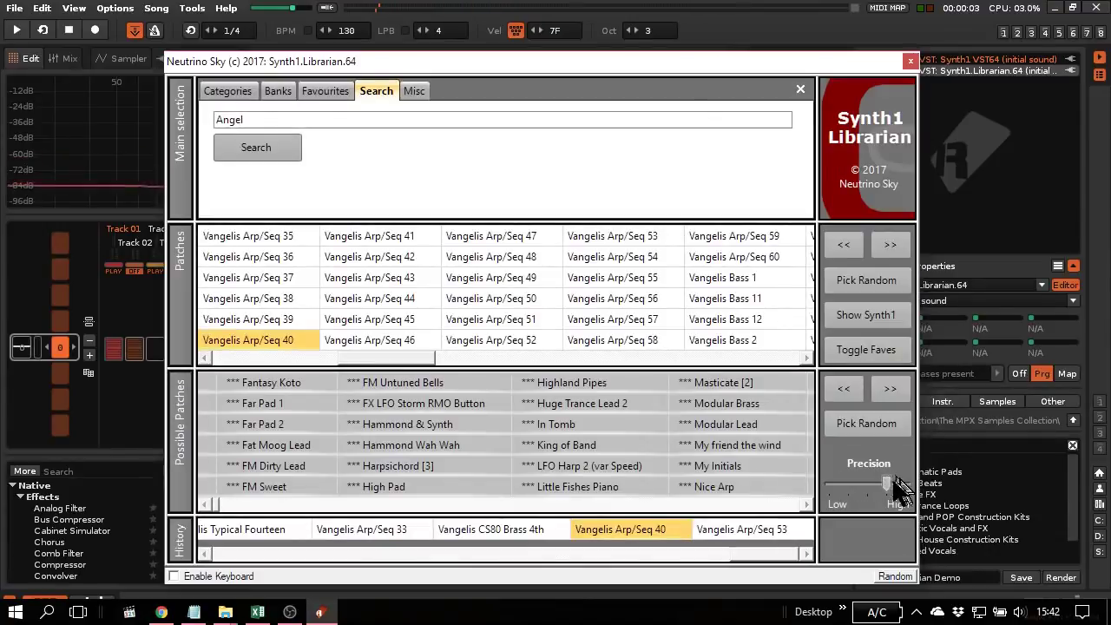
pyautogui.doubleClick(648, 529)
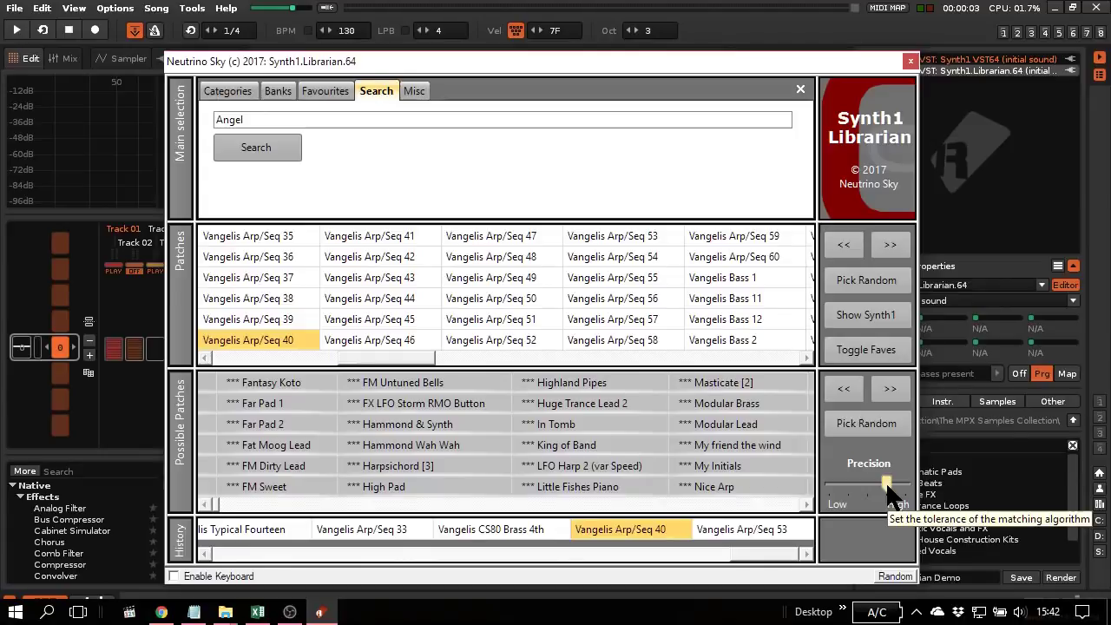
pyautogui.moveTo(885, 480); pyautogui.dragTo(896, 491)
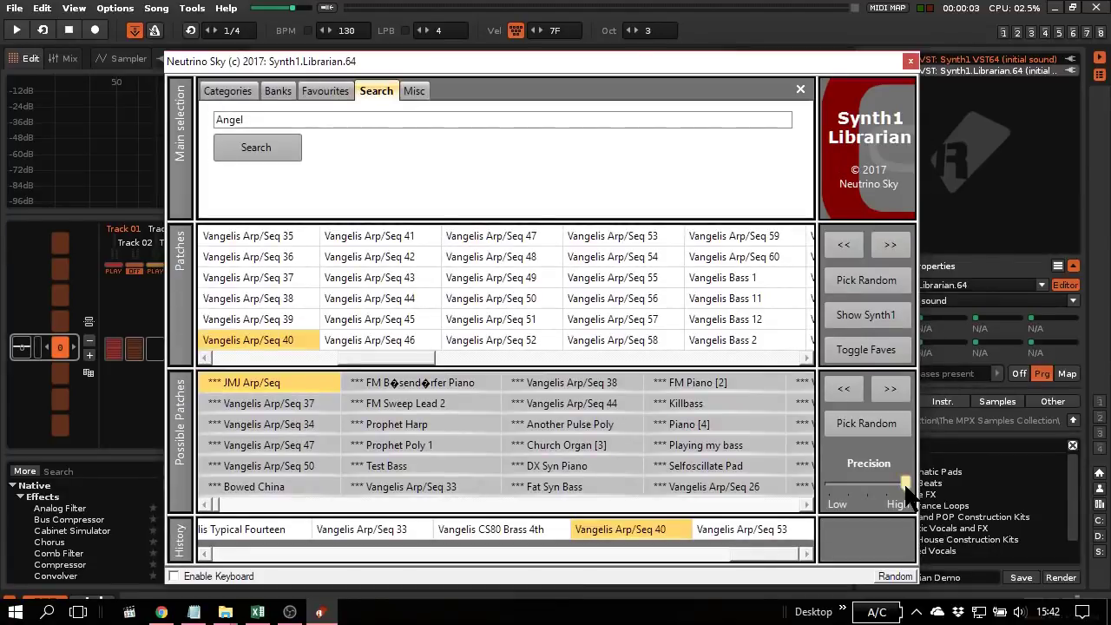
# Step: Load the possible matches Vangelis Arp/Seq 37, JMJ Arp/Seq and Vangelis Arp/Seq 34 one after another
pyautogui.click(293, 406)
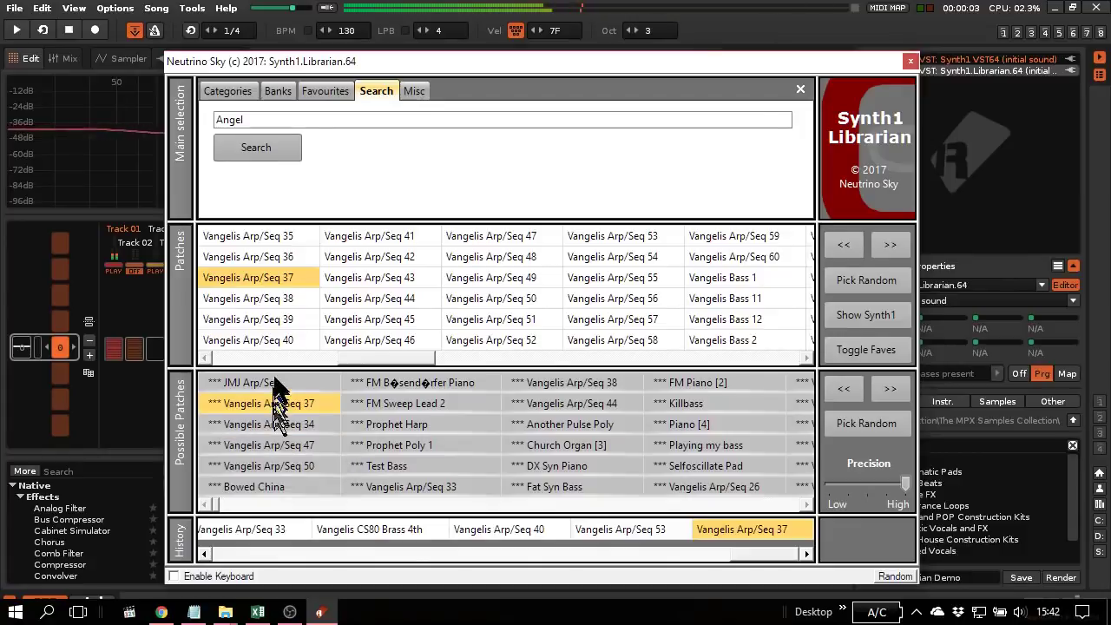
pyautogui.click(278, 384)
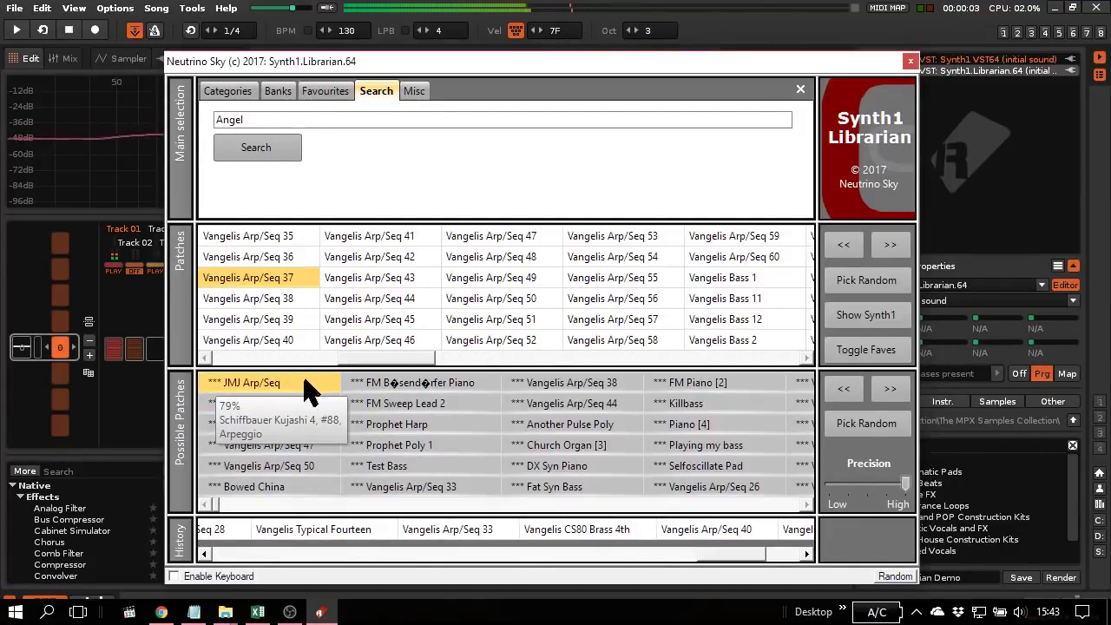
pyautogui.click(271, 425)
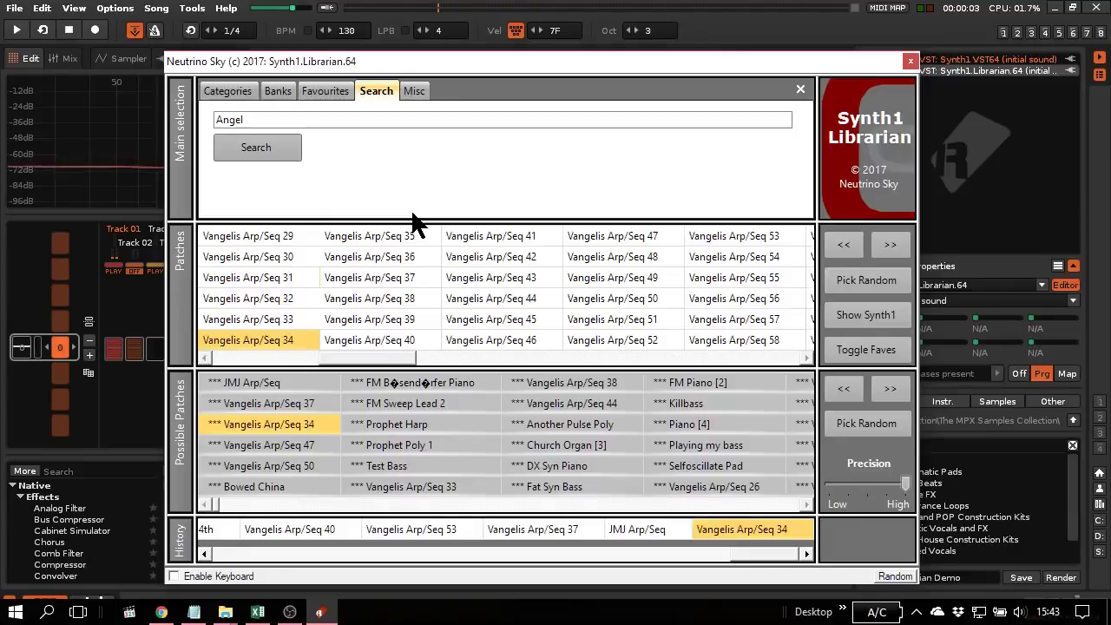
# Step: Rebuild the patch library and look through its category and bank lists
pyautogui.click(407, 92)
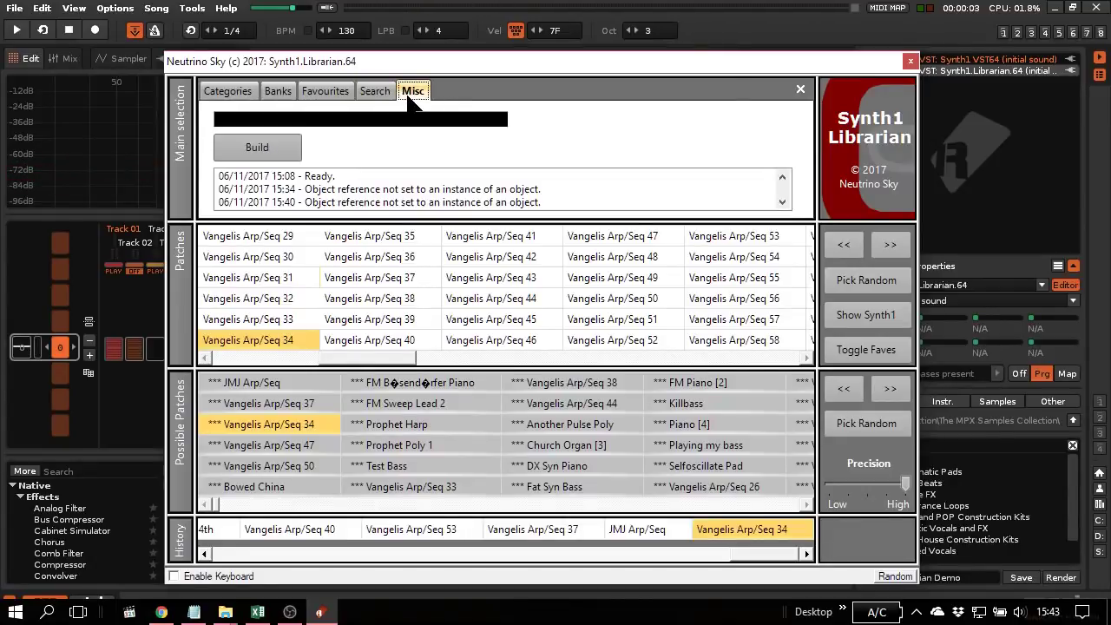
pyautogui.click(291, 150)
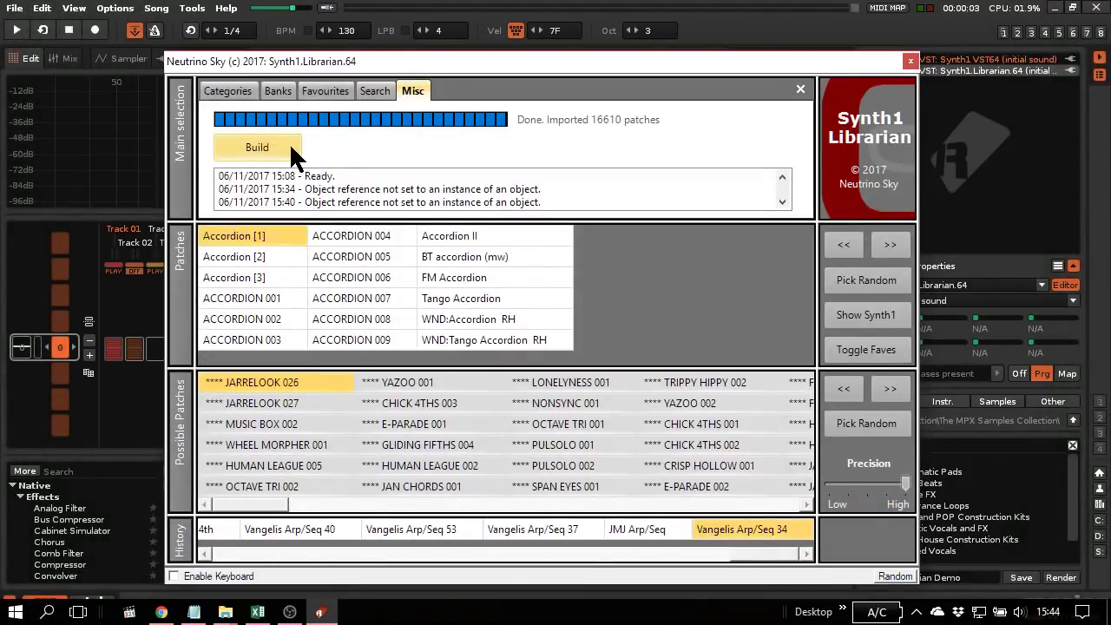
pyautogui.click(232, 96)
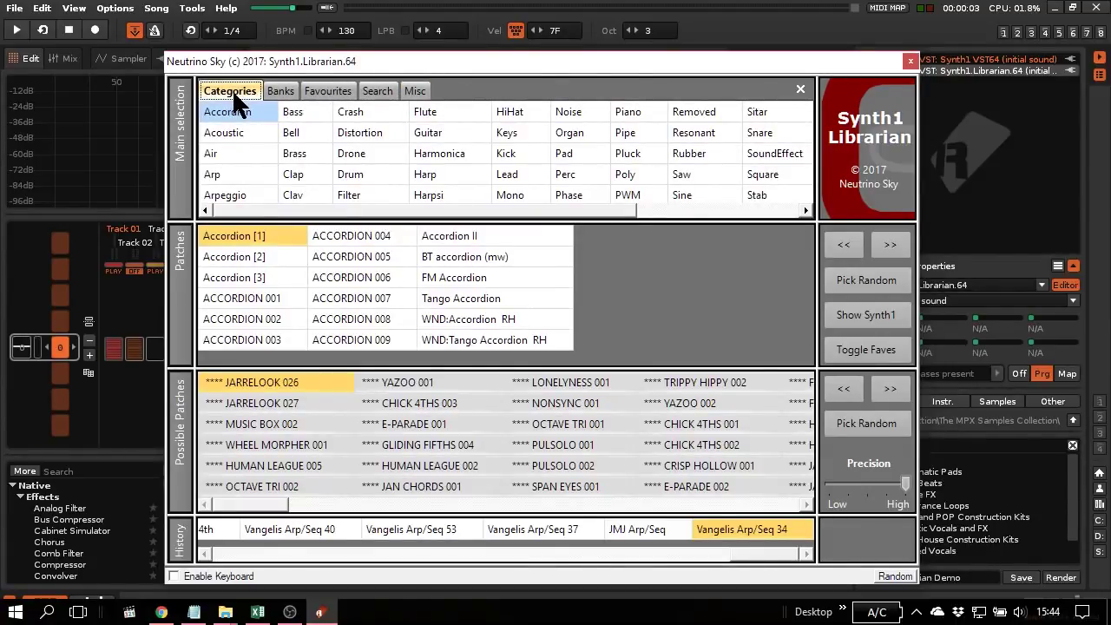
pyautogui.click(281, 93)
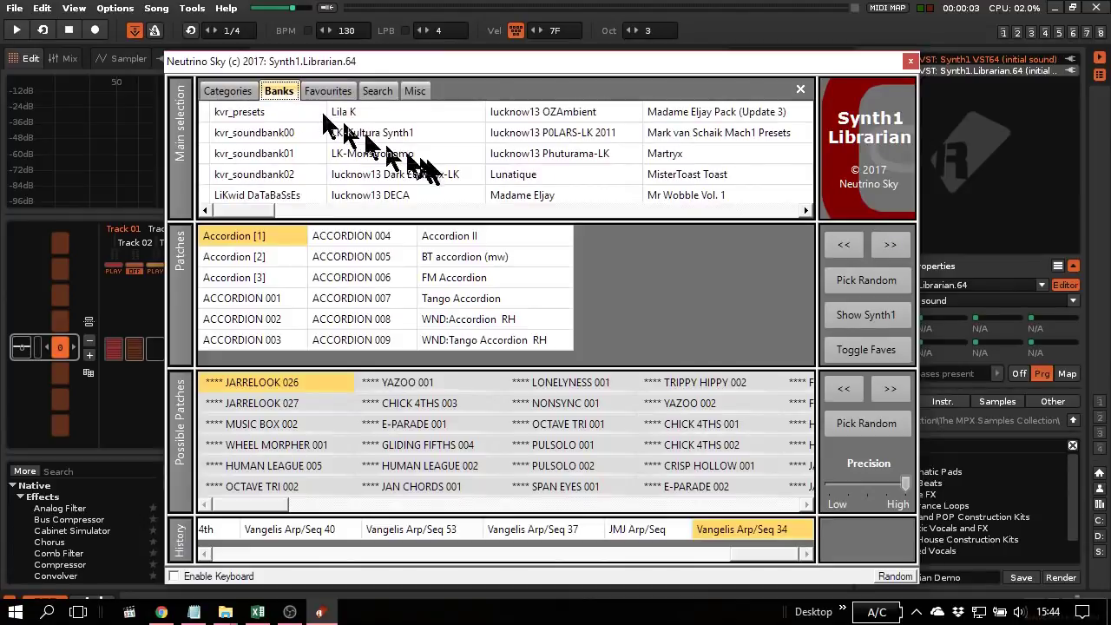
pyautogui.click(242, 211)
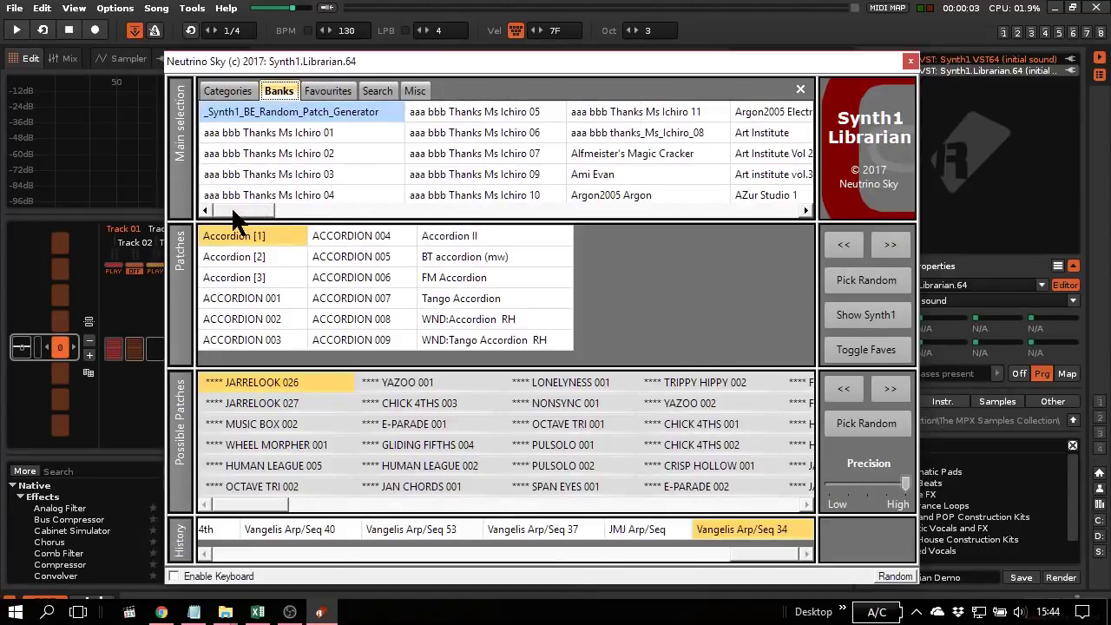
pyautogui.click(232, 94)
pyautogui.moveTo(244, 213); pyautogui.dragTo(630, 198)
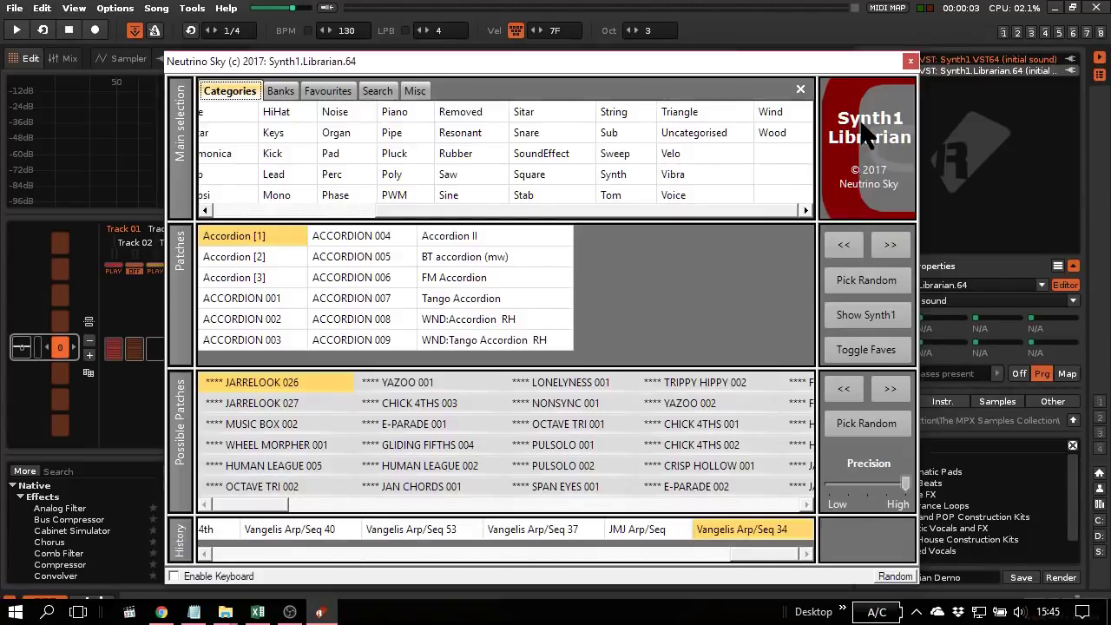
# Step: Move the Librarian window clear of the track overview and list the patches in the Arpeggio category
pyautogui.moveTo(863, 69); pyautogui.dragTo(1029, 68)
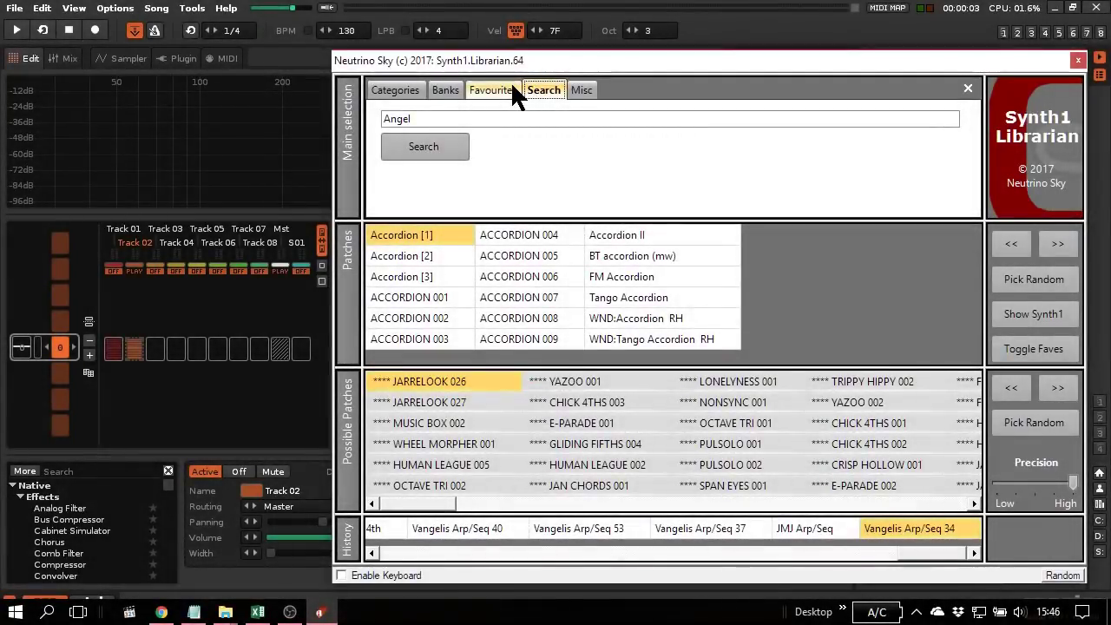
pyautogui.click(511, 93)
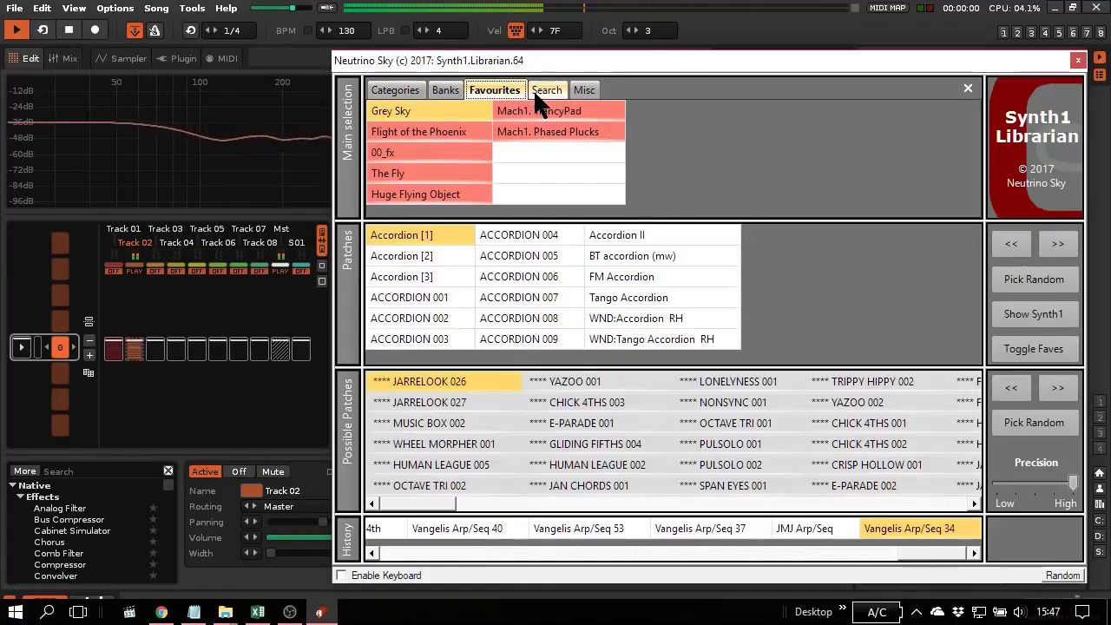
pyautogui.click(420, 90)
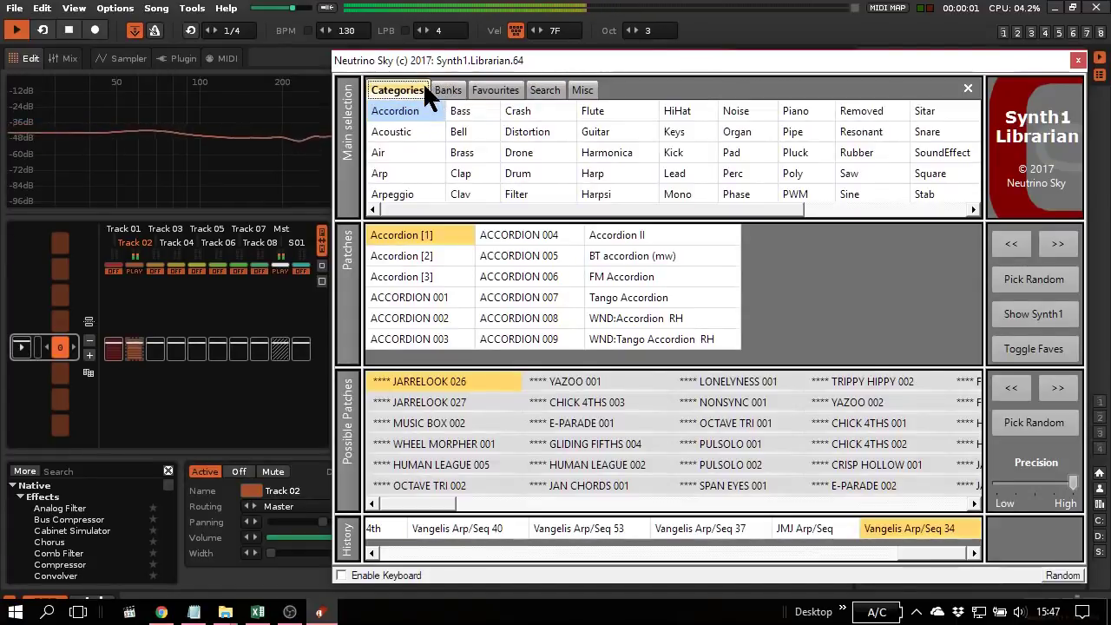
pyautogui.click(395, 194)
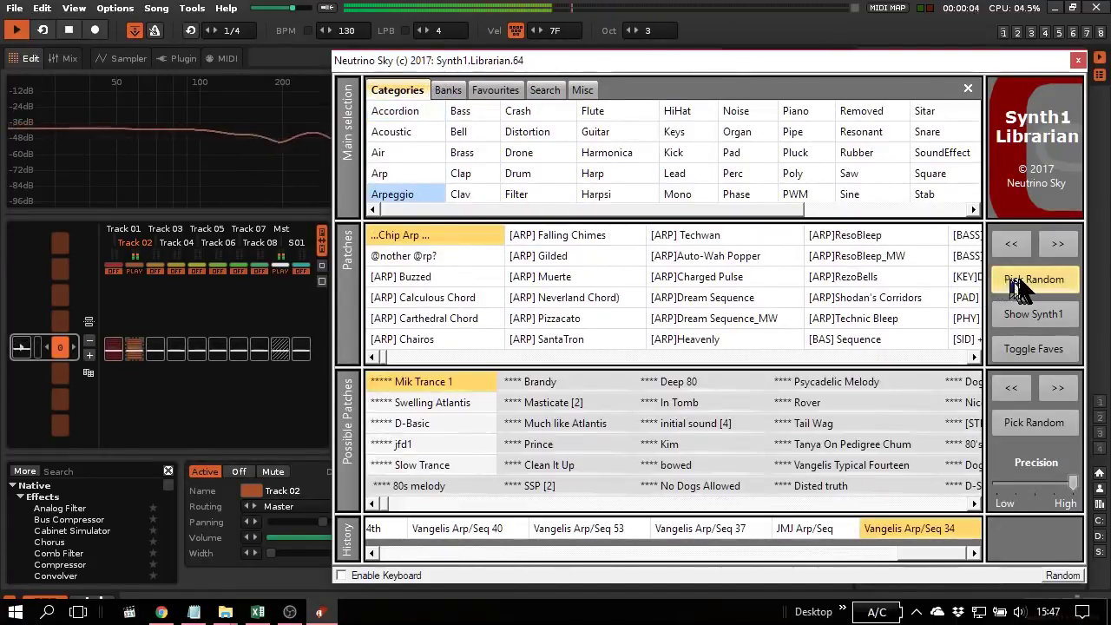
# Step: Load twelve randomly picked Arpeggio patches one after another while the pattern plays
pyautogui.click(1011, 284)
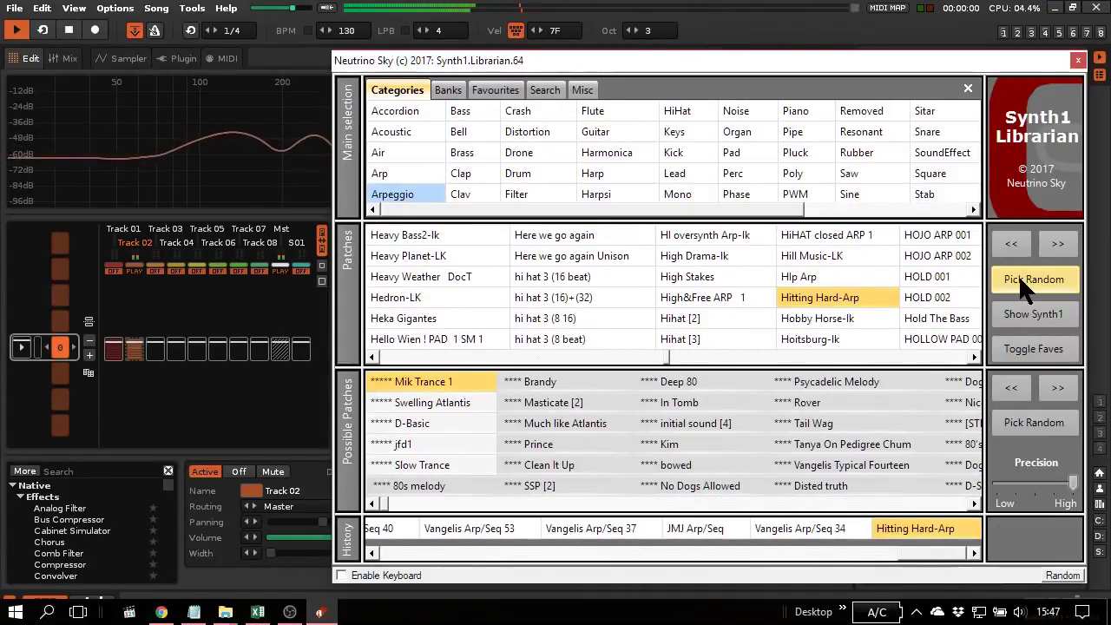
pyautogui.click(1018, 277)
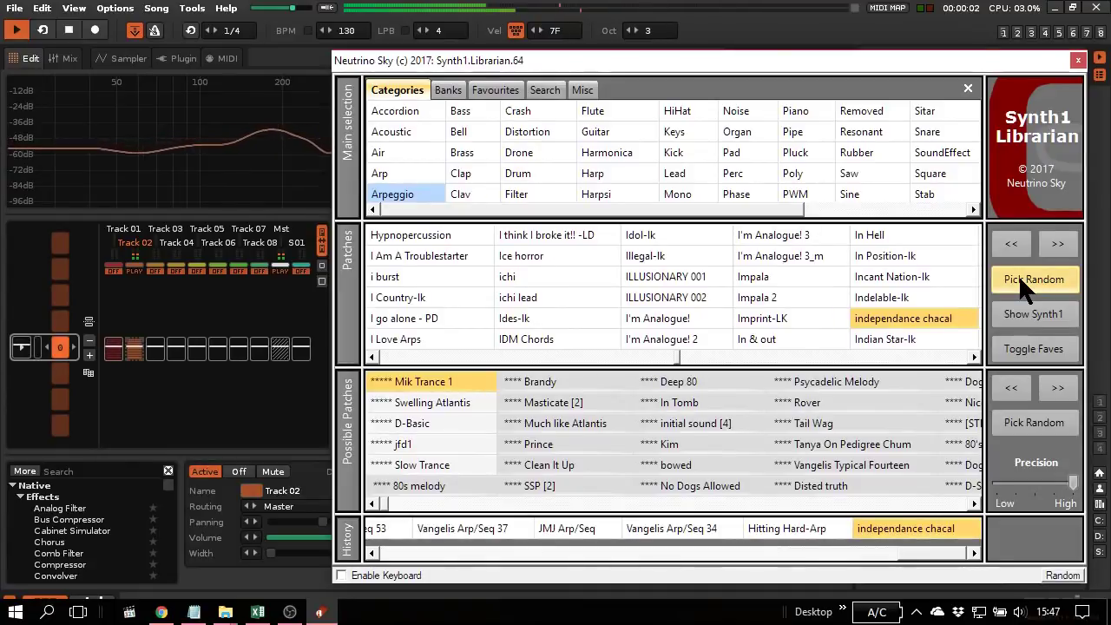
pyautogui.click(1018, 275)
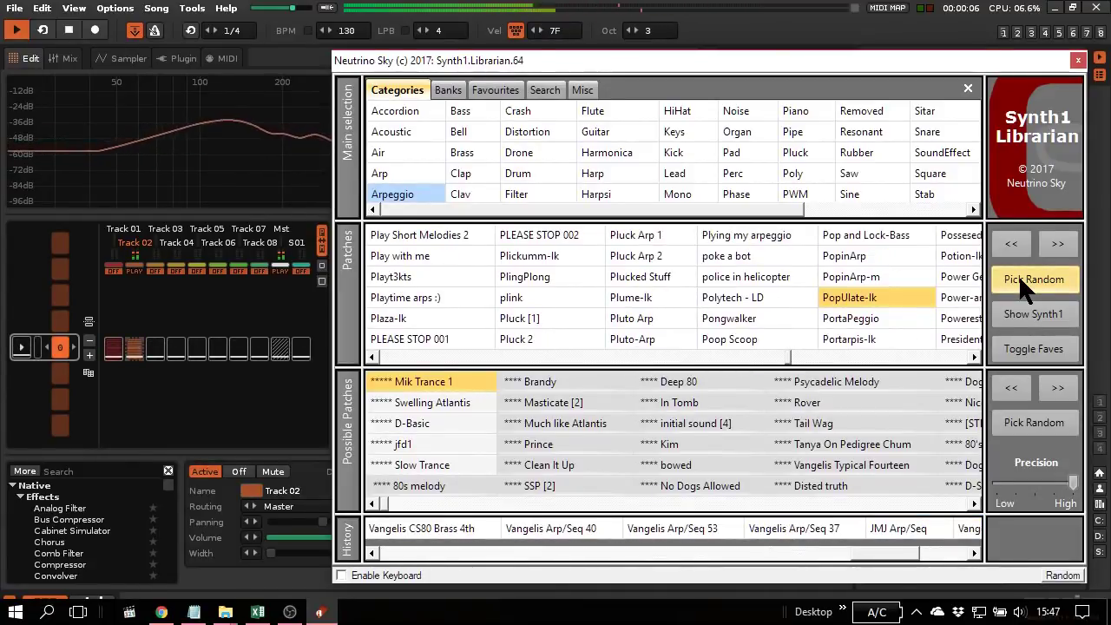
pyautogui.click(1018, 274)
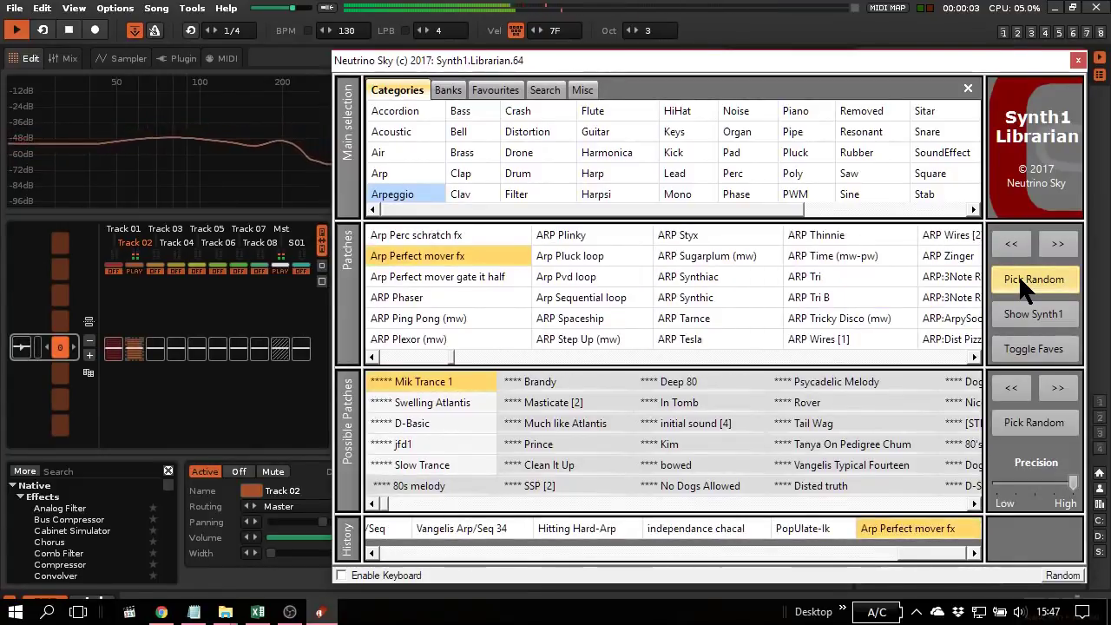
pyautogui.click(1018, 274)
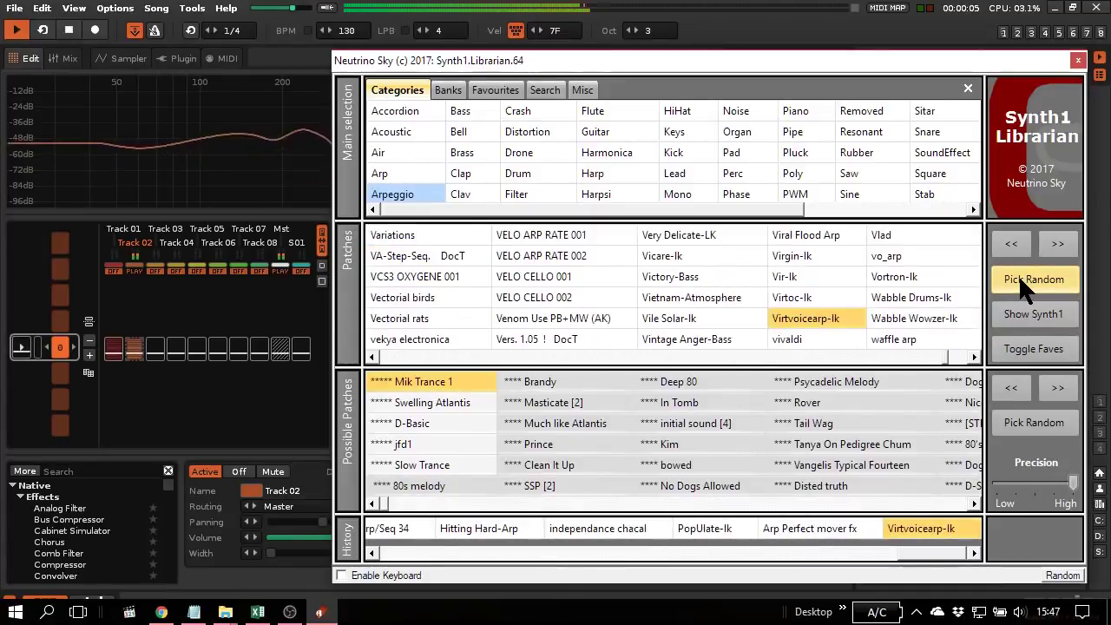
pyautogui.click(1017, 274)
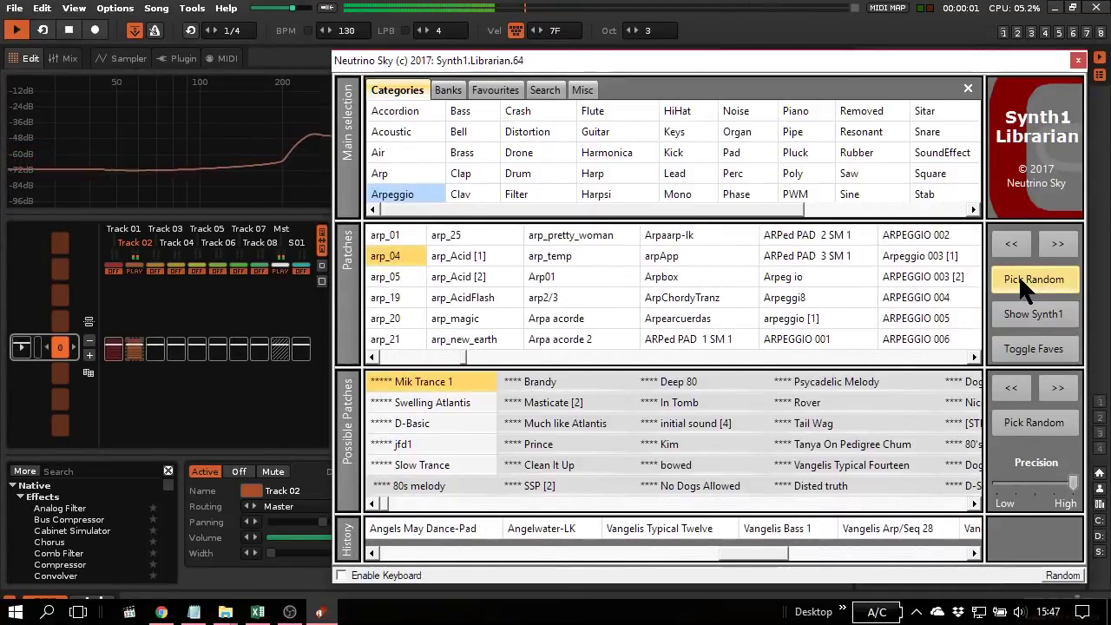
pyautogui.click(1018, 274)
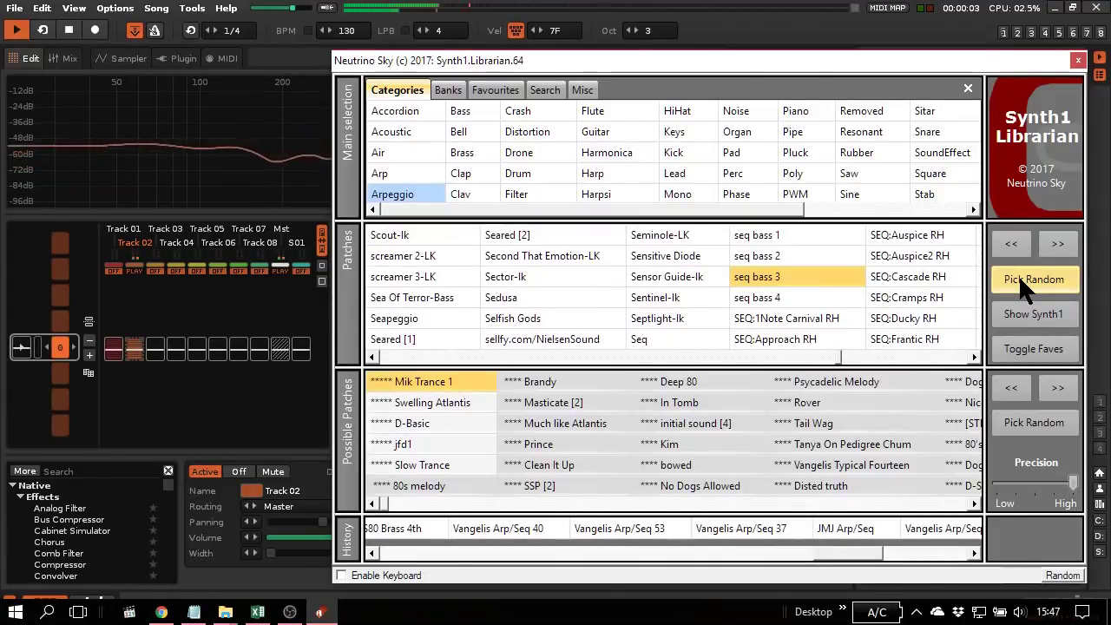
pyautogui.click(1018, 274)
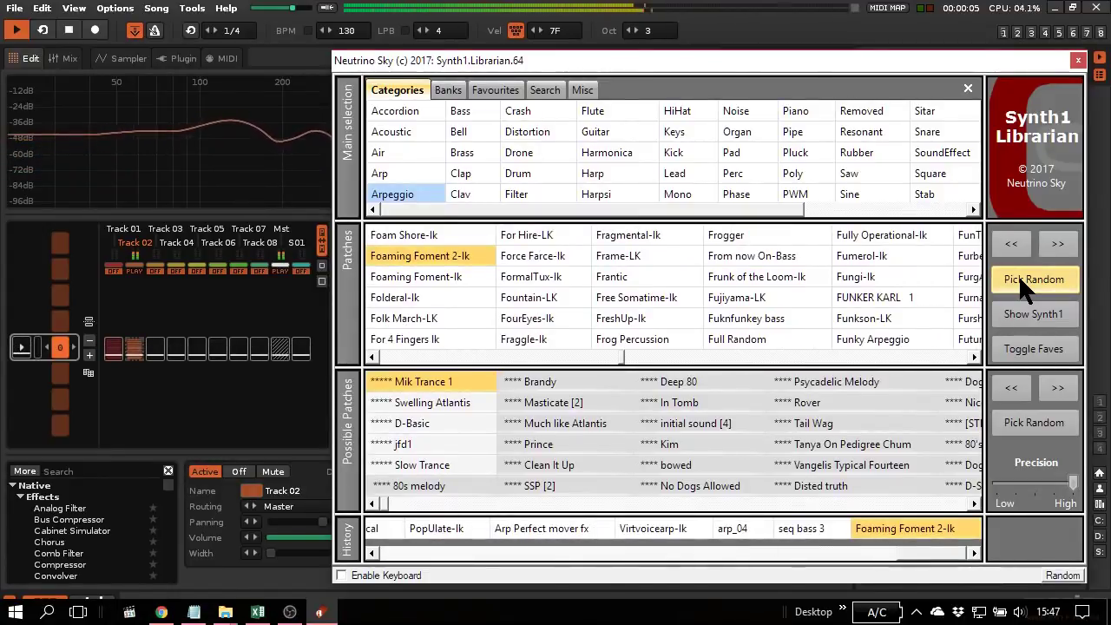
pyautogui.click(1018, 274)
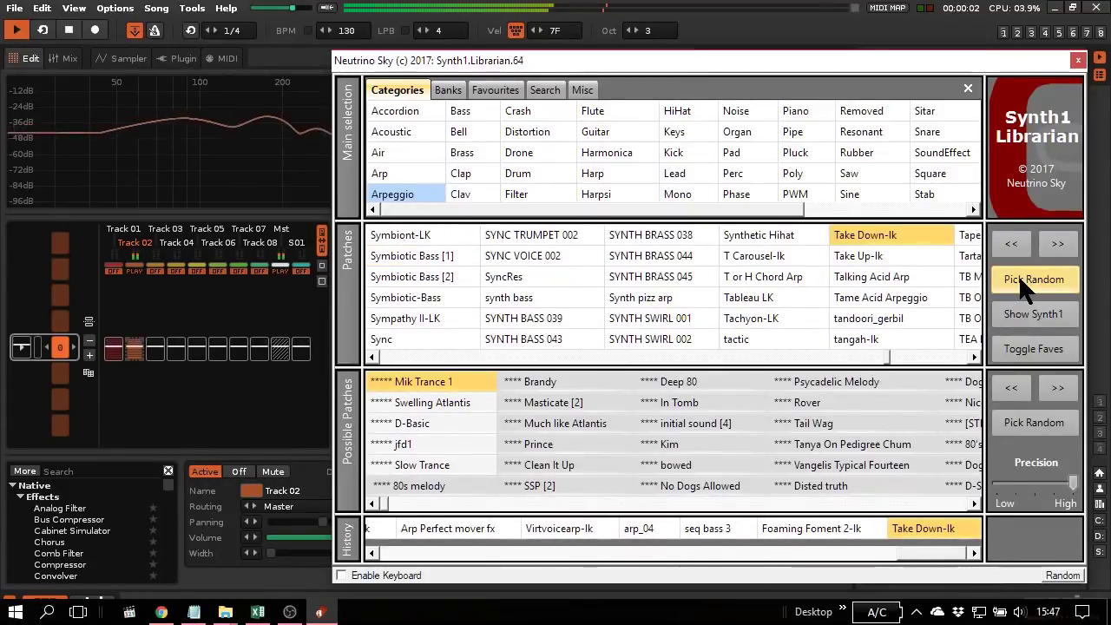
pyautogui.click(1017, 274)
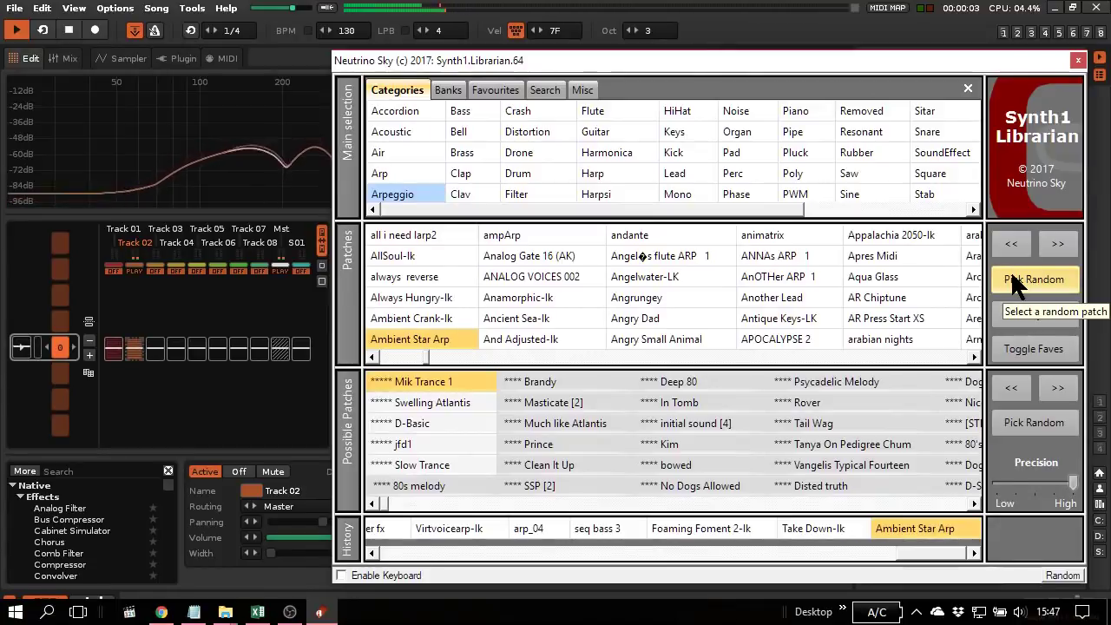
pyautogui.click(1011, 273)
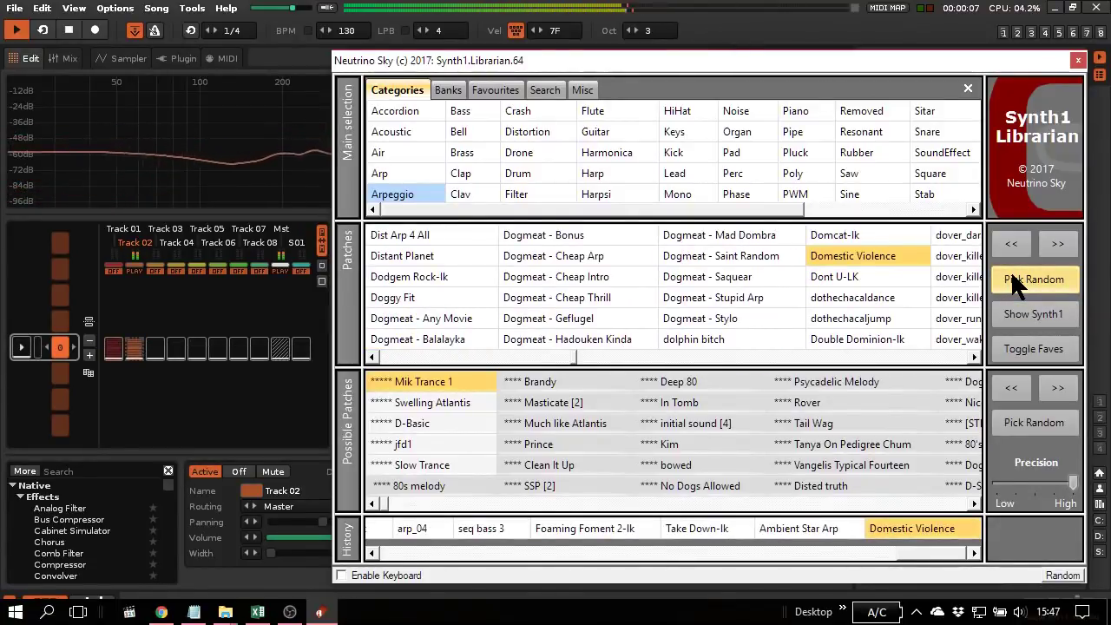
pyautogui.click(1010, 271)
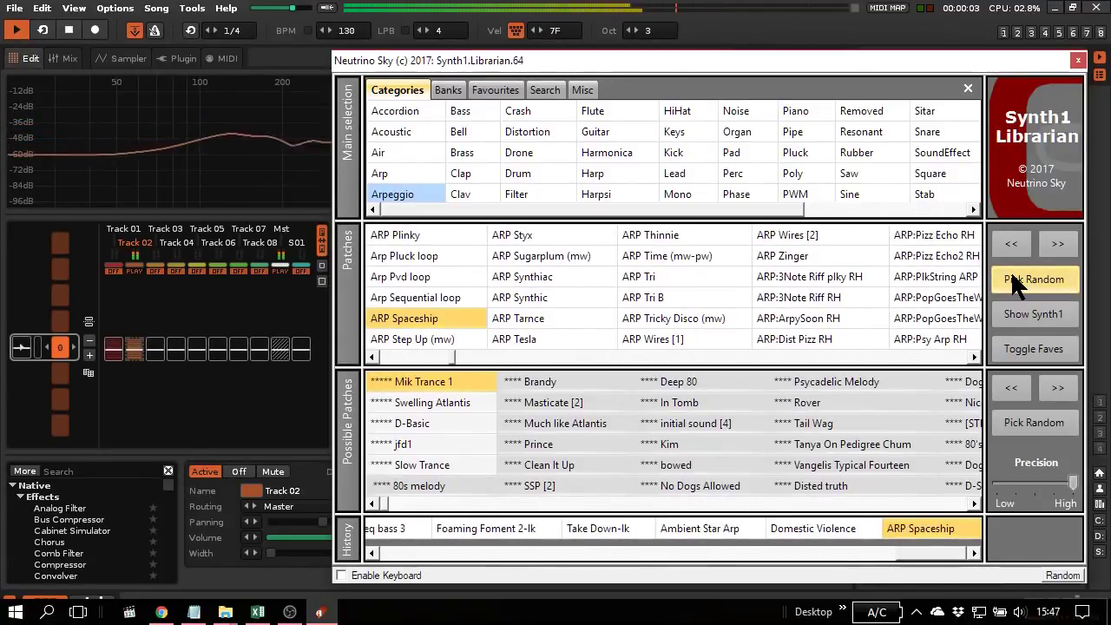
# Step: Show the Synth1 editor for ARP Spaceship and vary its filter frequency and resonance
pyautogui.click(1009, 304)
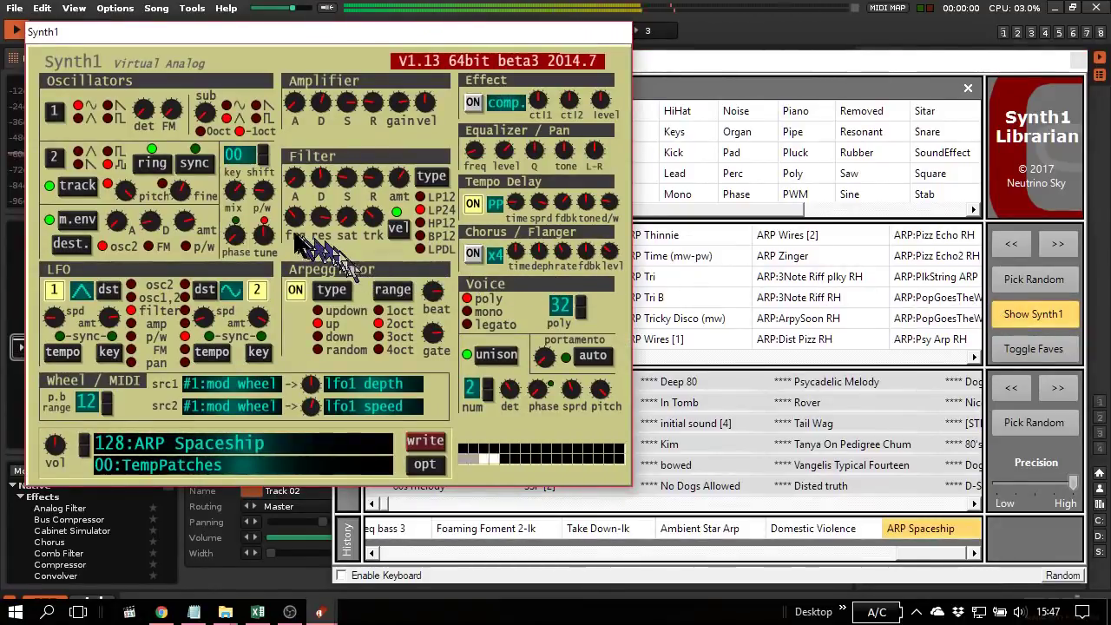
pyautogui.moveTo(295, 228); pyautogui.dragTo(317, 273)
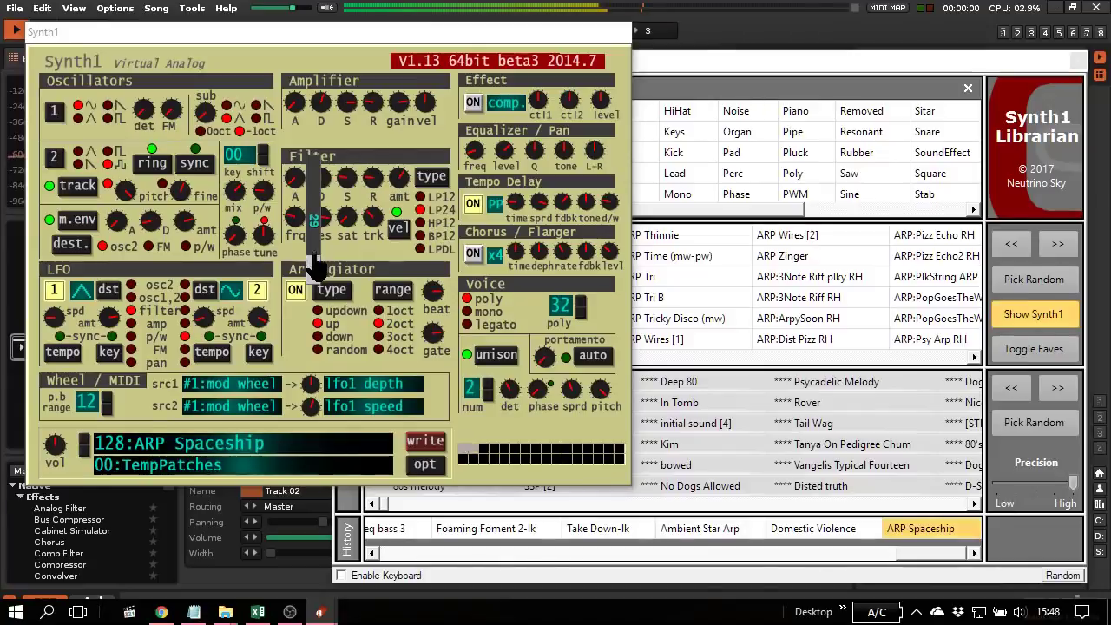
pyautogui.moveTo(321, 224); pyautogui.dragTo(345, 182)
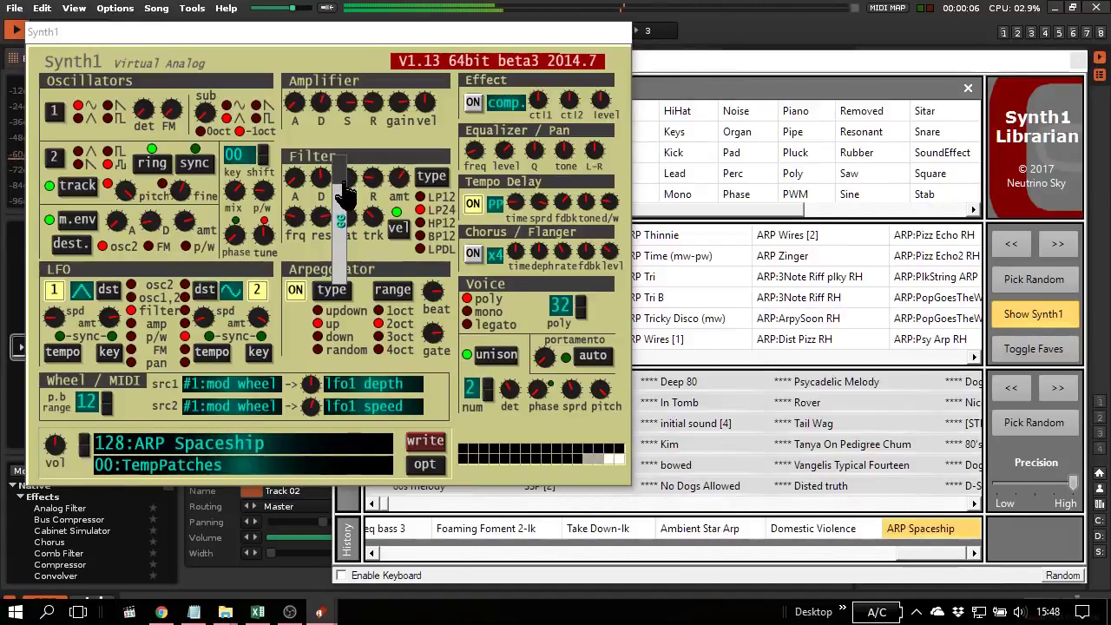
pyautogui.moveTo(345, 194); pyautogui.dragTo(369, 265)
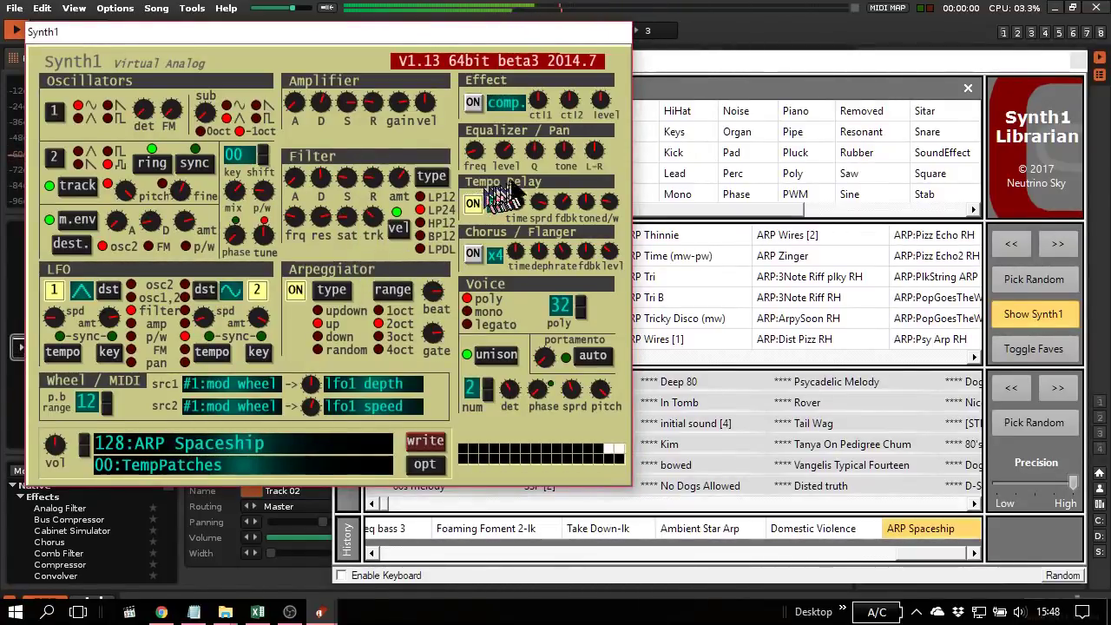
# Step: Hide the Synth1 editor and close the Synth1 Librarian window
pyautogui.click(1023, 313)
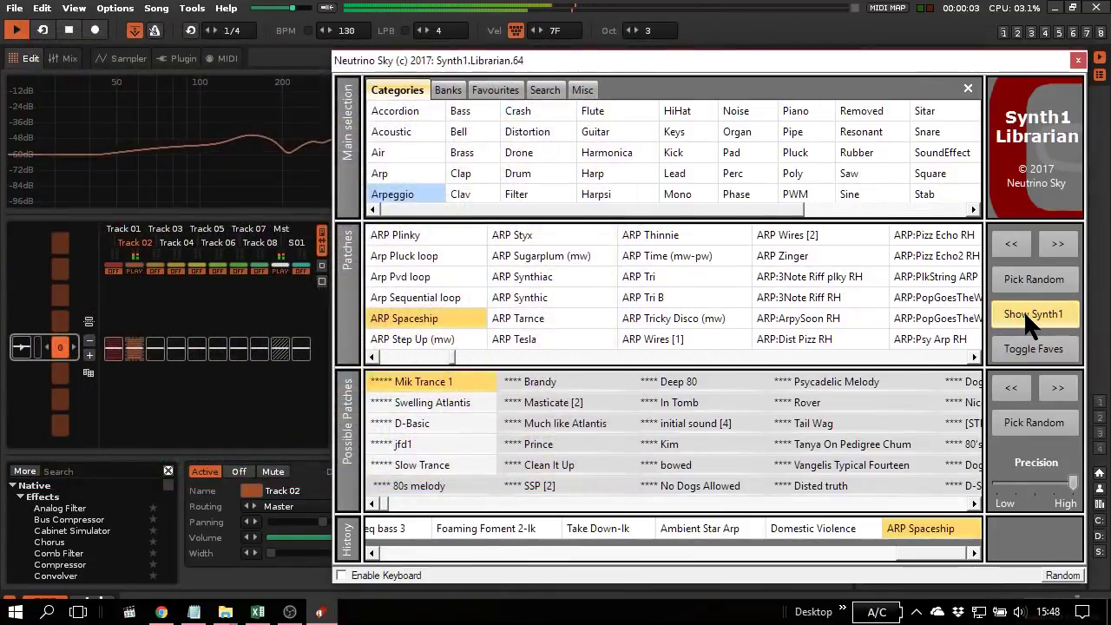
pyautogui.click(1076, 59)
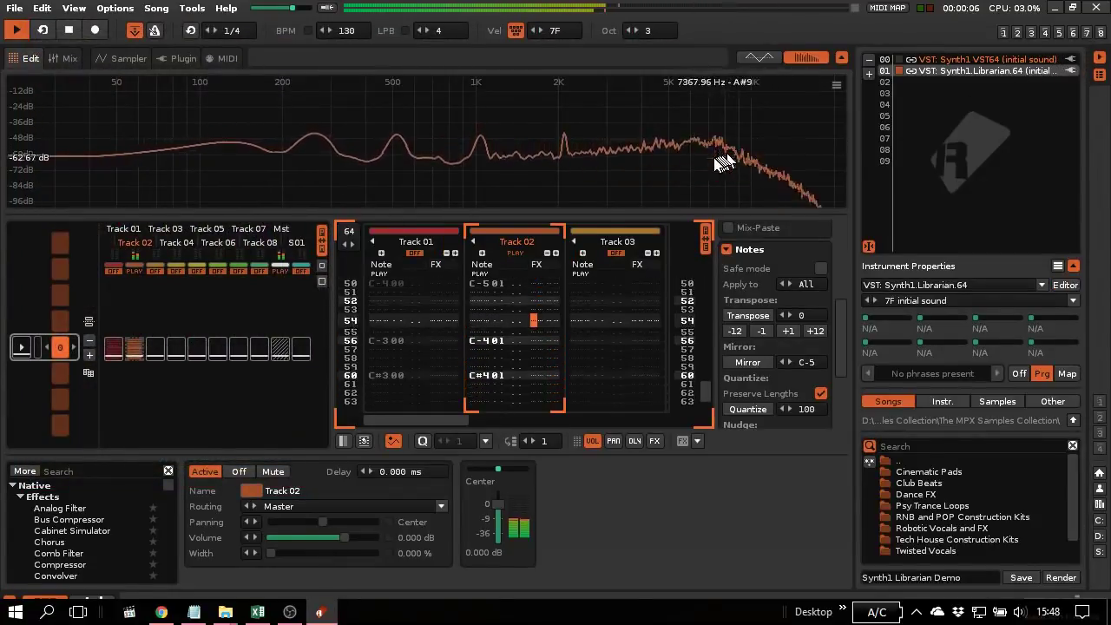